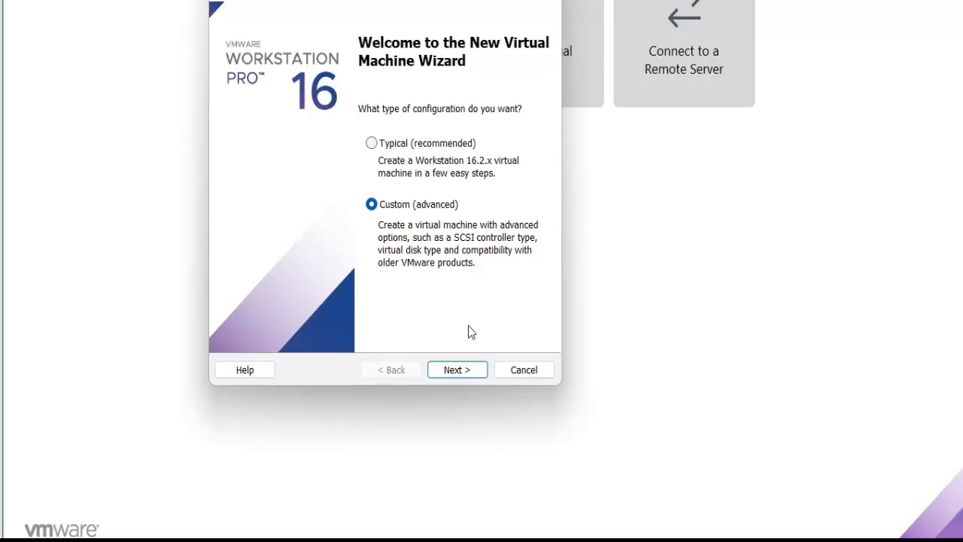
# Proceed with the Custom (advanced) configuration and accept Workstation 16.2.x hardware compatibility for the new virtual machine.
pyautogui.click(457, 370)
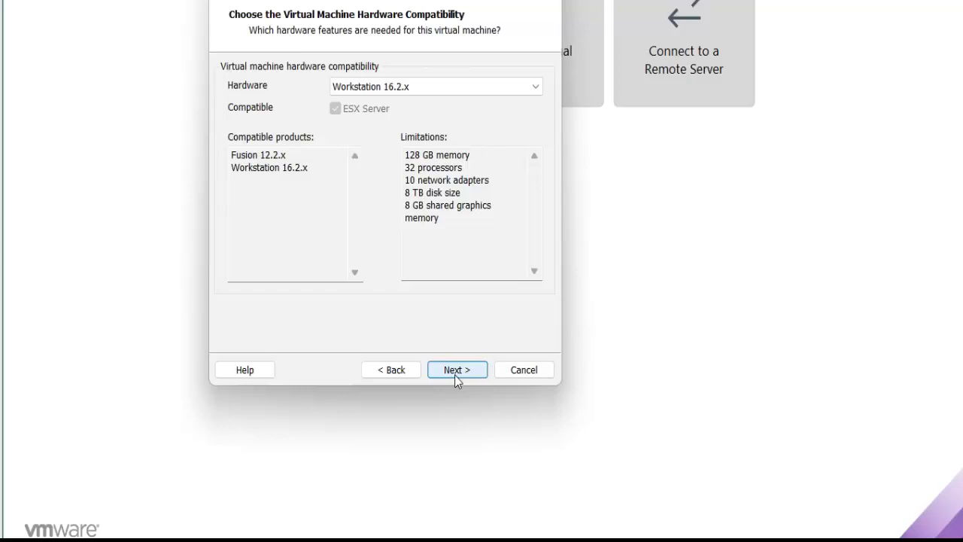
pyautogui.click(455, 374)
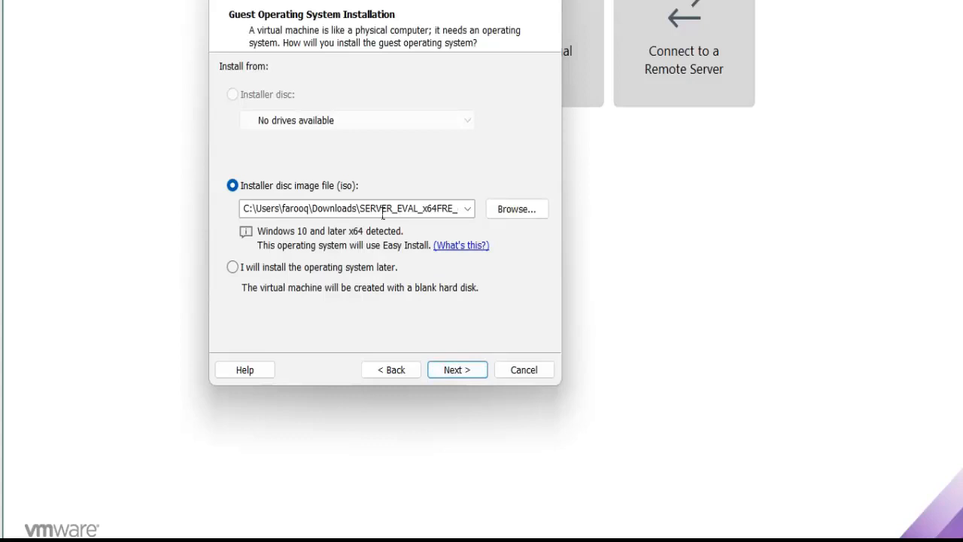
# Choose the SERVER_EVAL_x64FRE ISO from Downloads as the installer disc image for the guest operating system.
pyautogui.click(518, 218)
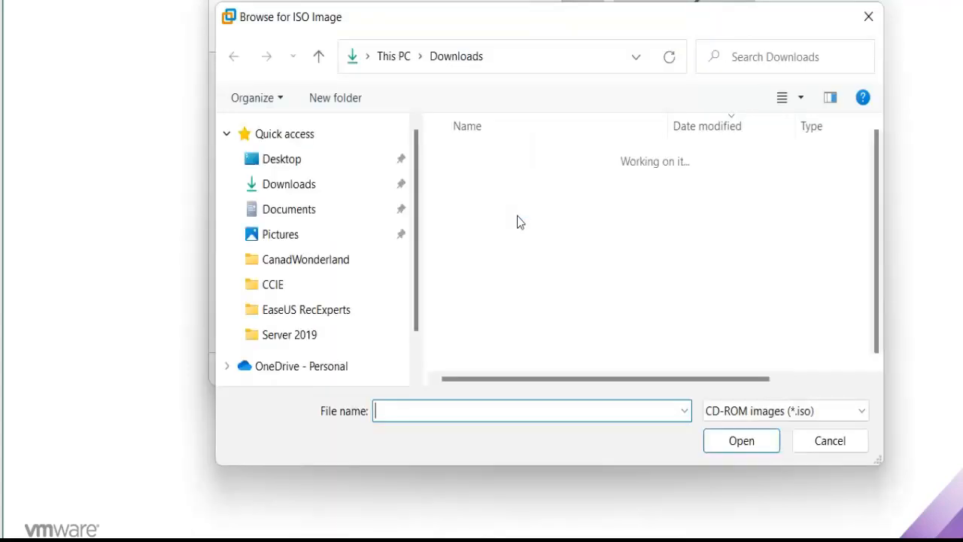
pyautogui.doubleClick(491, 187)
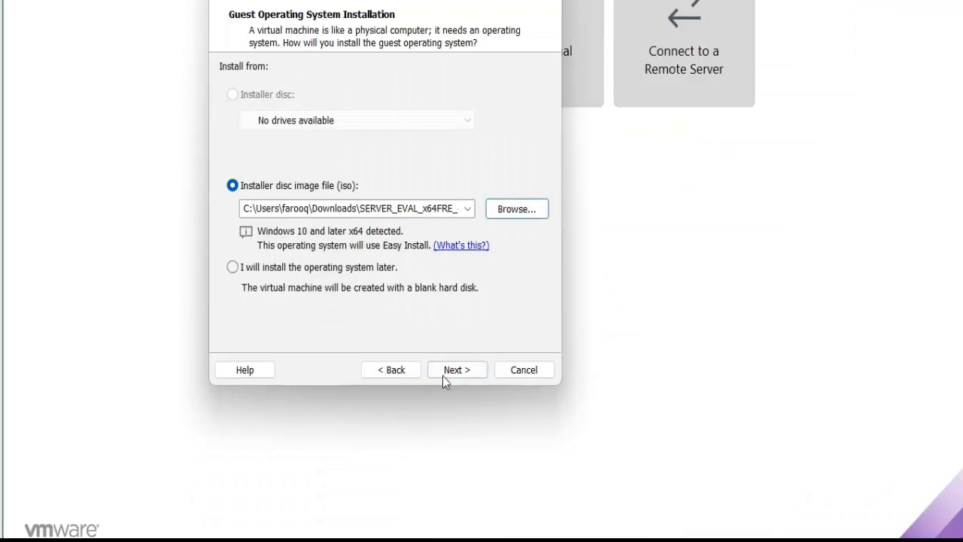
pyautogui.click(308, 268)
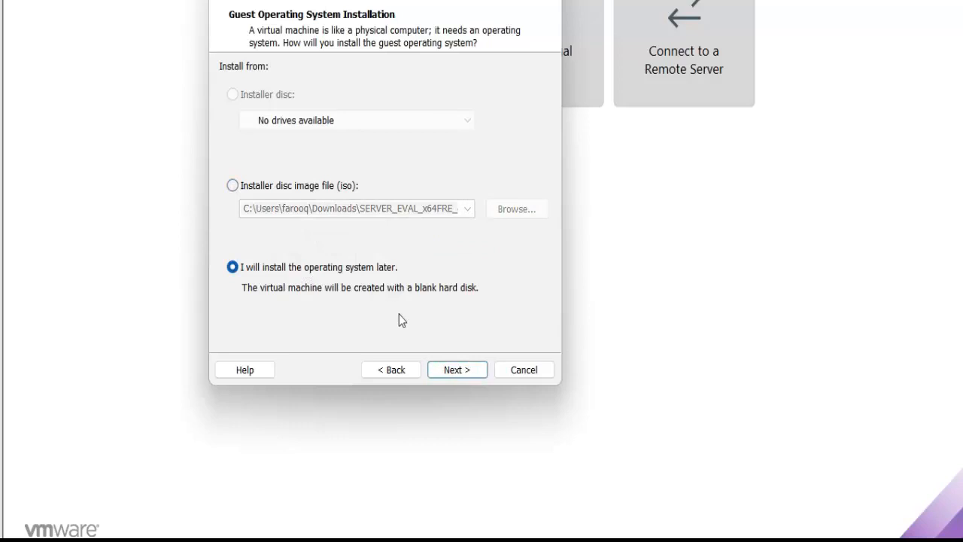
pyautogui.click(314, 188)
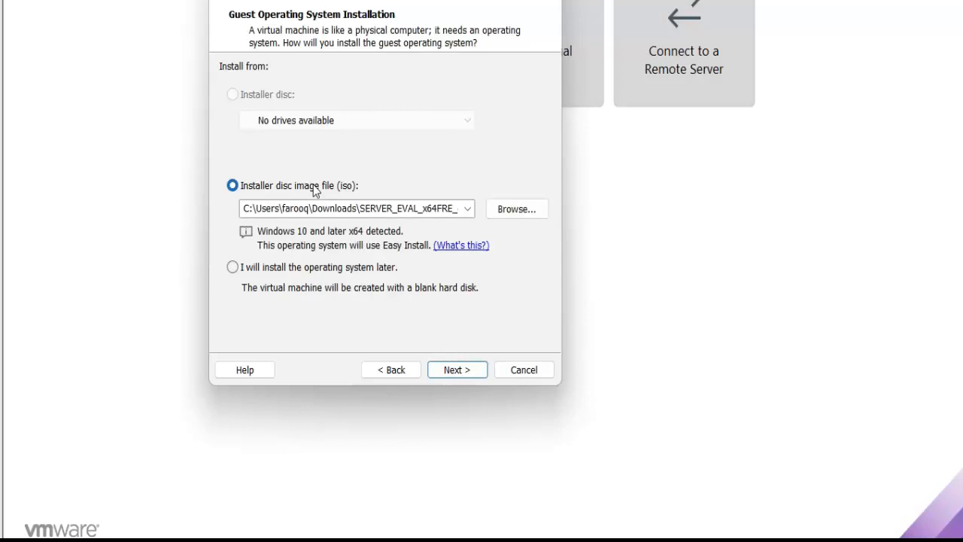
pyautogui.click(465, 375)
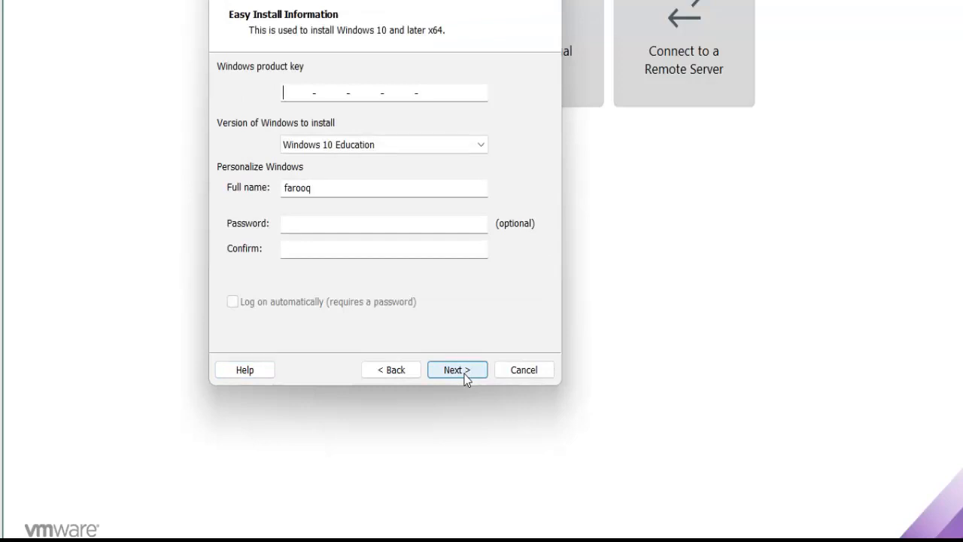
# Leave the Easy Install details at their defaults and name the virtual machine Server2022.
pyautogui.click(465, 375)
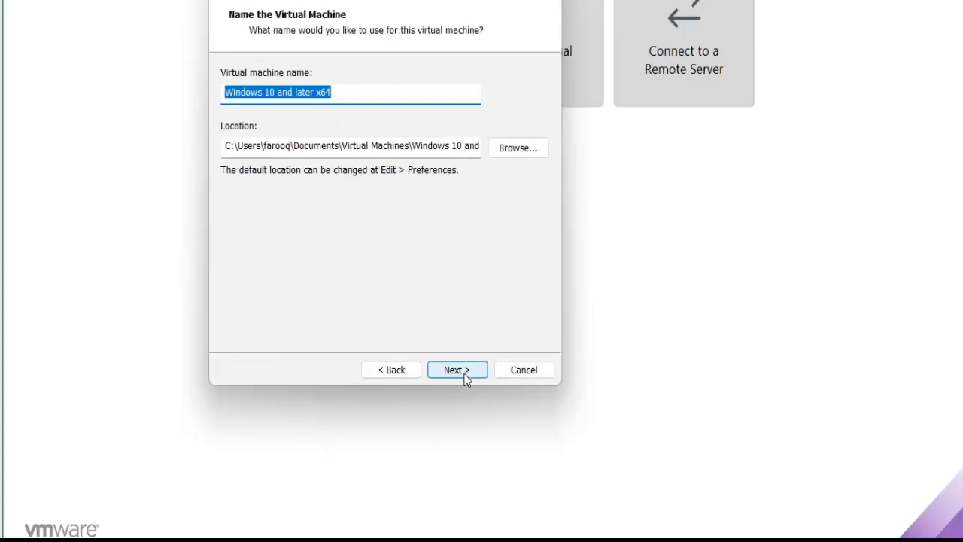
pyautogui.write('Ser')
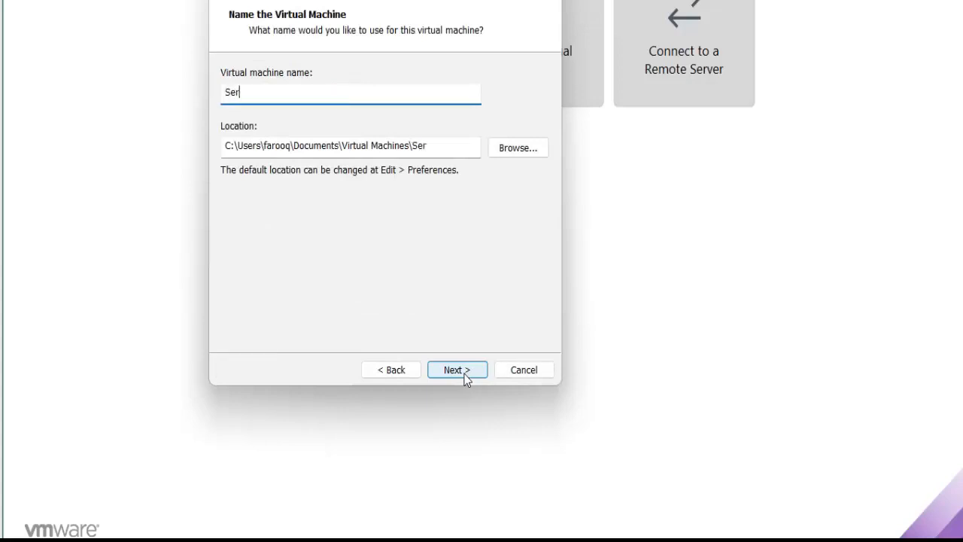
pyautogui.write('ver2022')
# Browse for the virtual machine location, collapse Documents under This PC and expand the SSD (D:) drive.
pyautogui.click(536, 149)
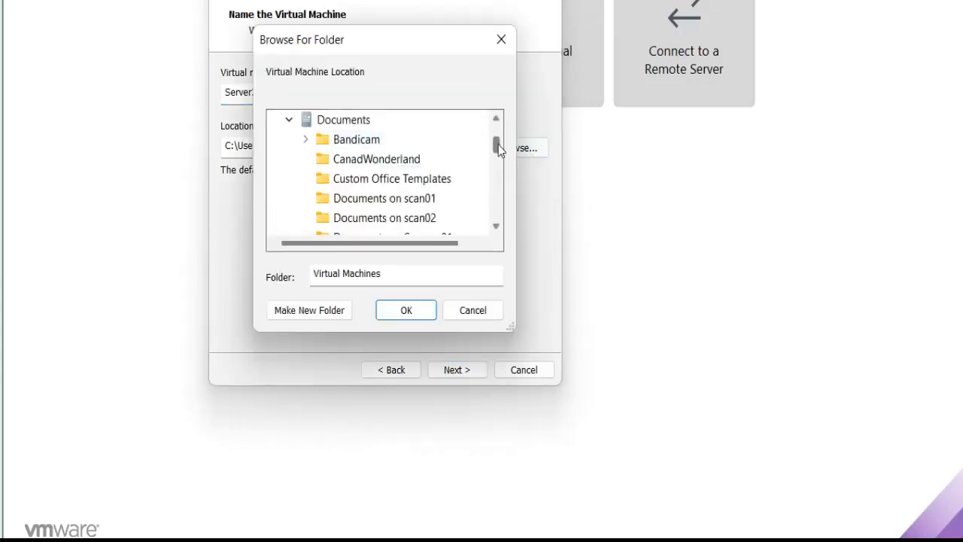
pyautogui.scroll(2, 498, 139)
pyautogui.click(274, 178)
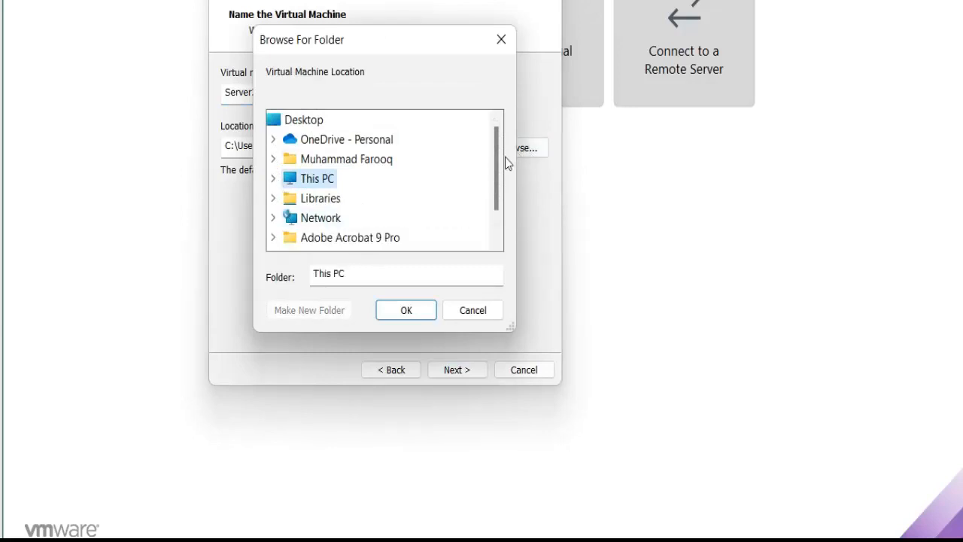
pyautogui.scroll(-1, 493, 218)
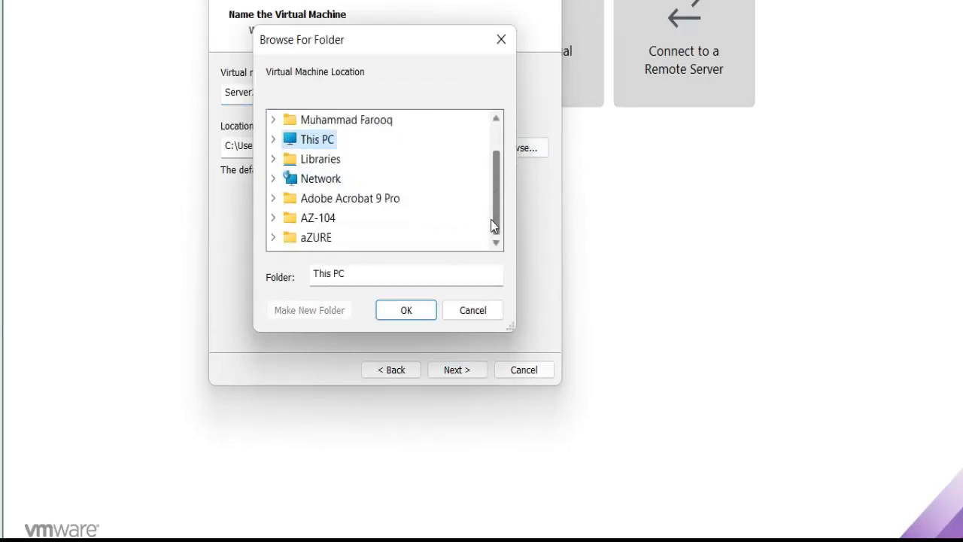
pyautogui.scroll(2, 492, 203)
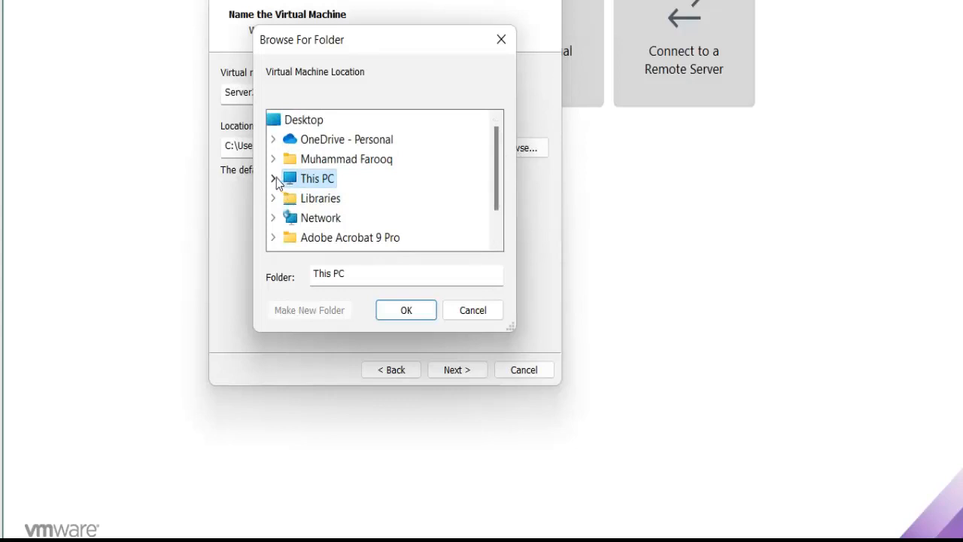
pyautogui.click(274, 178)
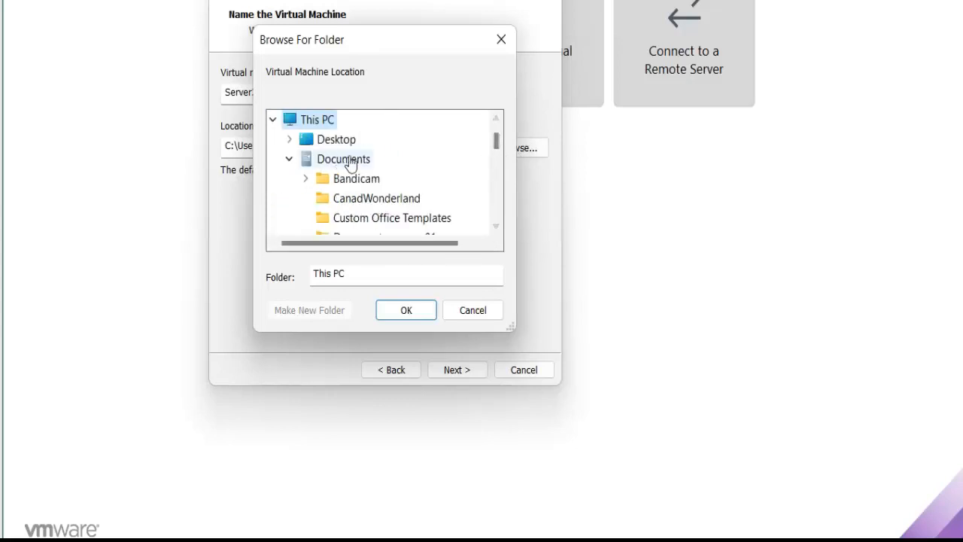
pyautogui.click(290, 160)
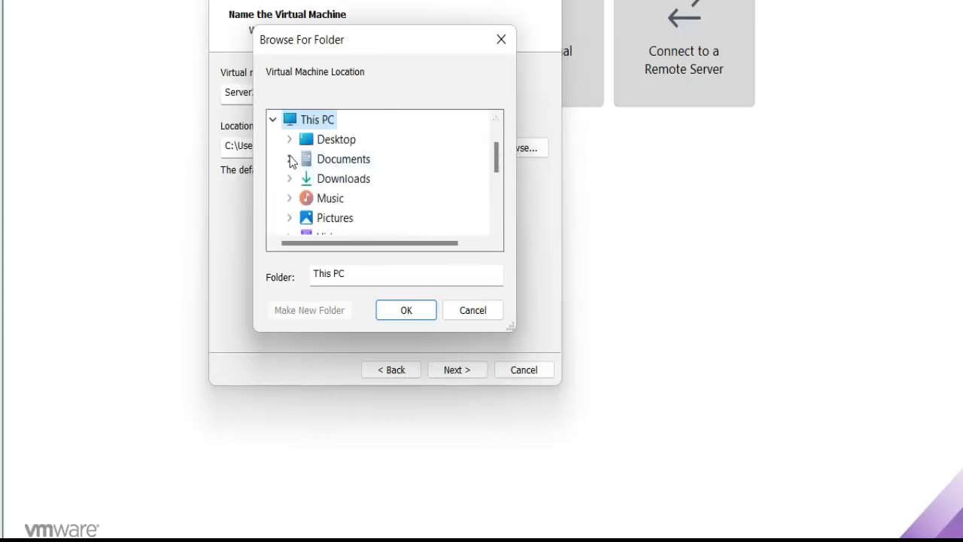
pyautogui.click(494, 220)
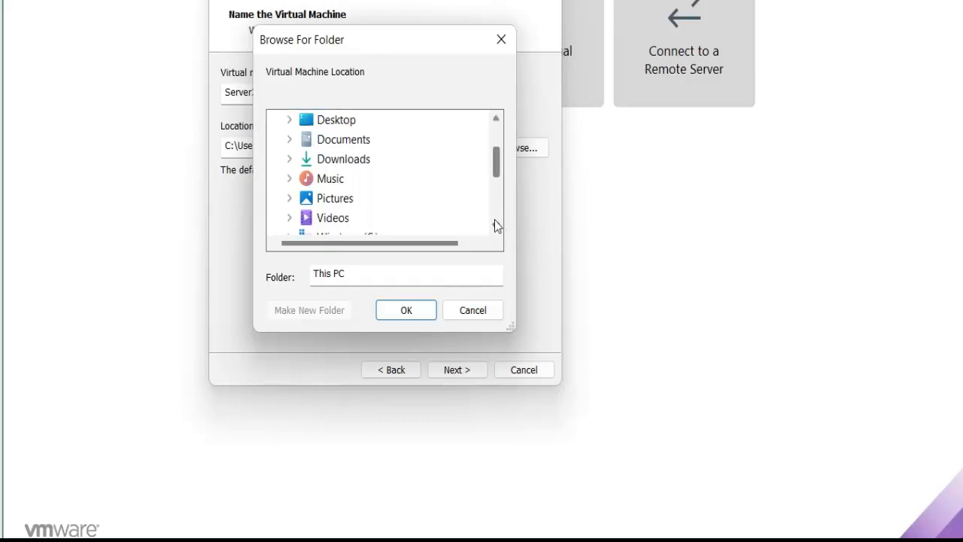
pyautogui.click(494, 220)
pyautogui.click(494, 220)
pyautogui.click(338, 218)
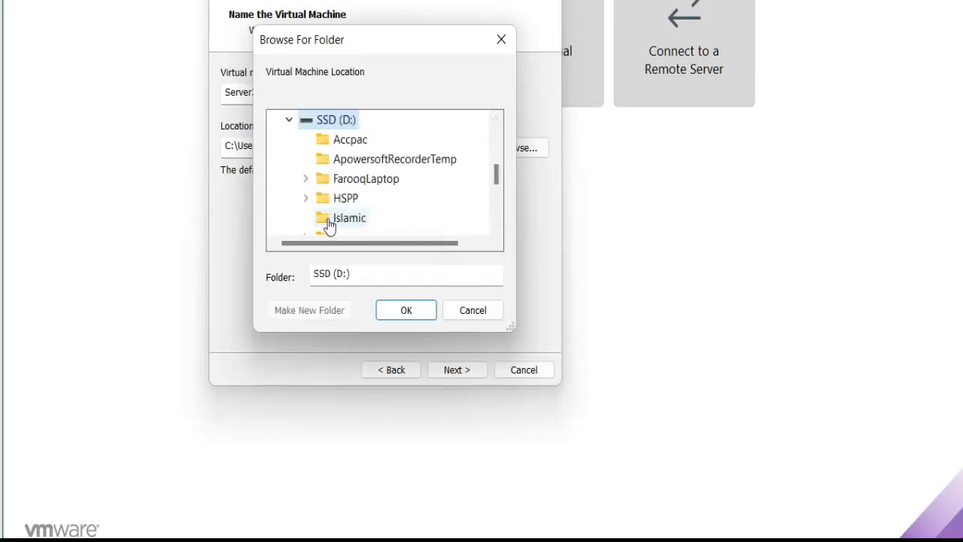
# Create a WindowsServer2022 folder inside Training on drive D: and set it as the virtual machine's location.
pyautogui.click(336, 218)
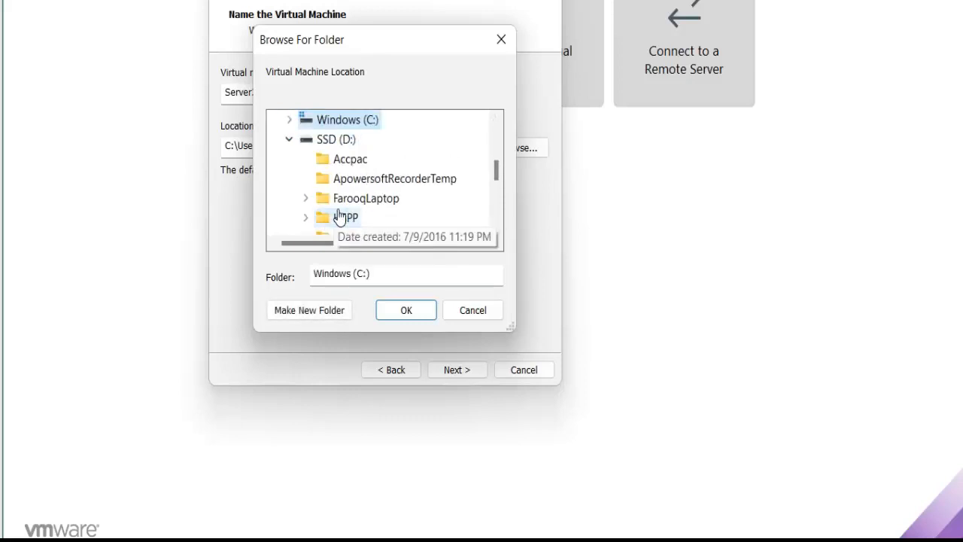
pyautogui.click(498, 216)
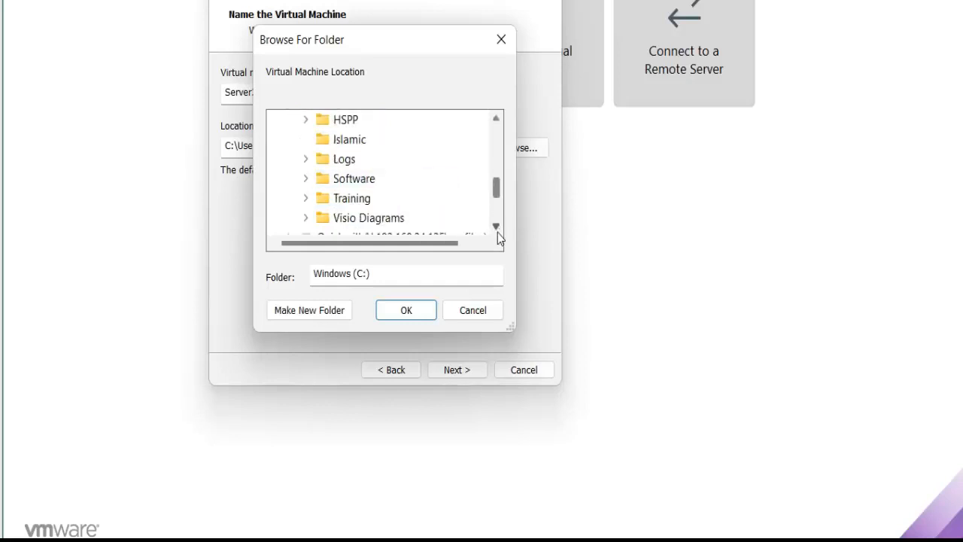
pyautogui.click(496, 225)
pyautogui.click(496, 226)
pyautogui.click(495, 226)
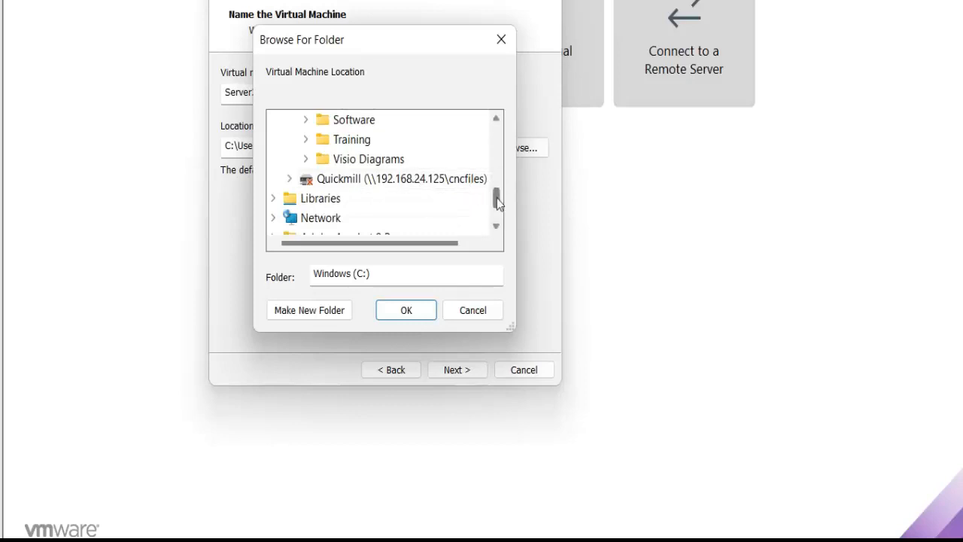
pyautogui.moveTo(497, 203)
pyautogui.mouseDown()
pyautogui.moveTo(500, 173)
pyautogui.moveTo(502, 198)
pyautogui.mouseUp()
pyautogui.click(306, 160)
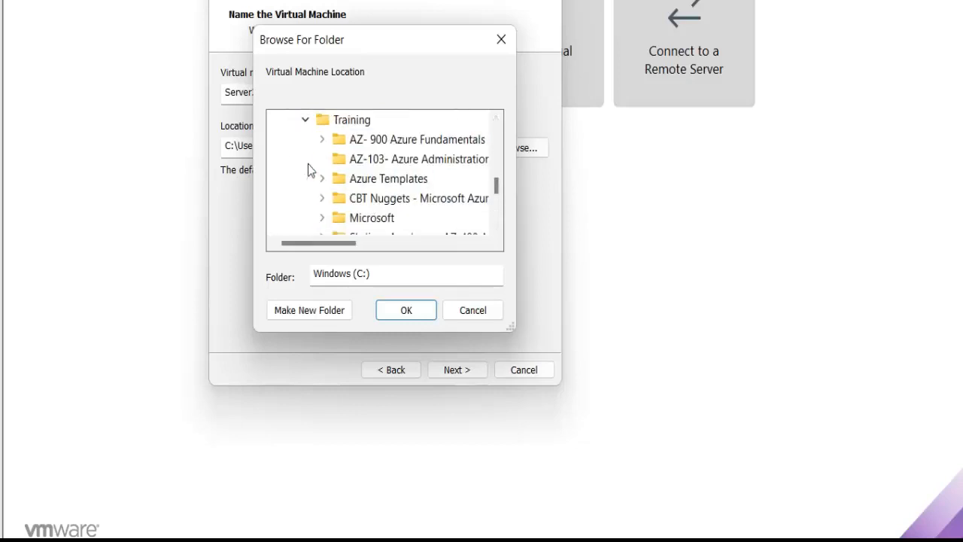
pyautogui.click(496, 225)
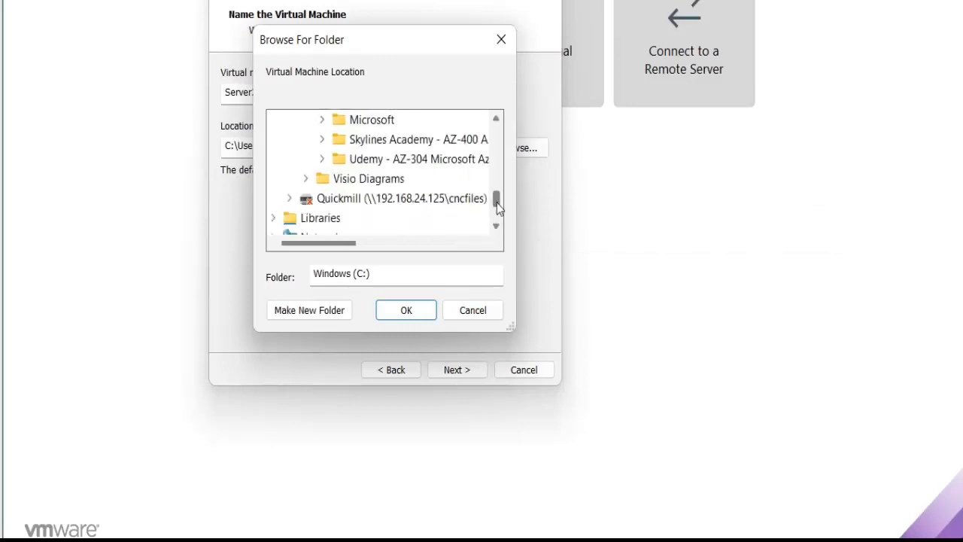
pyautogui.moveTo(497, 197); pyautogui.dragTo(497, 184)
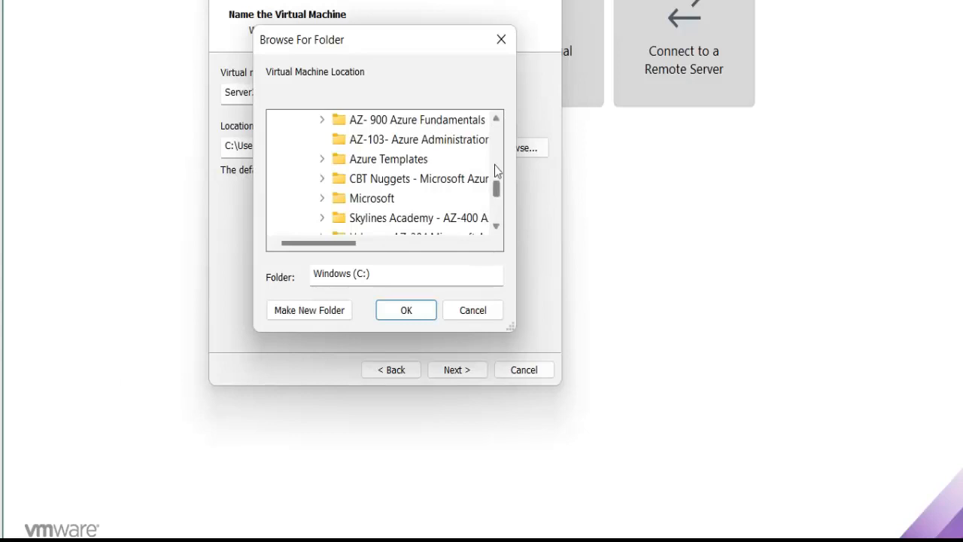
pyautogui.click(322, 200)
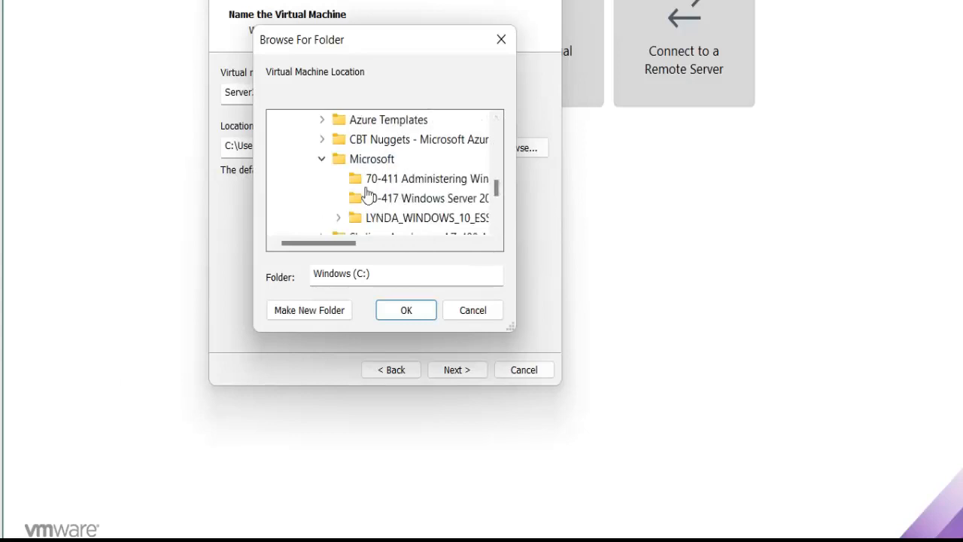
pyautogui.moveTo(496, 192); pyautogui.dragTo(496, 175)
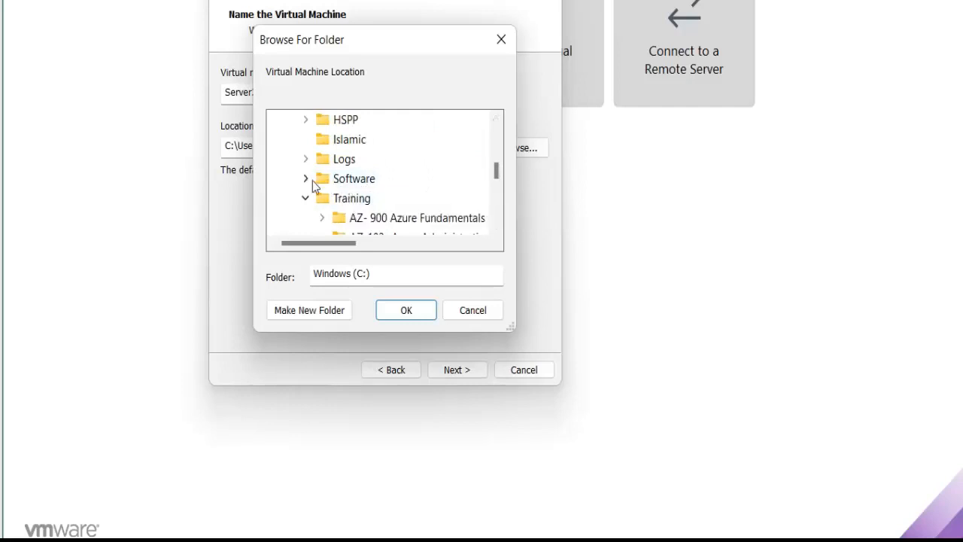
pyautogui.moveTo(496, 172); pyautogui.dragTo(497, 168)
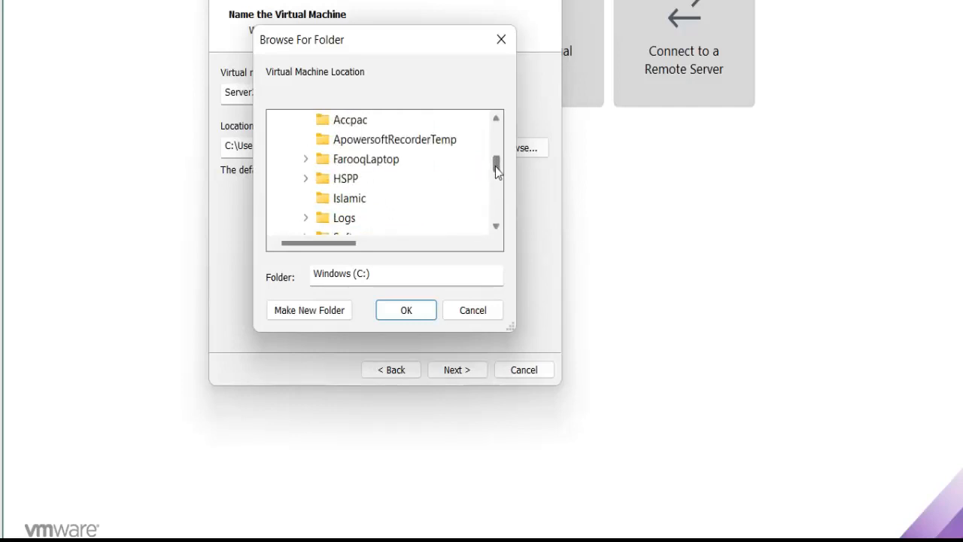
pyautogui.scroll(1, 496, 168)
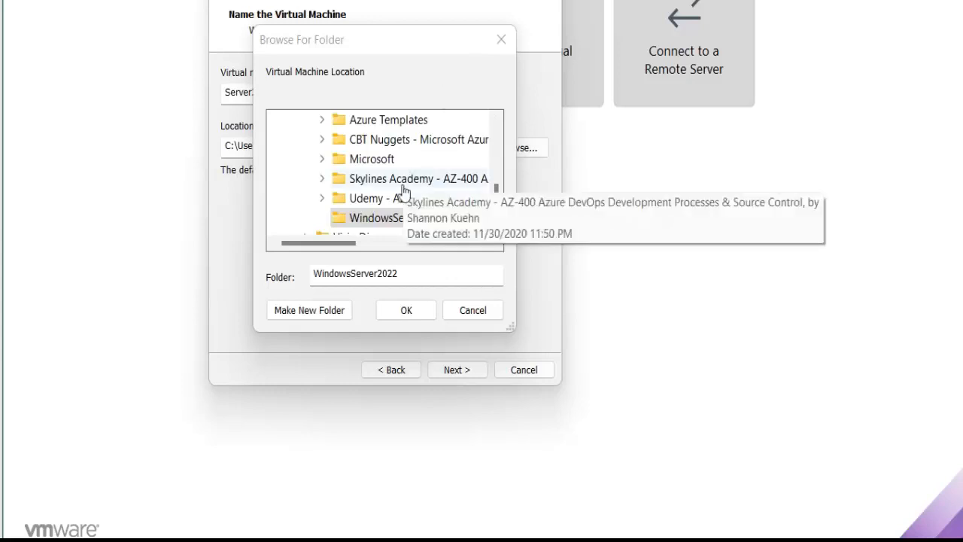
pyautogui.click(406, 312)
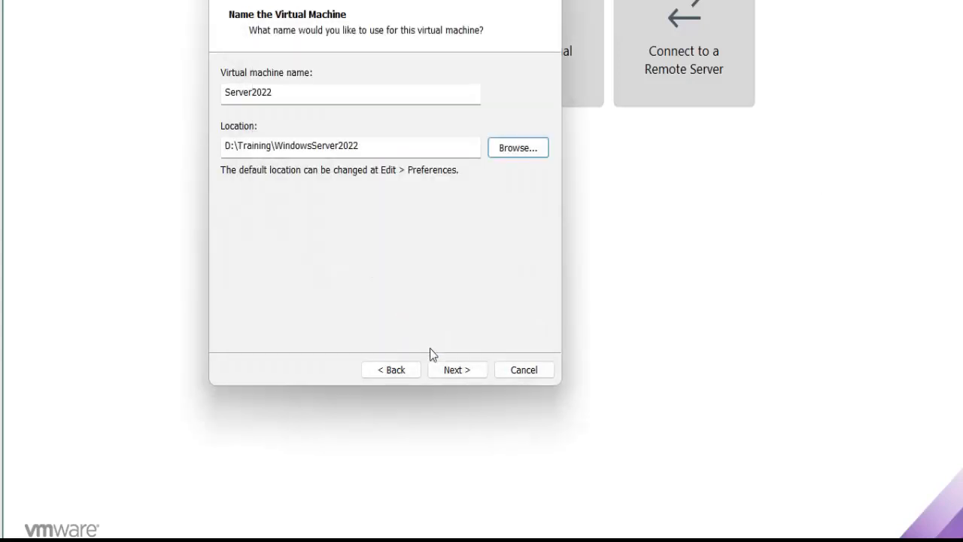
pyautogui.click(468, 373)
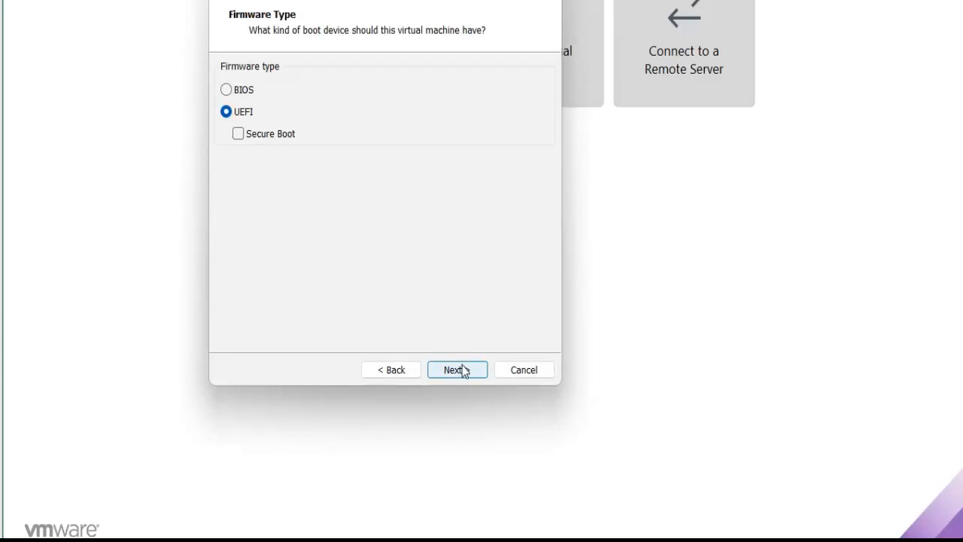
# Accept UEFI firmware without Secure Boot, and two processors with one core each.
pyautogui.click(463, 370)
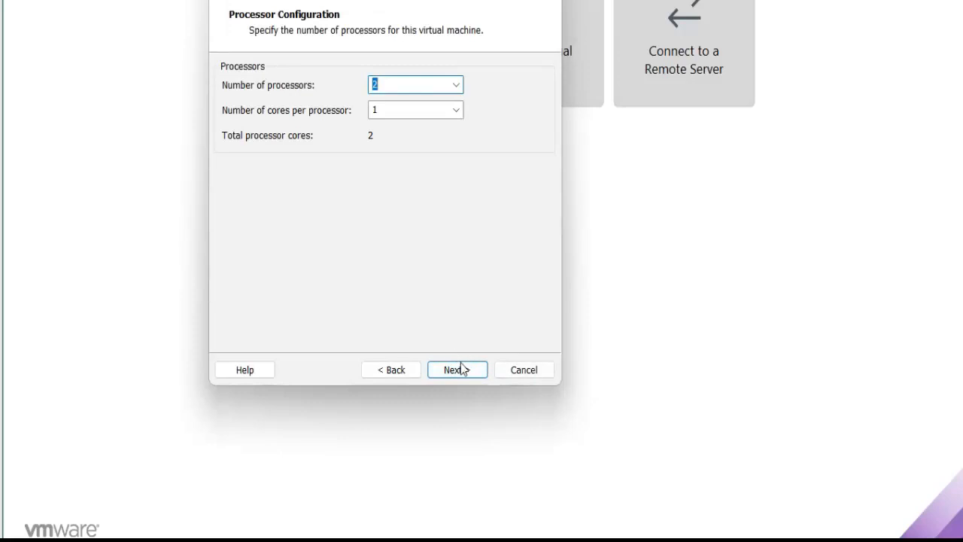
pyautogui.click(462, 369)
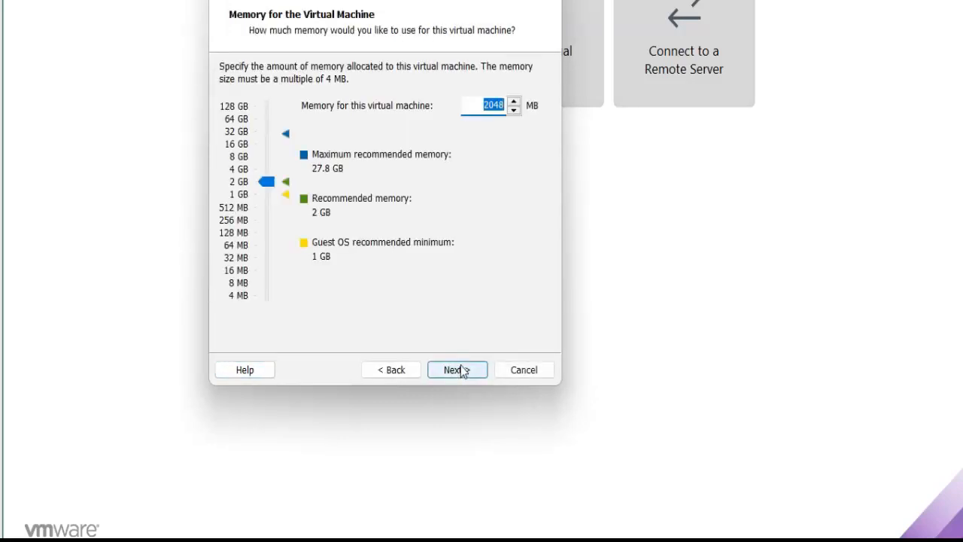
# Set the virtual machine's memory to 4096 MB and accept network address translation (NAT) as the network type.
pyautogui.write('40')
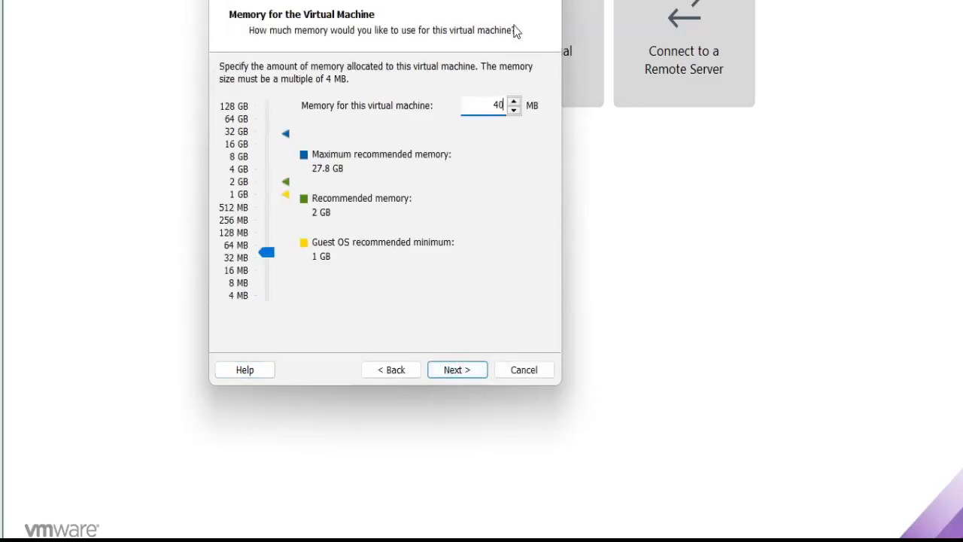
pyautogui.write('96')
pyautogui.click(452, 372)
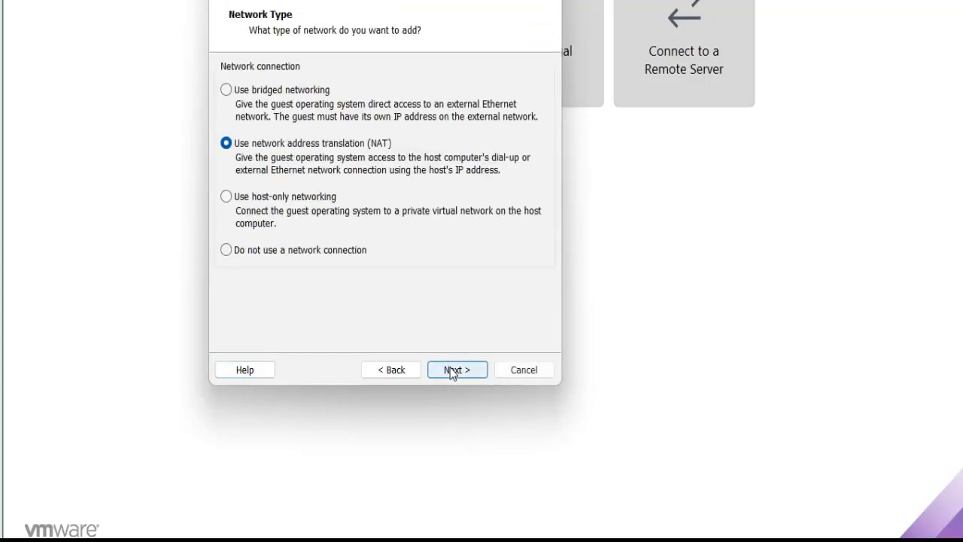
pyautogui.click(452, 372)
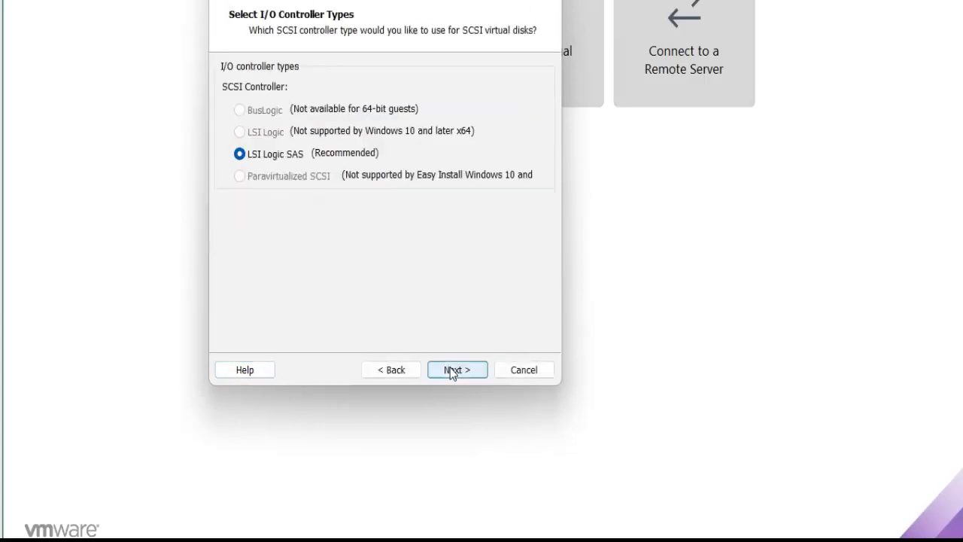
# Accept the LSI Logic SAS controller, the preselected disk type and the option to create a new virtual disk.
pyautogui.click(453, 371)
pyautogui.click(453, 372)
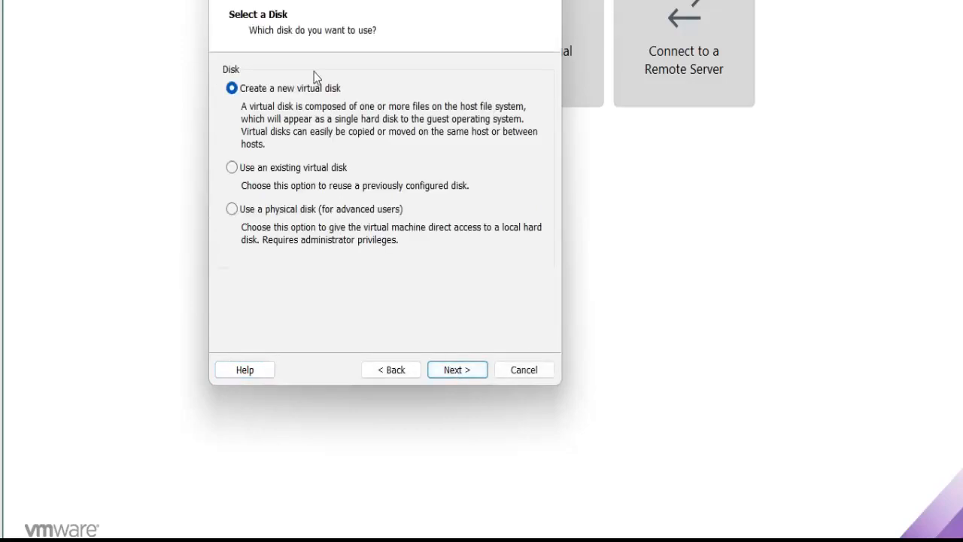
pyautogui.click(457, 371)
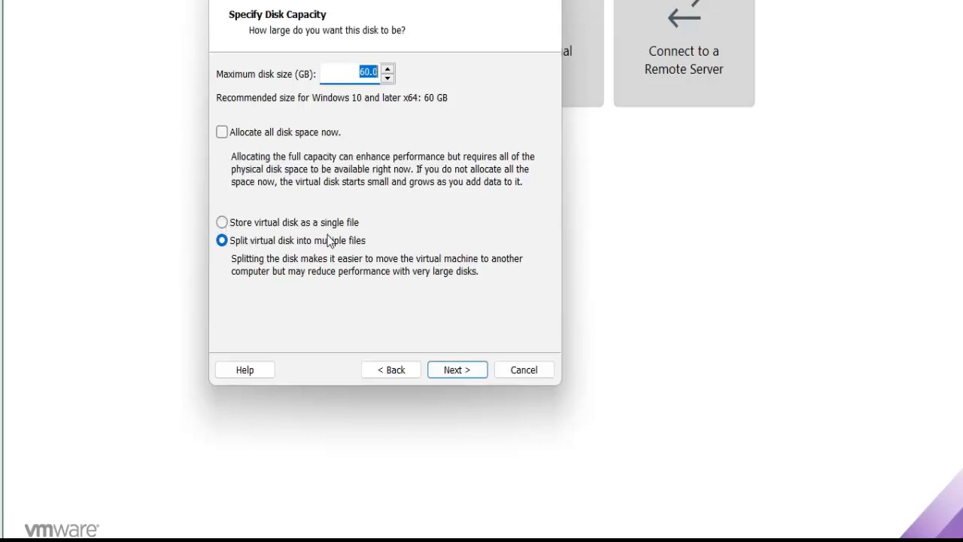
# Store the 60 GB disk as a single file named Server2022.vmdk and create the virtual machine with power-on after creation.
pyautogui.click(221, 214)
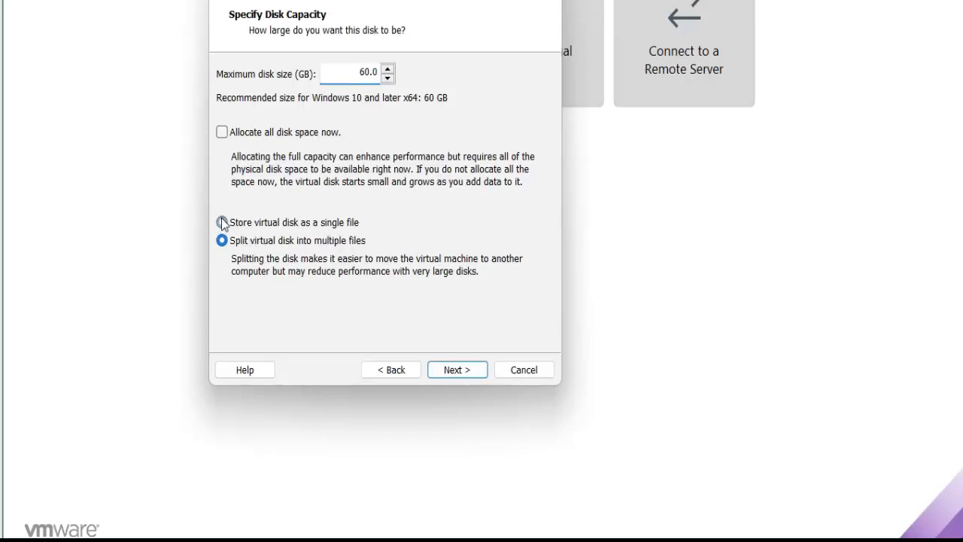
pyautogui.click(457, 370)
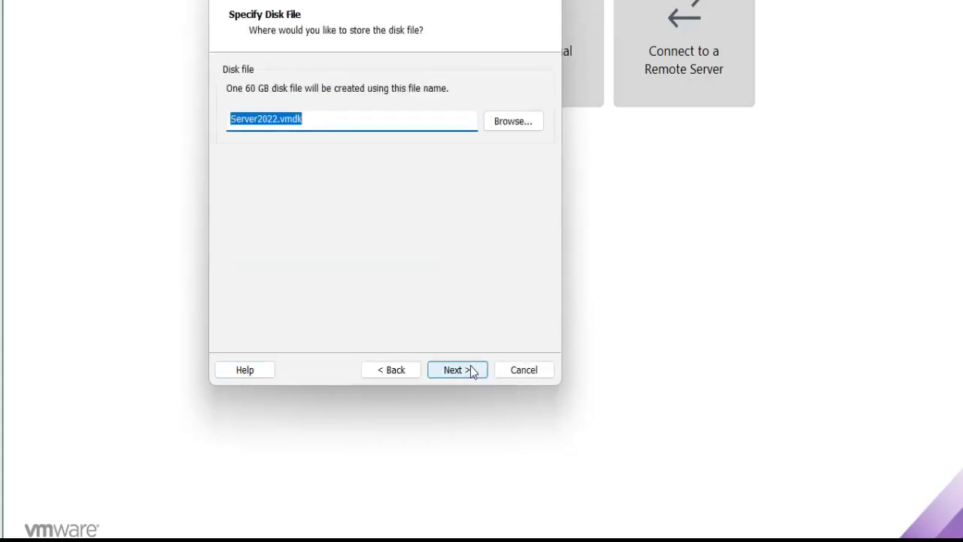
pyautogui.click(457, 369)
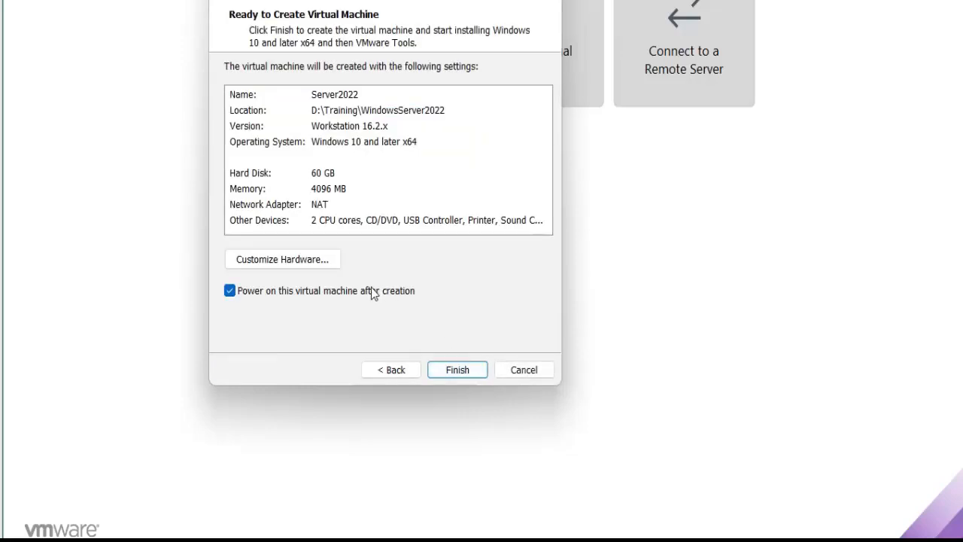
pyautogui.click(458, 370)
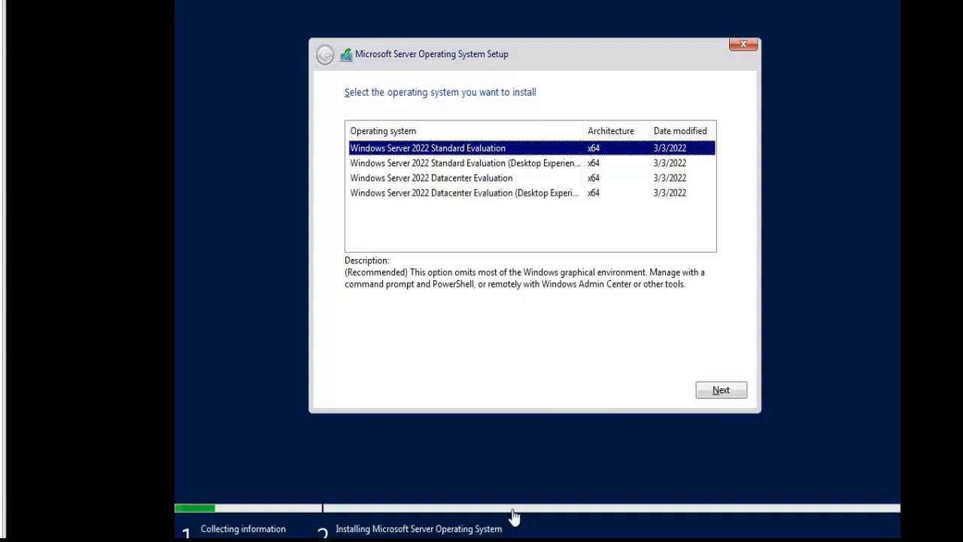
# Try to install Windows Server 2022 Datacenter Evaluation (Desktop Experience) from the setup's operating system list.
pyautogui.click(466, 196)
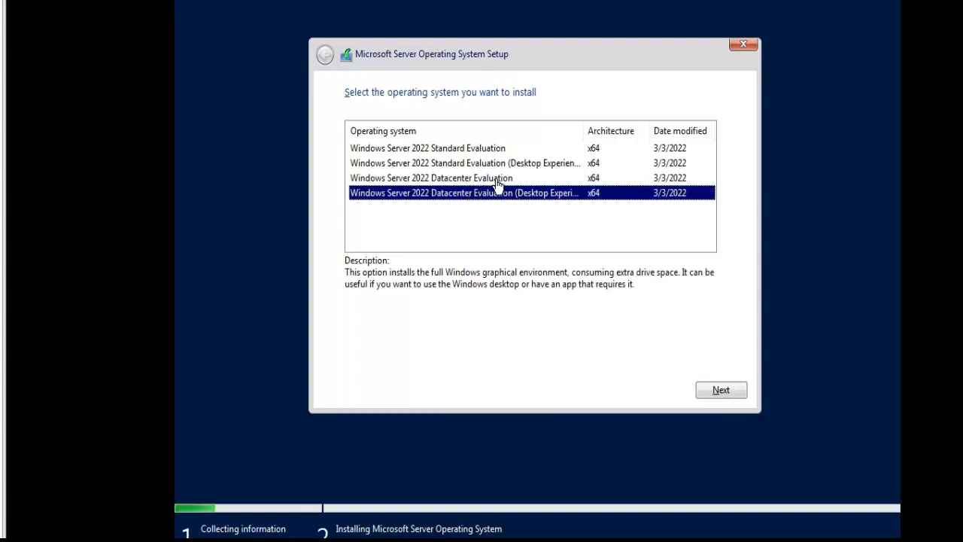
pyautogui.click(496, 179)
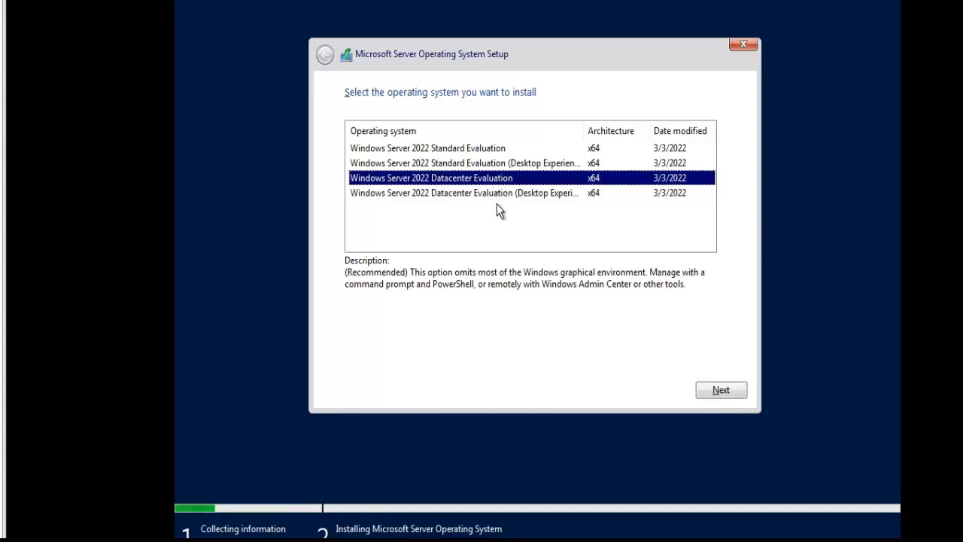
pyautogui.click(504, 200)
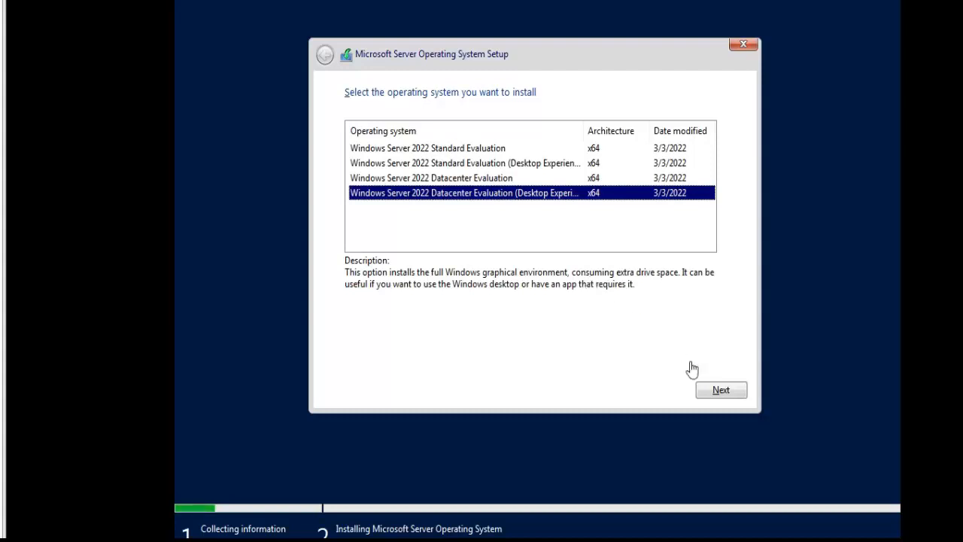
pyautogui.click(723, 391)
pyautogui.click(734, 391)
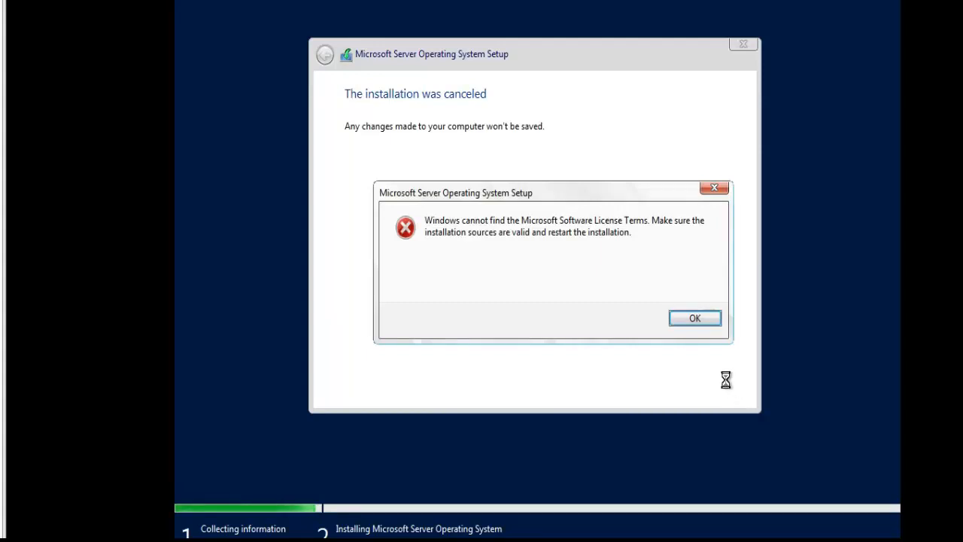
pyautogui.click(701, 318)
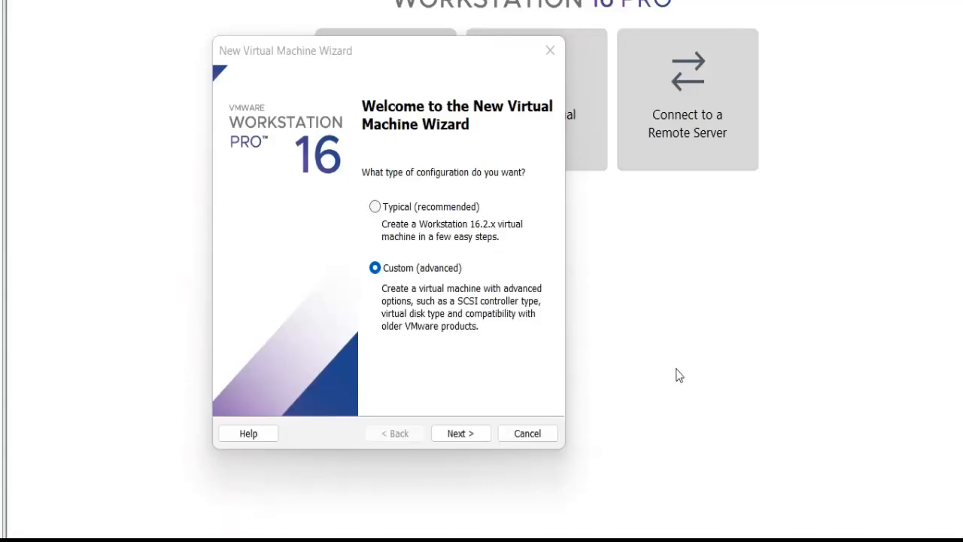
# Start a custom virtual machine with Workstation 16.2.x hardware compatibility and choose to install the operating system later.
pyautogui.click(463, 436)
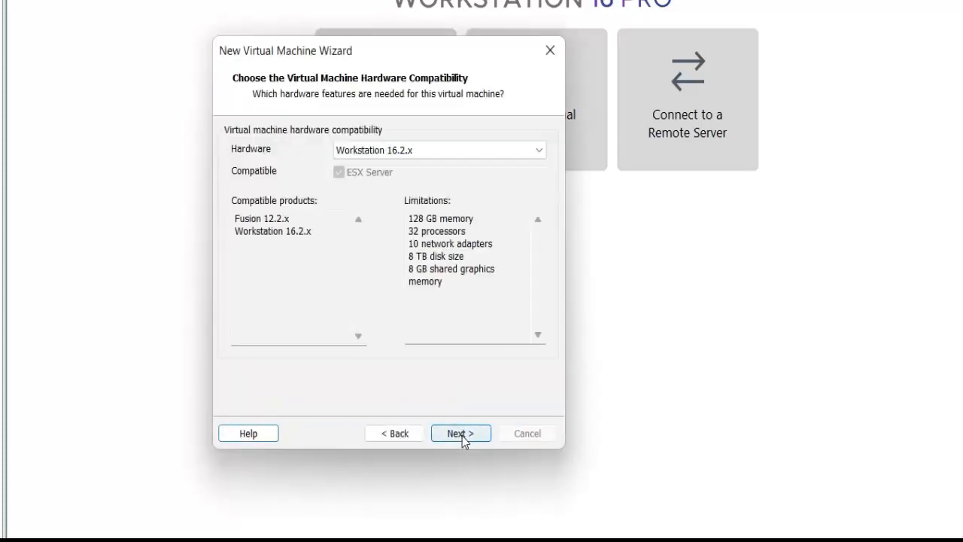
pyautogui.click(462, 435)
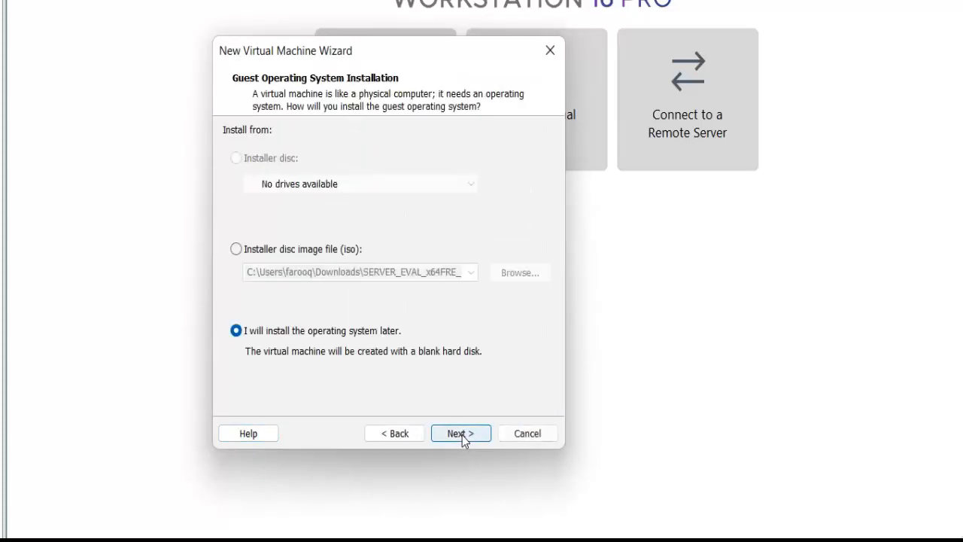
pyautogui.click(360, 251)
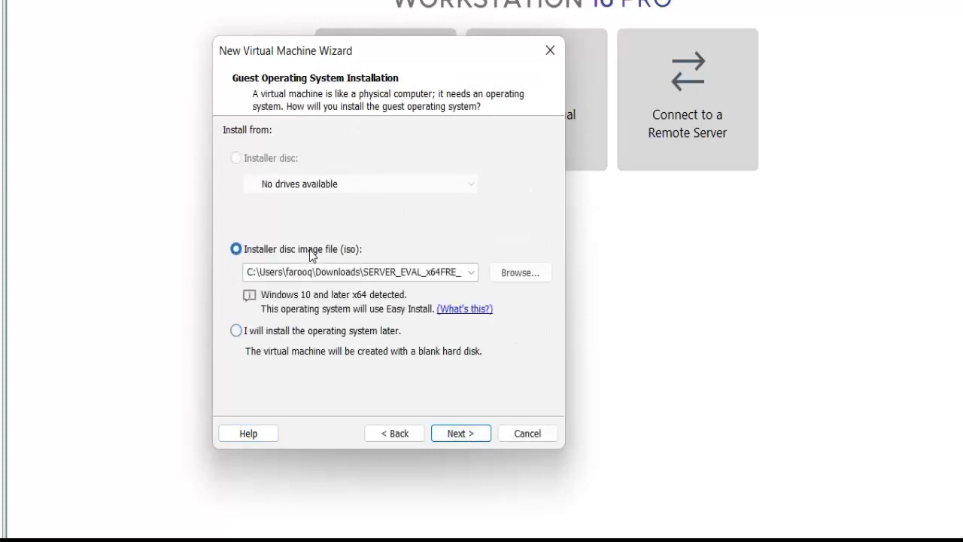
pyautogui.click(237, 331)
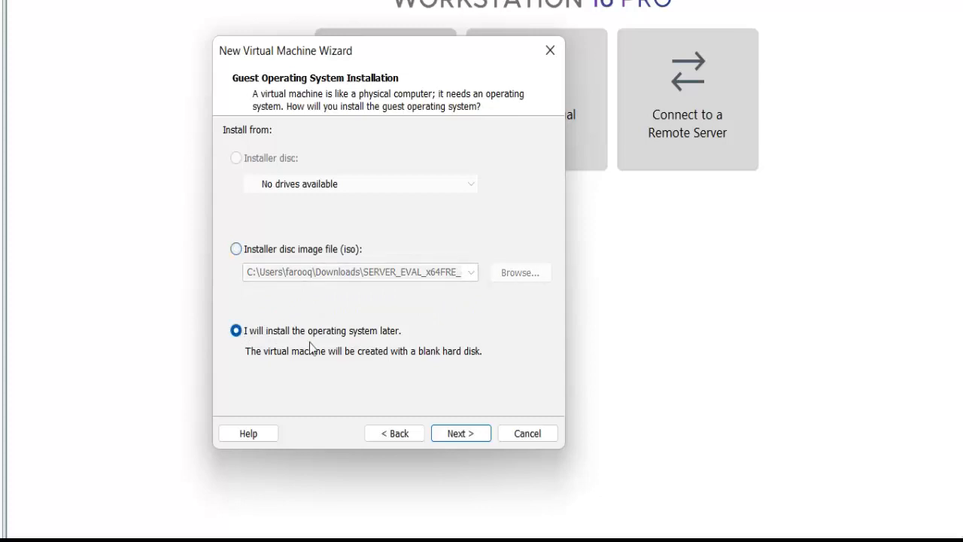
pyautogui.click(287, 253)
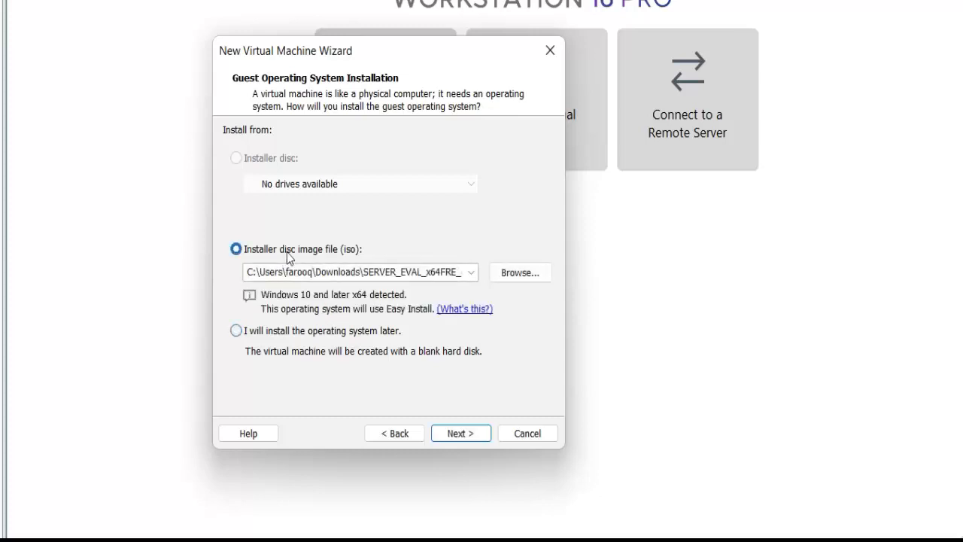
pyautogui.click(236, 331)
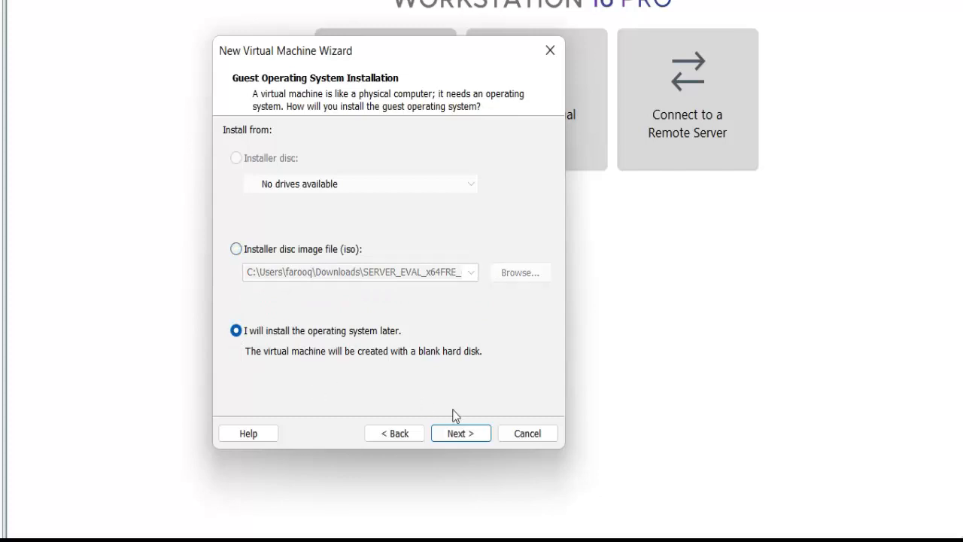
pyautogui.click(464, 437)
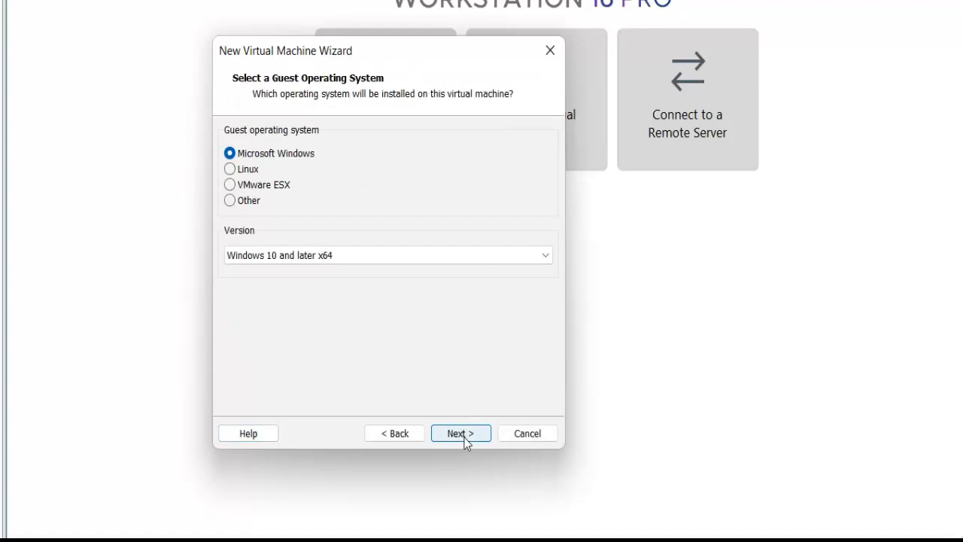
# Select Microsoft Windows as the guest operating system with version Windows Server 2019.
pyautogui.click(359, 255)
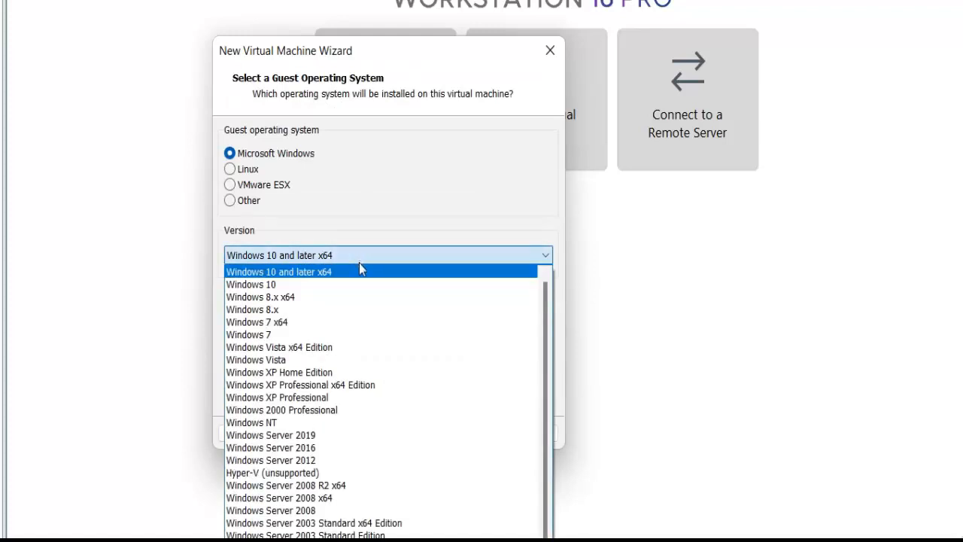
pyautogui.click(302, 436)
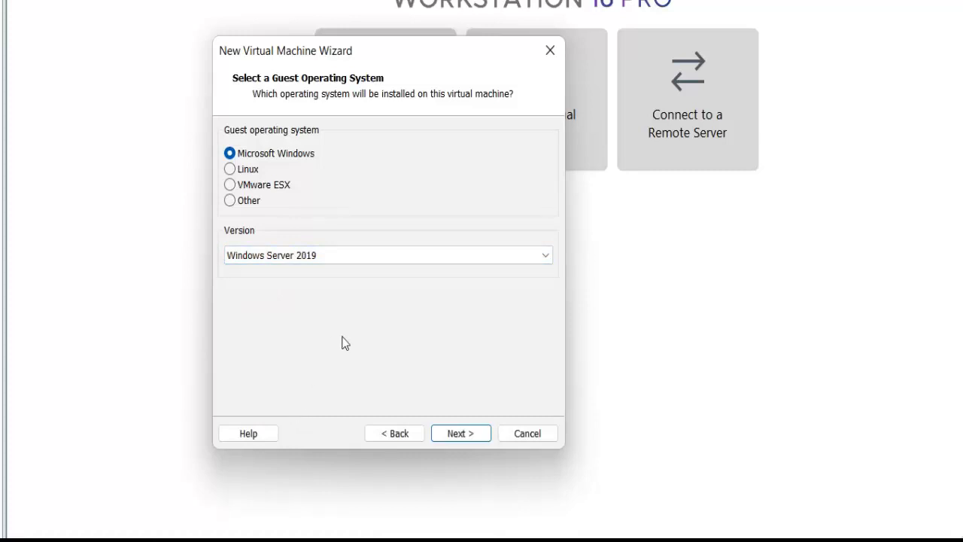
pyautogui.click(456, 434)
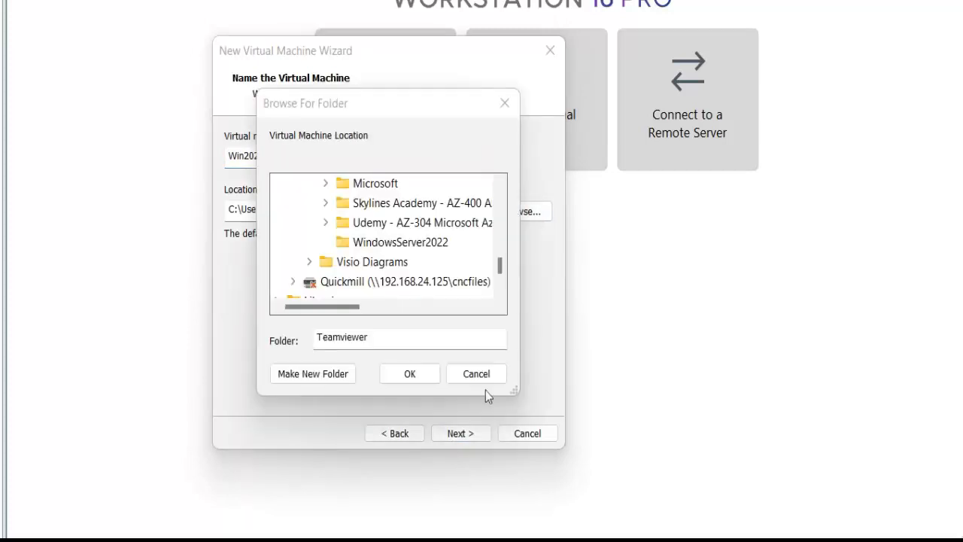
# Name the virtual machine Win2022 and set its location to the WindowsServer2022 folder inside Training on drive D:.
pyautogui.click(385, 244)
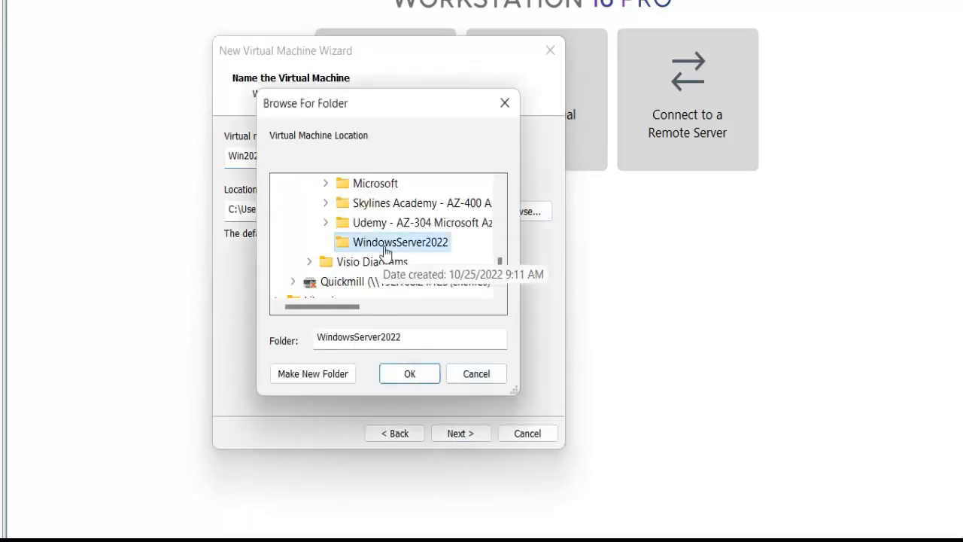
pyautogui.click(409, 376)
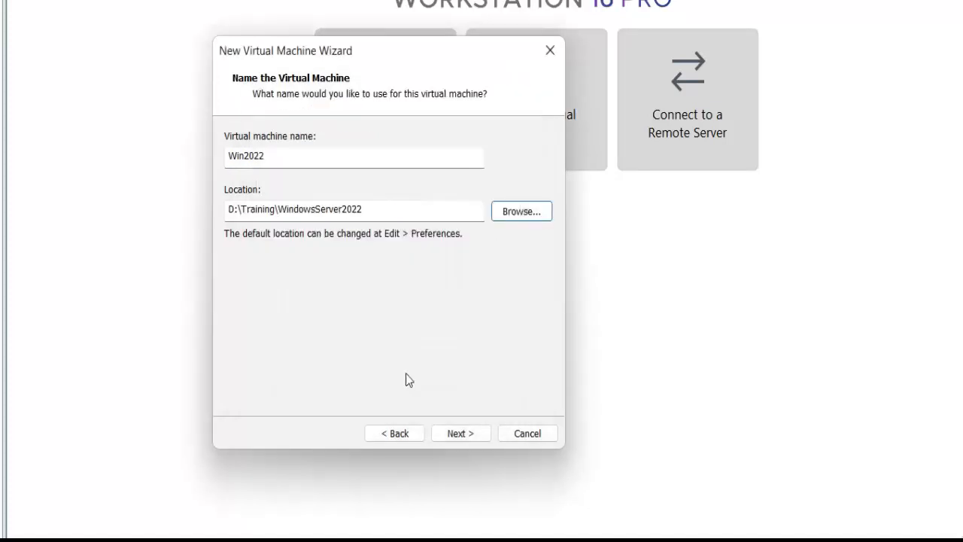
pyautogui.click(461, 435)
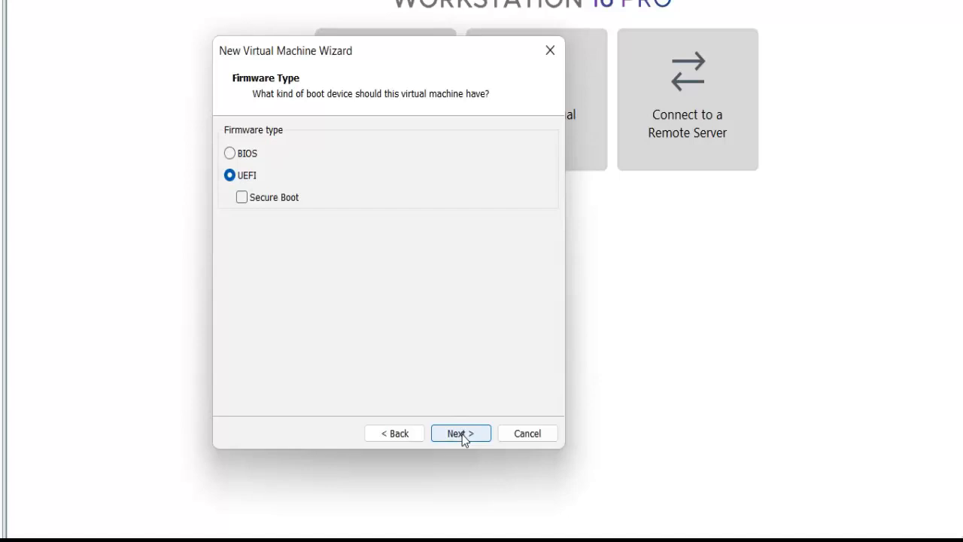
# Configure the virtual machine with UEFI firmware without Secure Boot, two single-core processors and 4096 MB of memory.
pyautogui.click(460, 434)
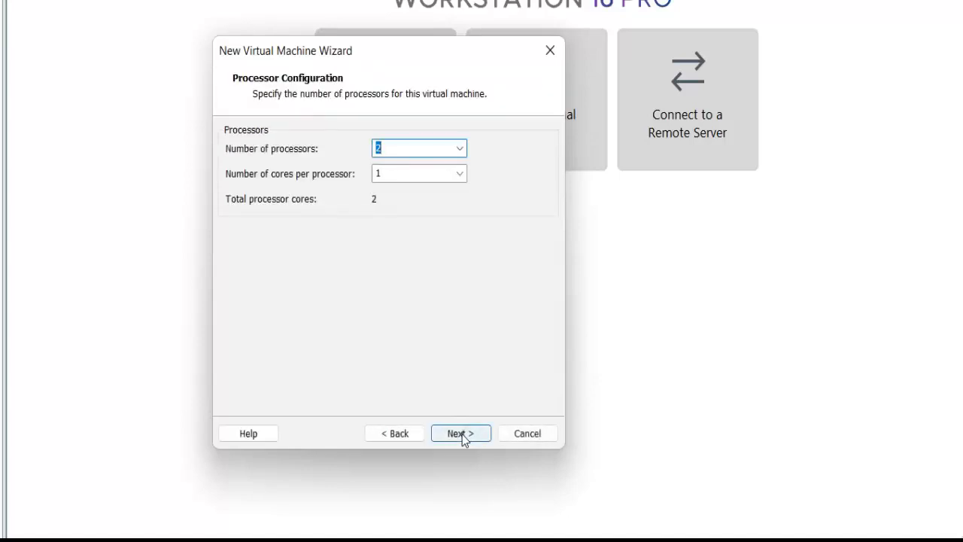
pyautogui.click(461, 434)
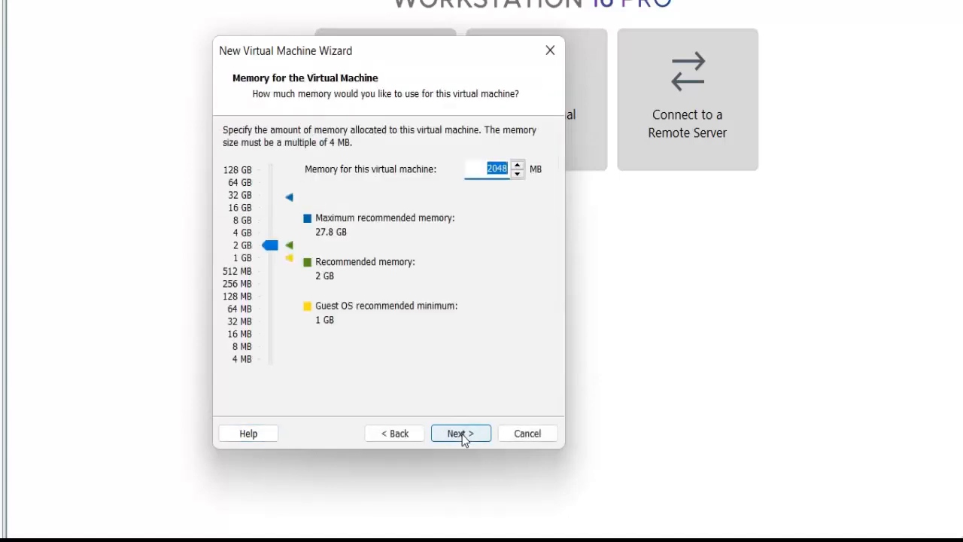
pyautogui.write('4096')
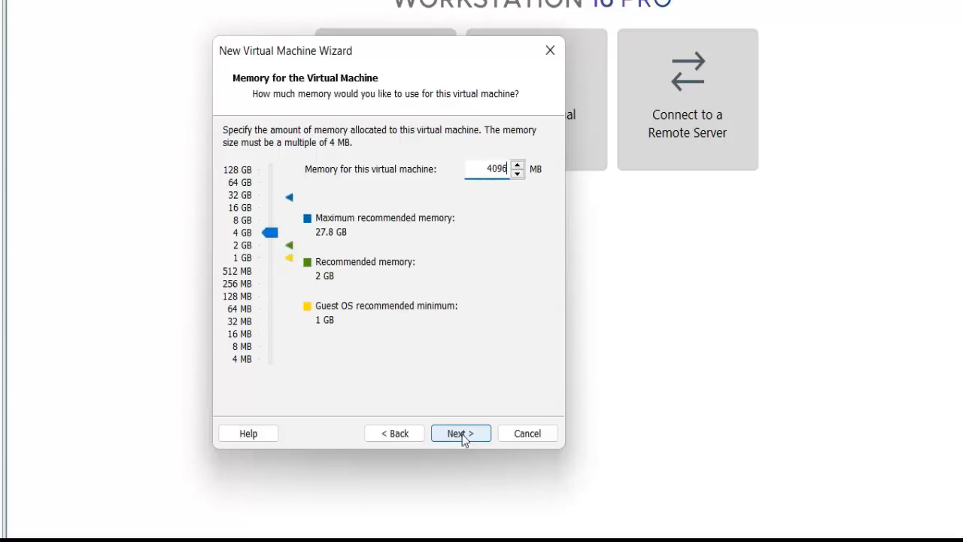
pyautogui.click(462, 435)
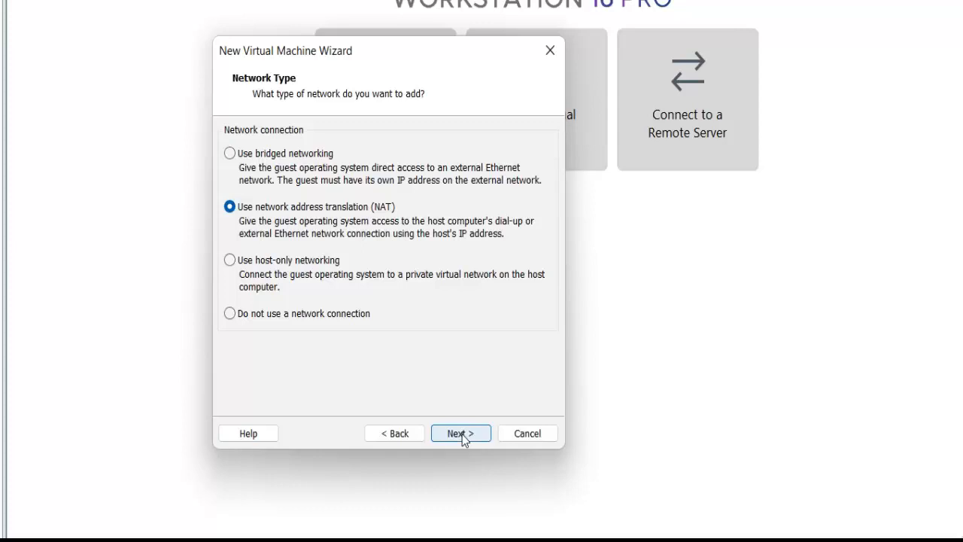
# Accept NAT networking, the LSI Logic SAS controller and the NVMe virtual disk type.
pyautogui.click(462, 434)
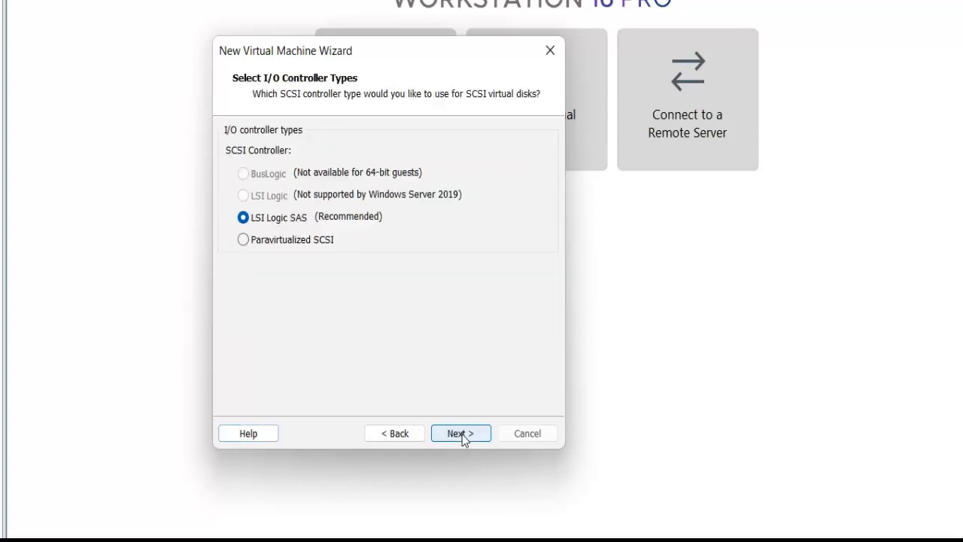
pyautogui.click(462, 434)
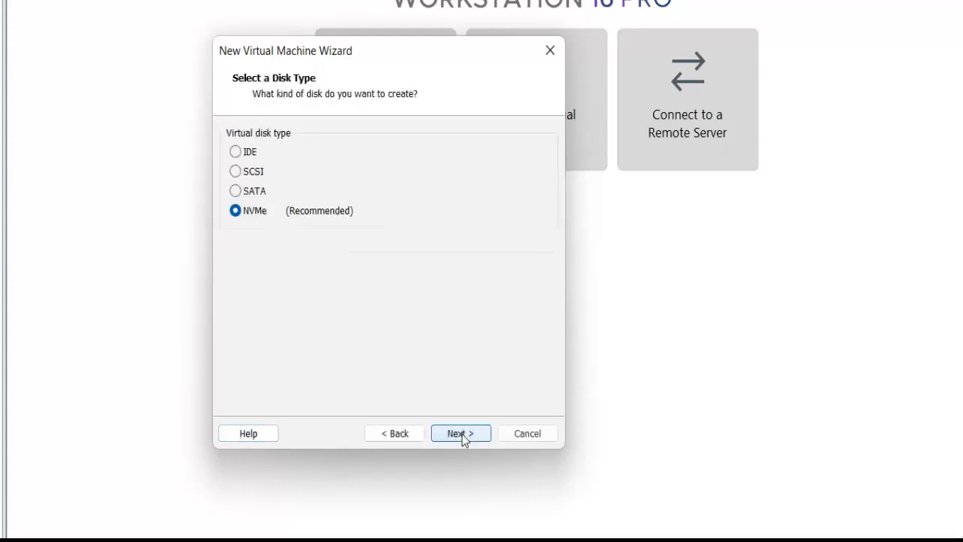
pyautogui.click(462, 435)
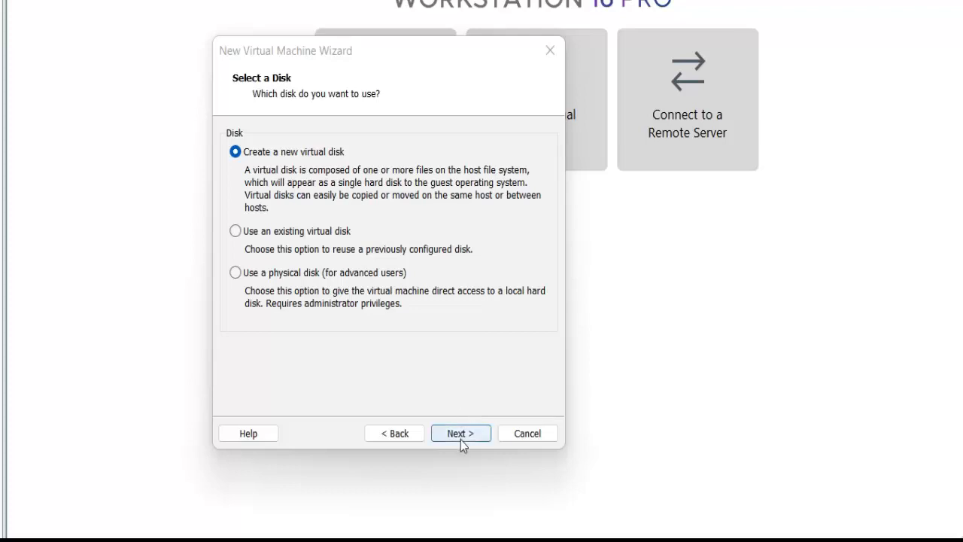
# Set up a new 60 GB virtual disk stored as a single file named Win2022.vmdk.
pyautogui.click(461, 443)
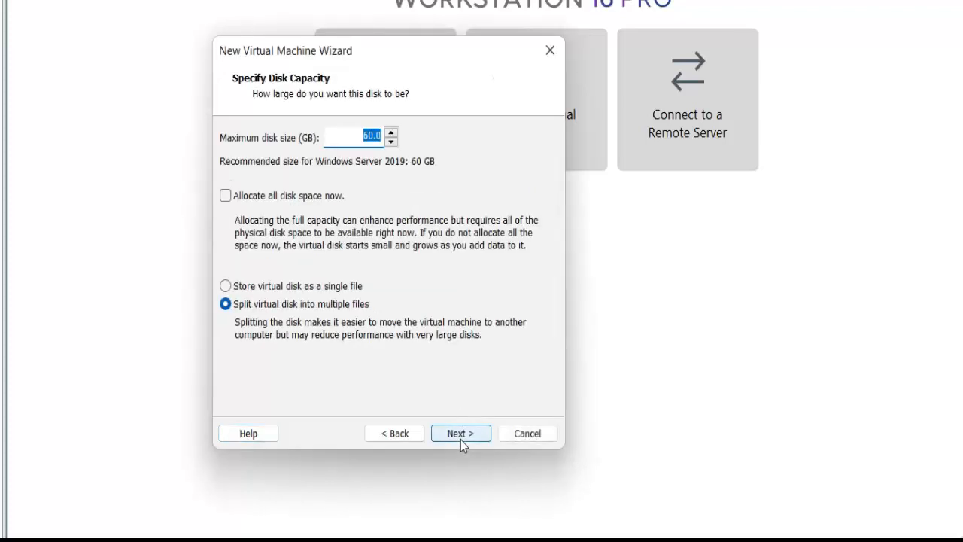
pyautogui.click(242, 288)
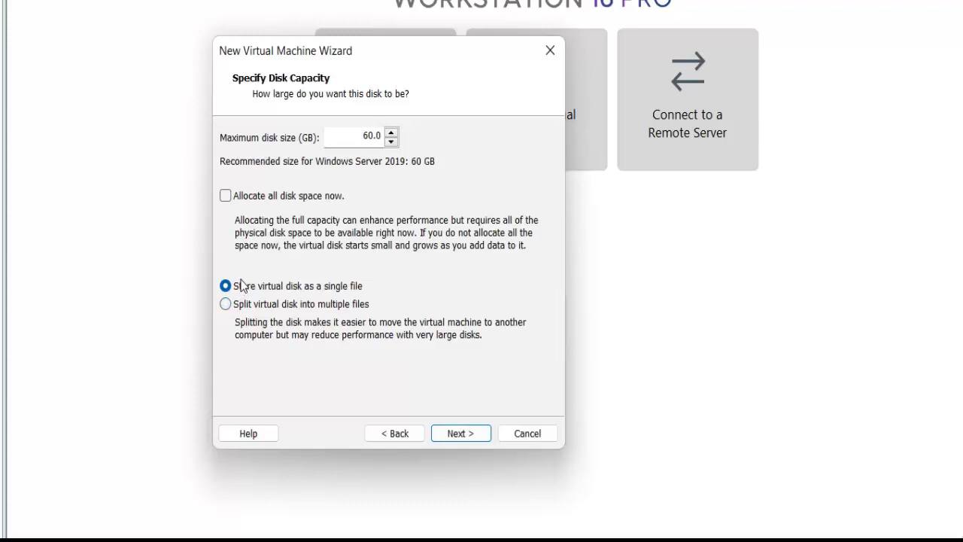
pyautogui.click(456, 433)
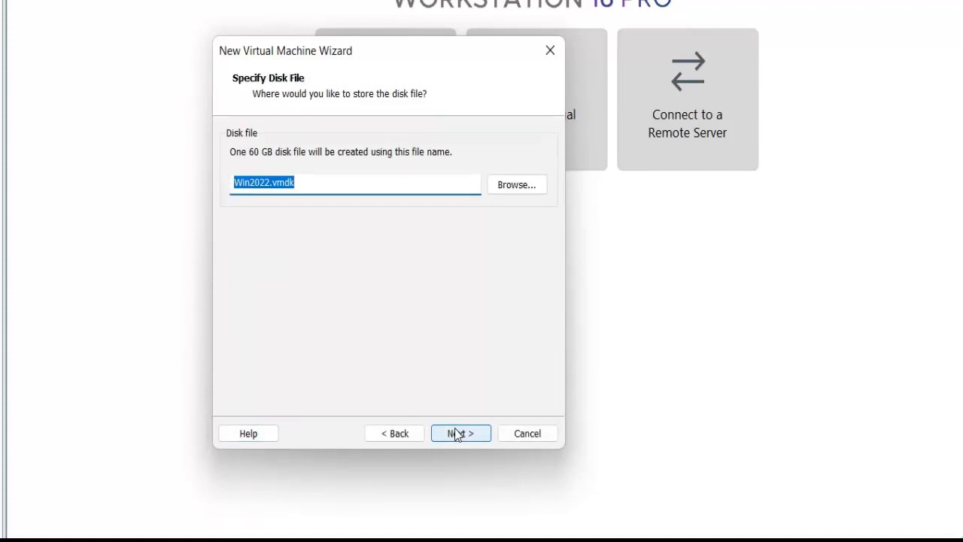
pyautogui.click(457, 434)
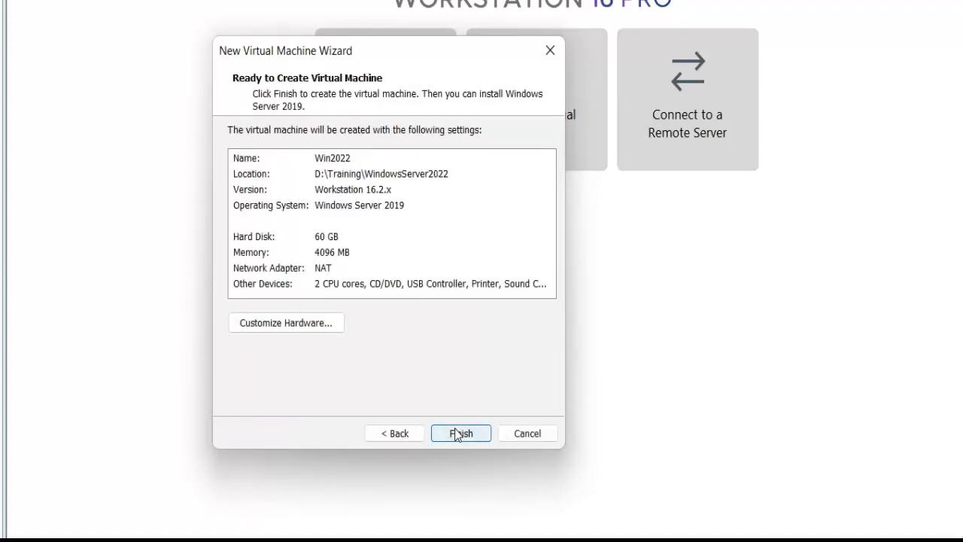
# Create the virtual machine and attach the SERVER_EVAL_x64FRE ISO image from the Downloads folder to its CD/DVD drive.
pyautogui.click(457, 434)
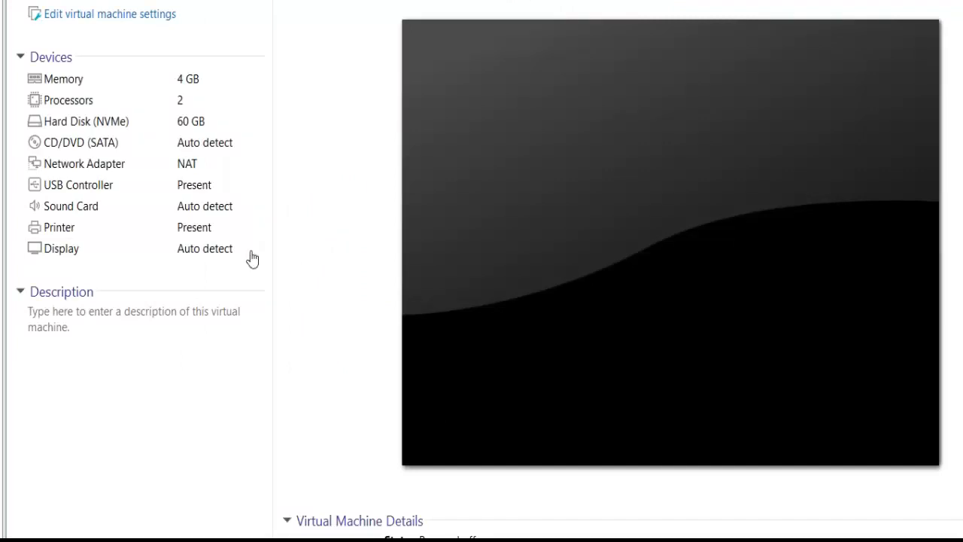
pyautogui.click(122, 15)
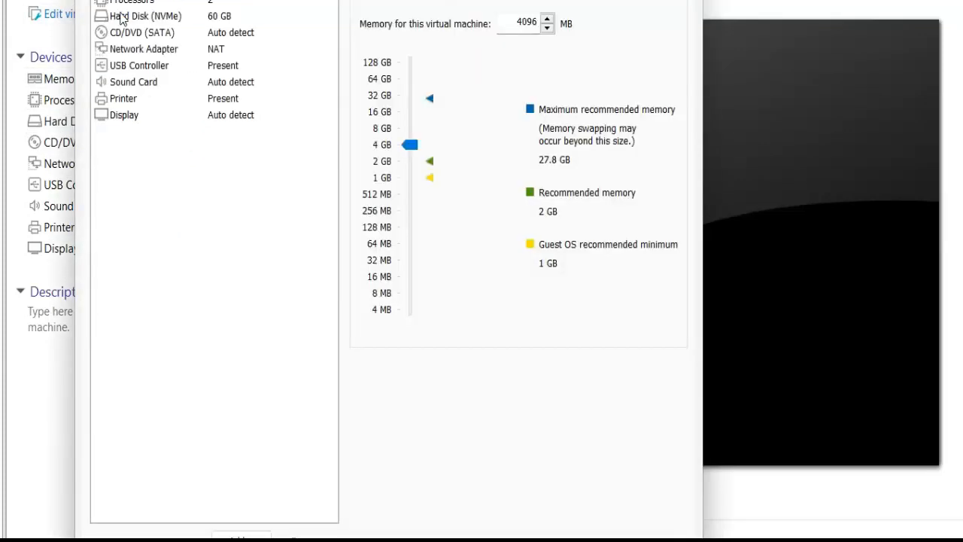
pyautogui.click(152, 35)
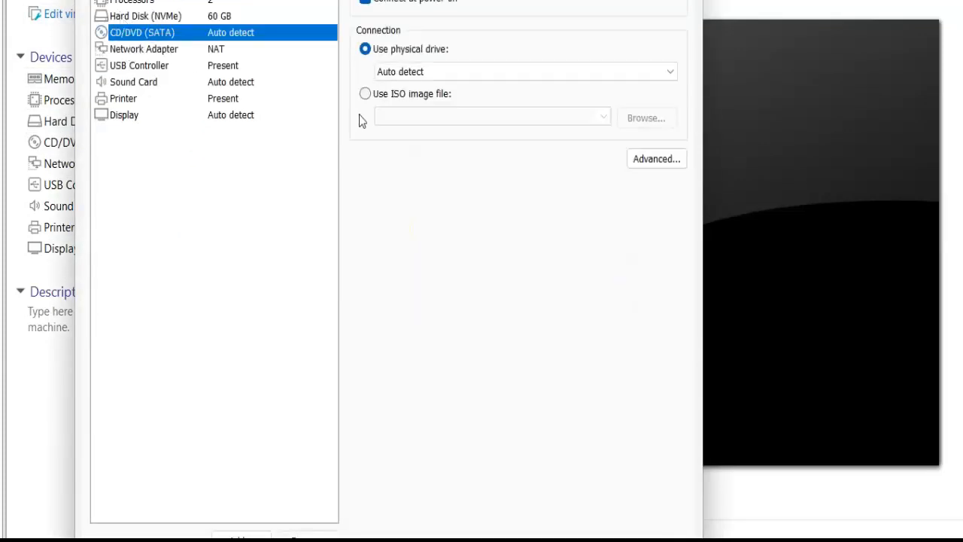
pyautogui.click(386, 95)
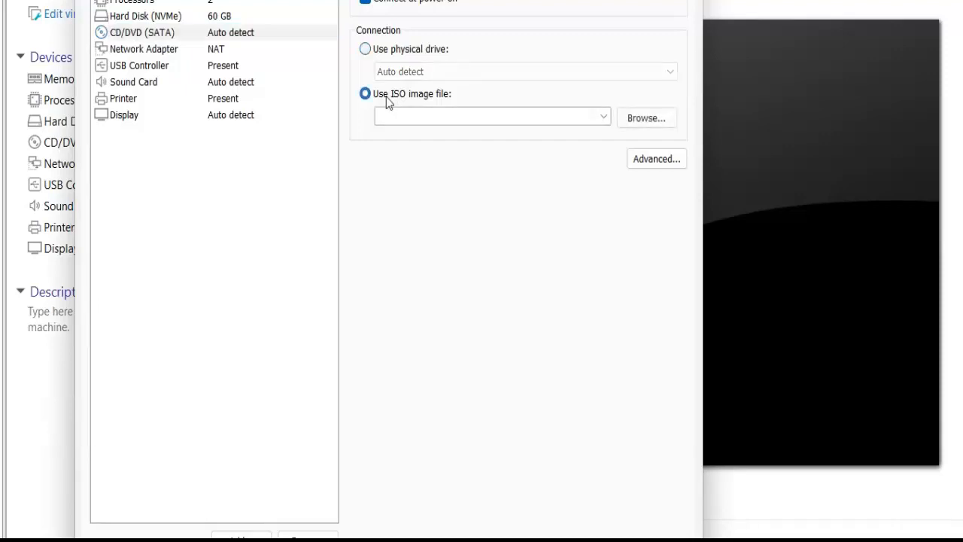
pyautogui.click(634, 123)
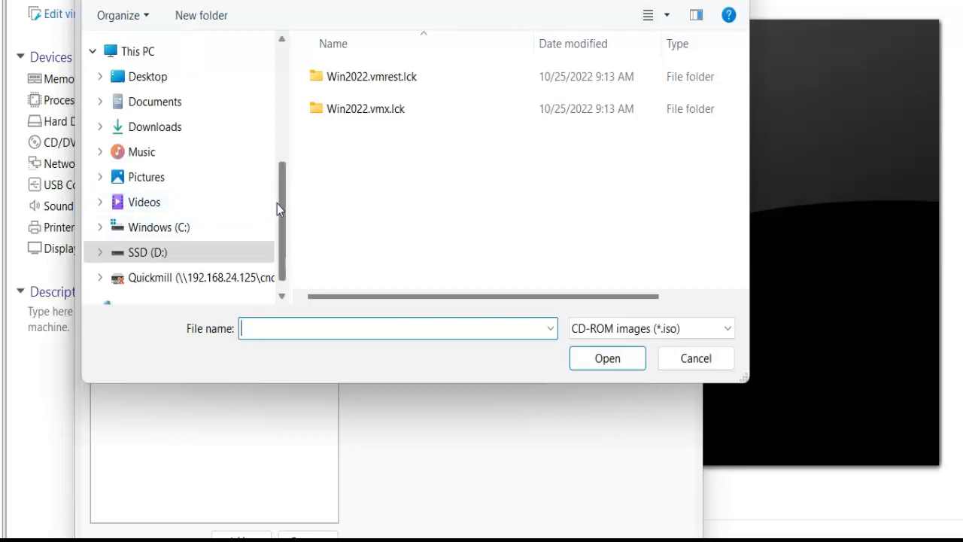
pyautogui.moveTo(284, 218); pyautogui.dragTo(284, 204)
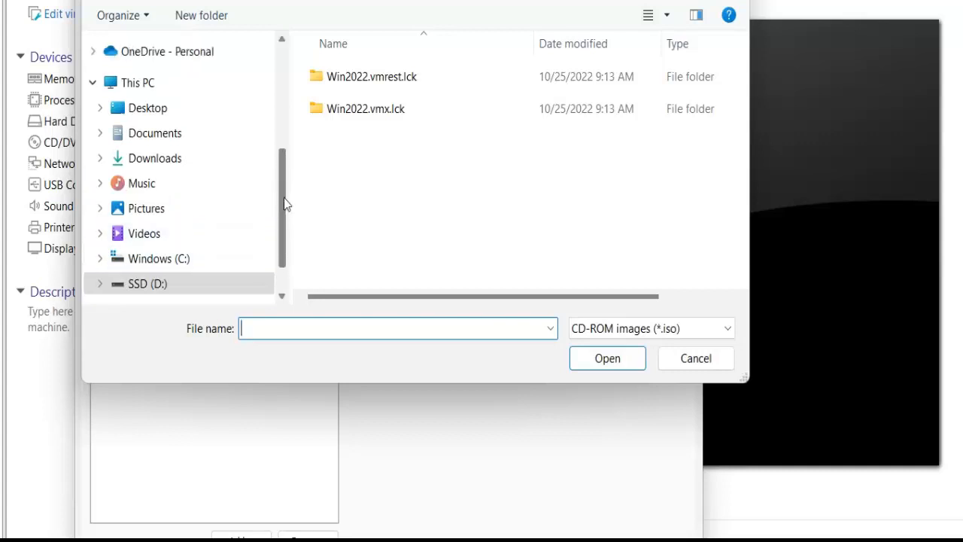
pyautogui.click(166, 157)
pyautogui.doubleClick(334, 101)
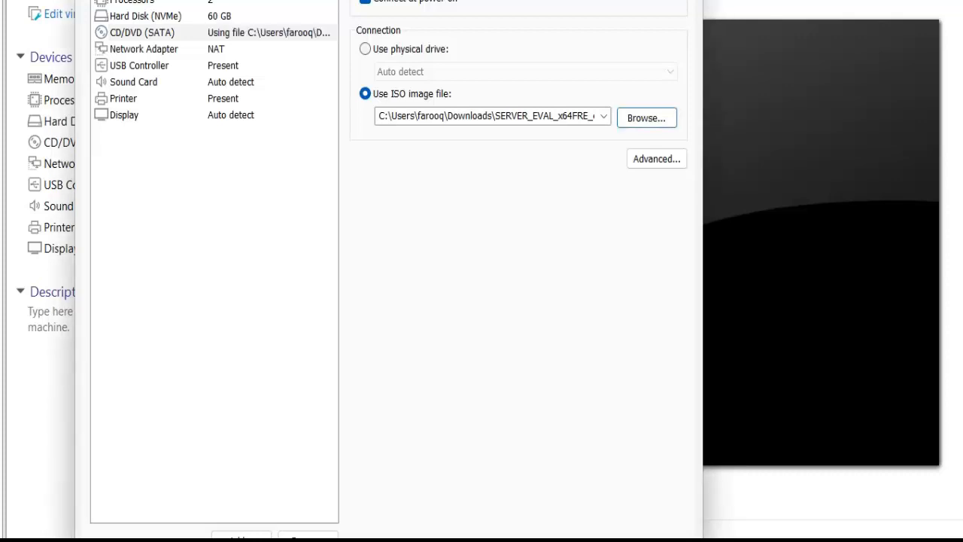
pyautogui.click(525, 540)
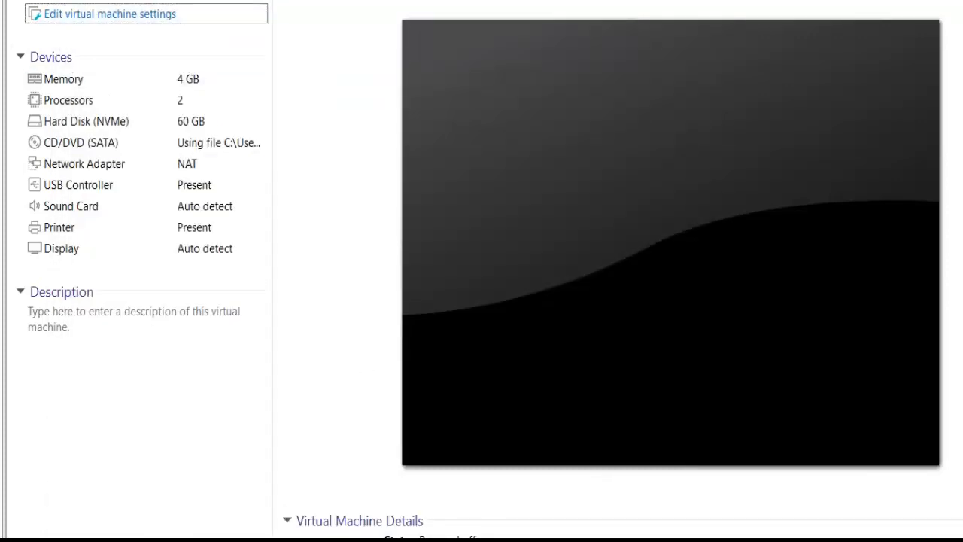
# Power on the virtual machine and start the server installation with English (United States) language and format and the US keyboard.
pyautogui.click(111, 1)
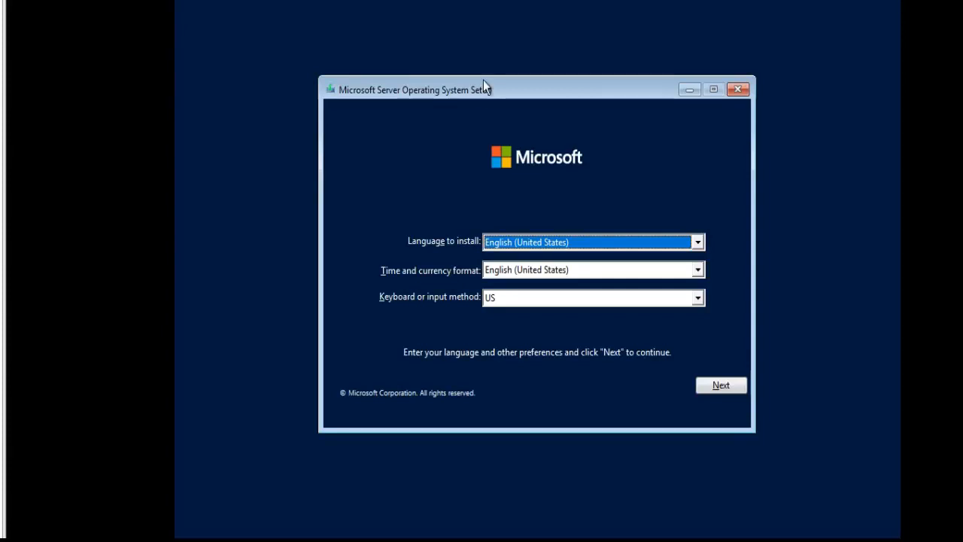
pyautogui.click(589, 243)
pyautogui.click(588, 243)
pyautogui.click(720, 389)
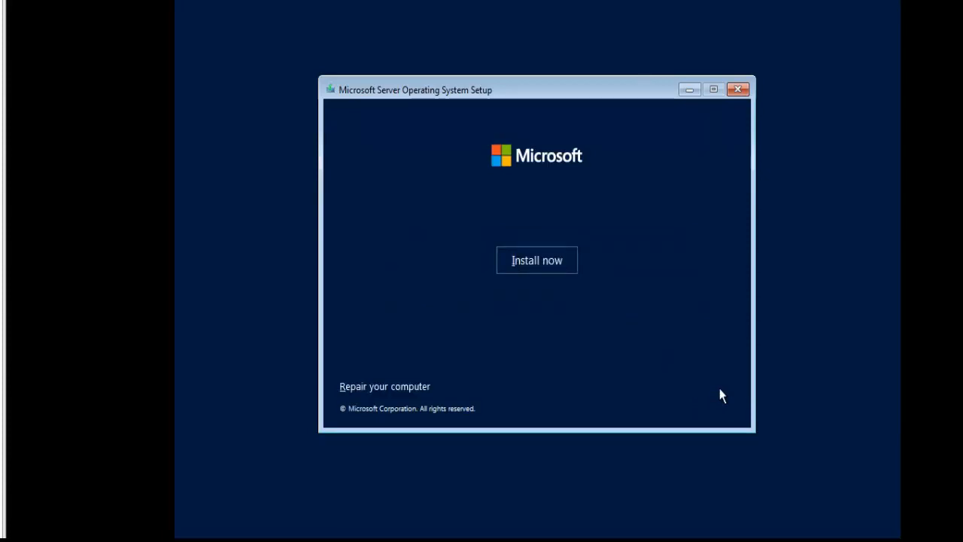
pyautogui.click(540, 265)
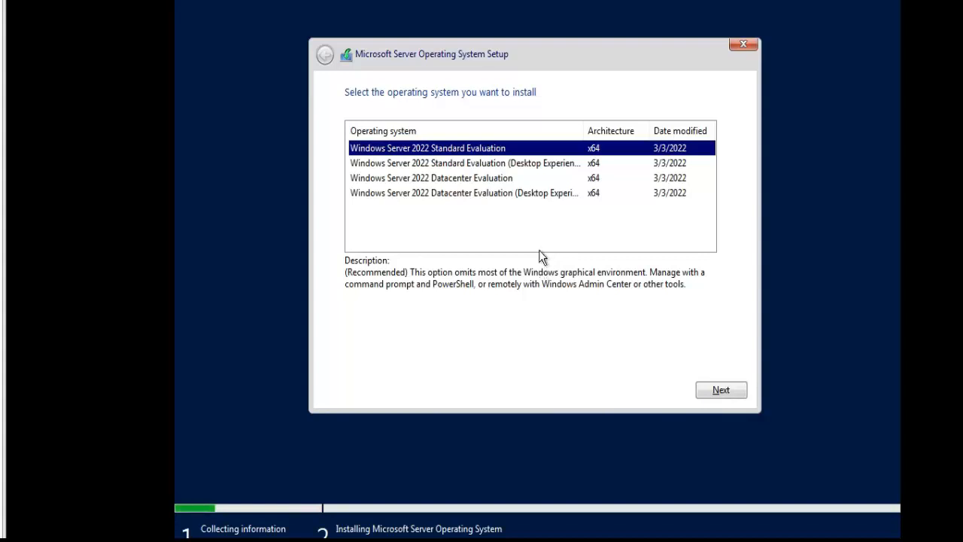
# Choose Windows Server 2022 Datacenter Evaluation (Desktop Experience) as the operating system to install.
pyautogui.moveTo(589, 129); pyautogui.dragTo(646, 131)
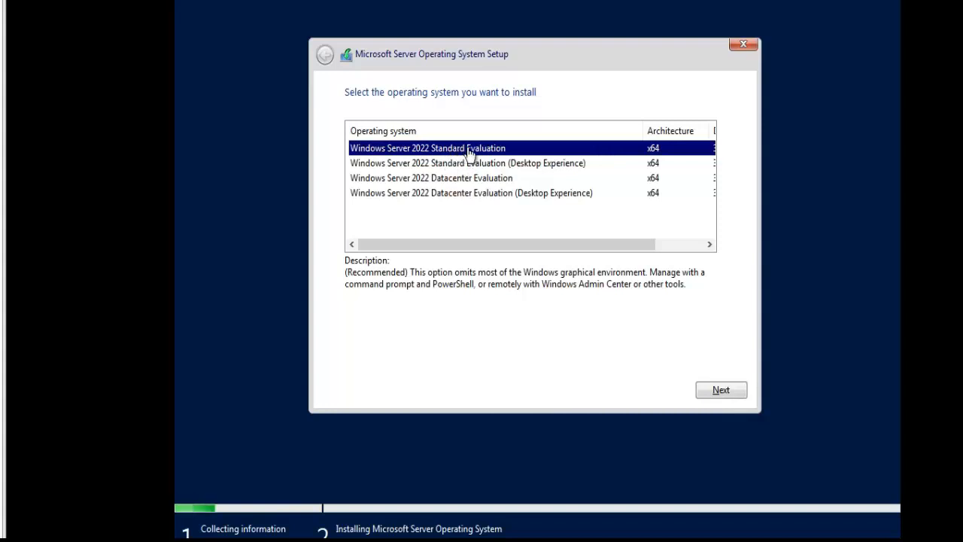
pyautogui.click(480, 194)
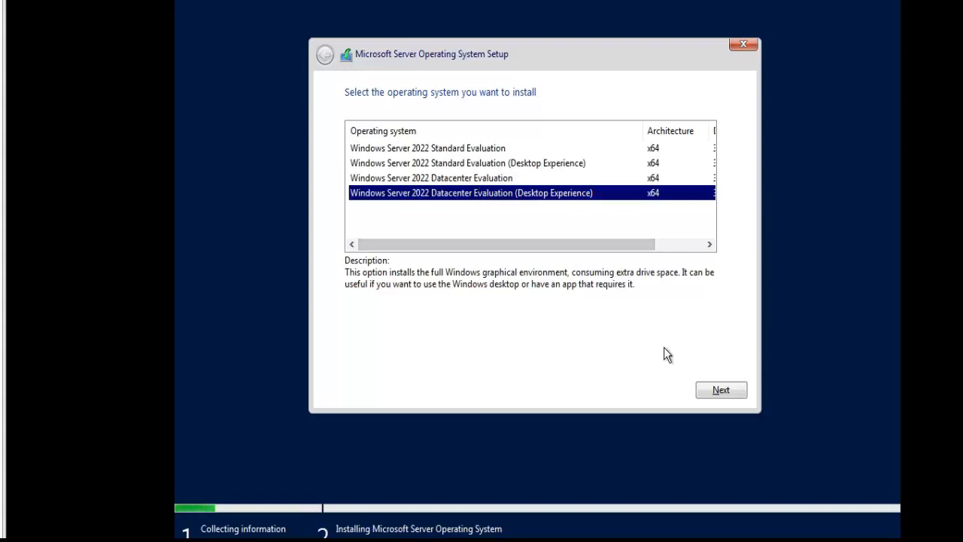
pyautogui.click(709, 387)
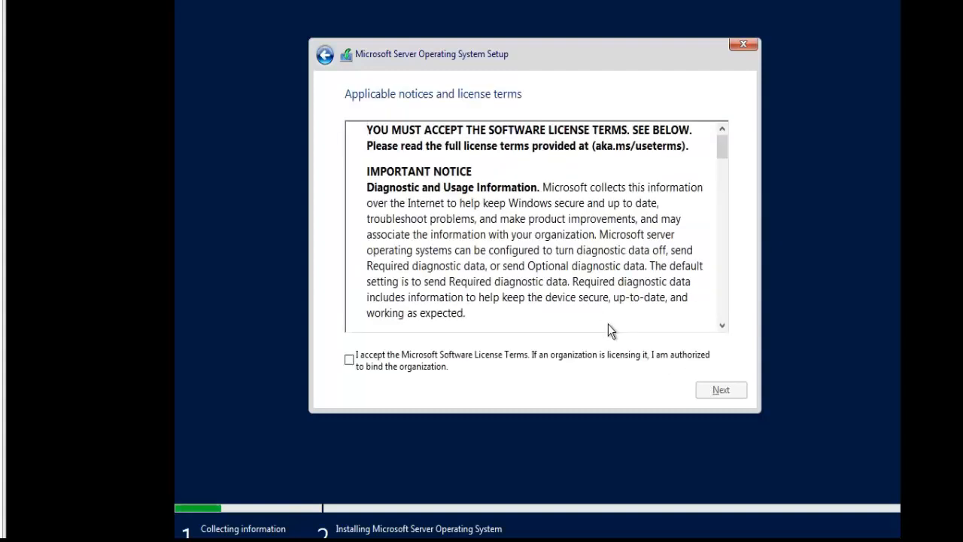
# Accept the license terms and start a custom installation on the unallocated space of Drive 0.
pyautogui.click(350, 361)
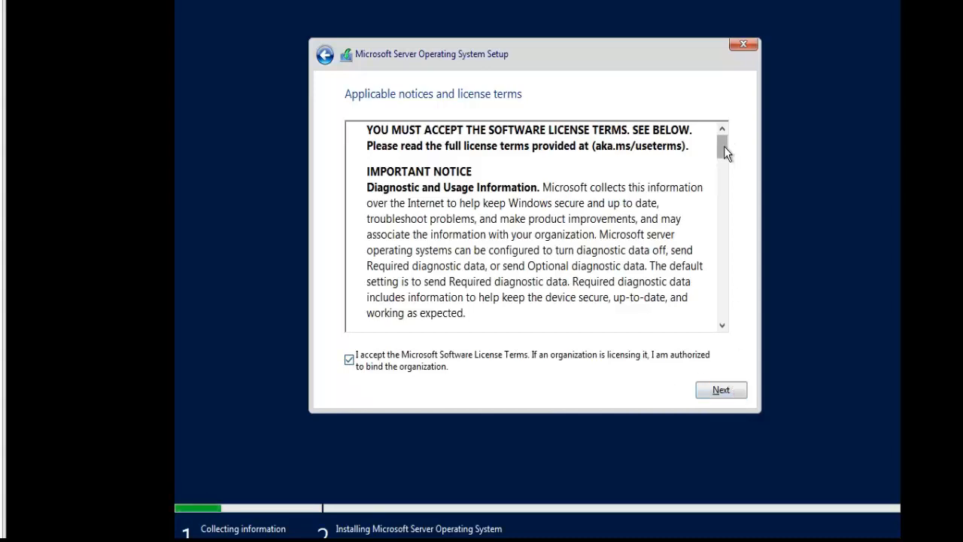
pyautogui.moveTo(724, 146); pyautogui.dragTo(715, 336)
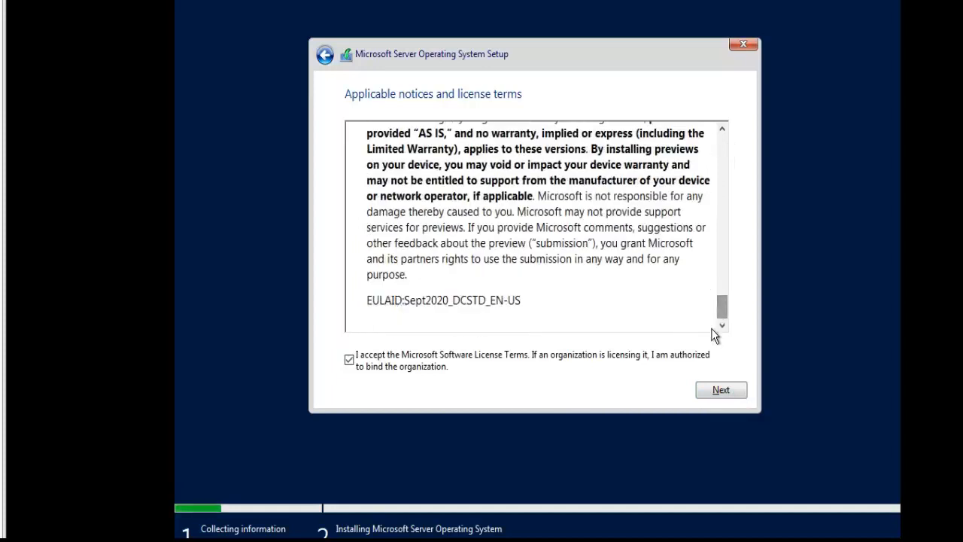
pyautogui.click(721, 391)
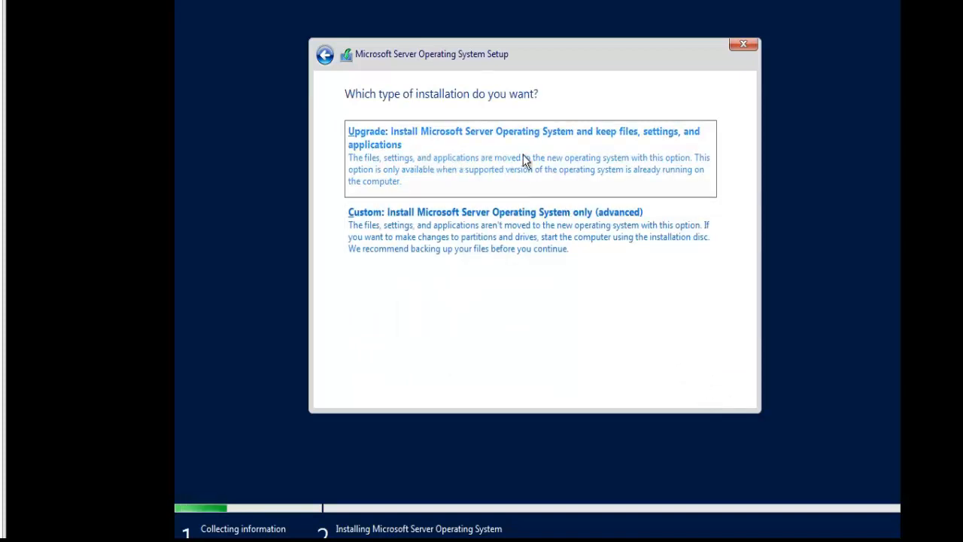
pyautogui.click(515, 237)
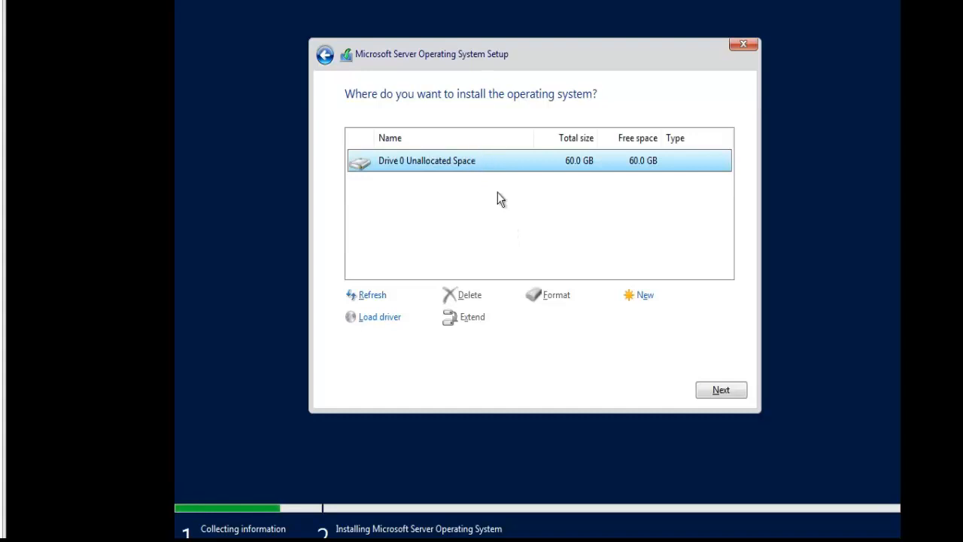
pyautogui.click(719, 390)
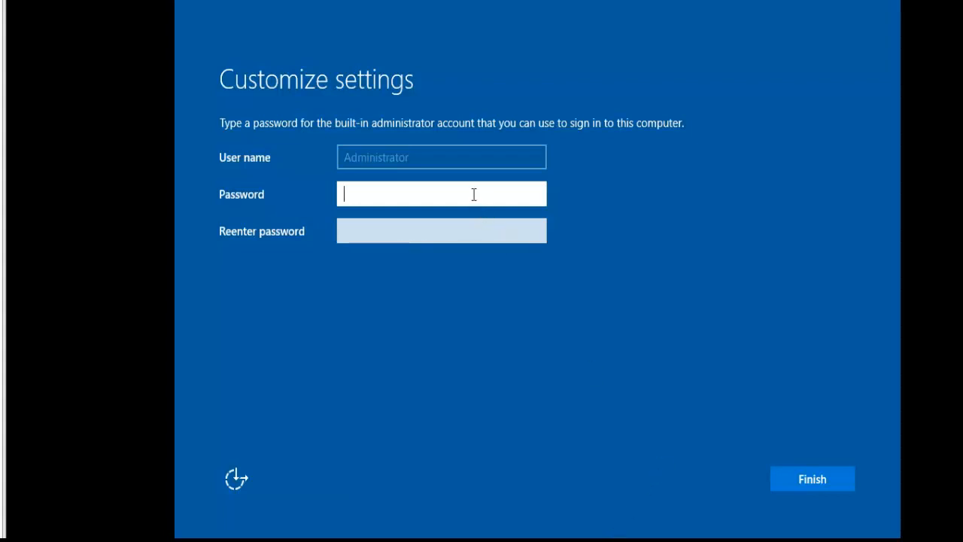
# Set and confirm the password for the built-in Administrator account, completing the initial settings.
pyautogui.press('capslock')
pyautogui.write('•')
pyautogui.press('capslock')
pyautogui.write('•••••••••••')
pyautogui.press('Tab')
pyautogui.press('capslock')
pyautogui.write('•')
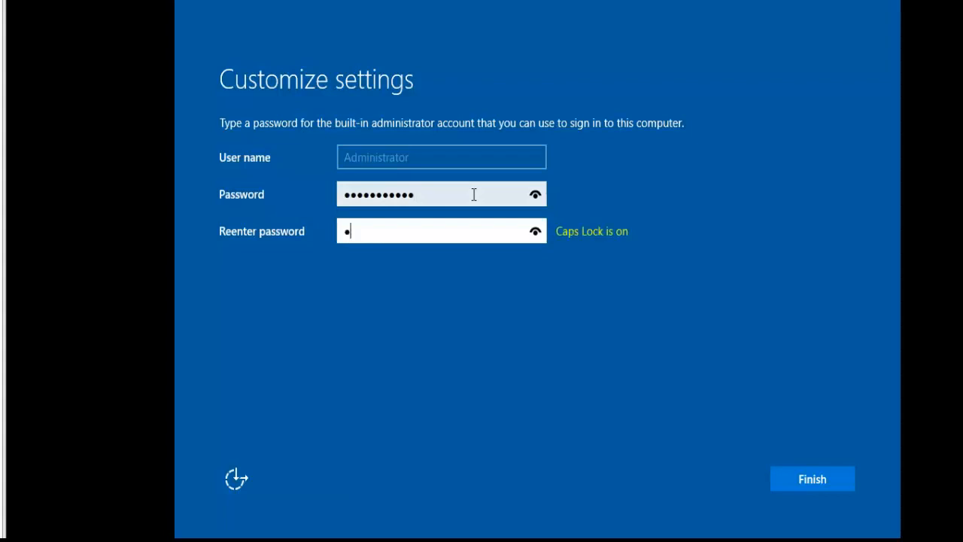
pyautogui.press('capslock')
pyautogui.write('•••••••••••')
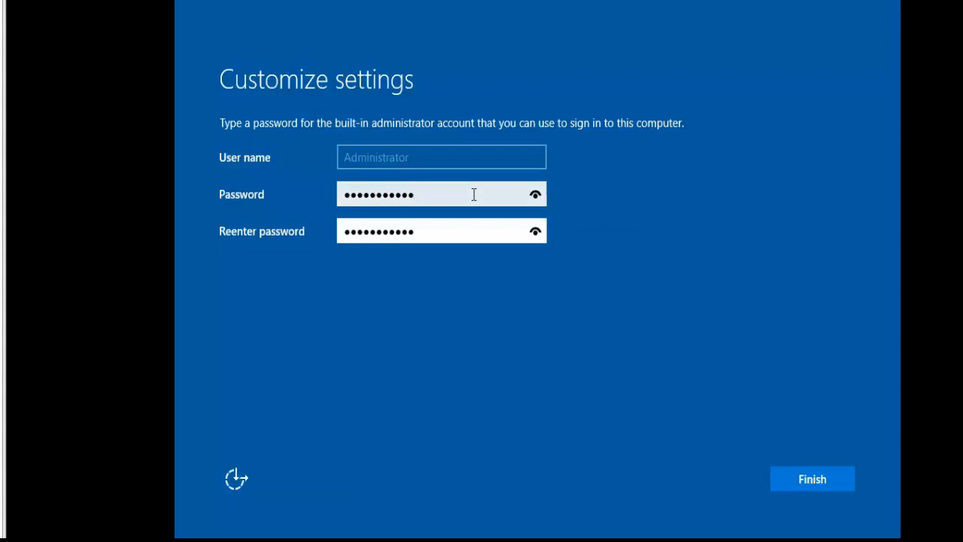
pyautogui.click(811, 478)
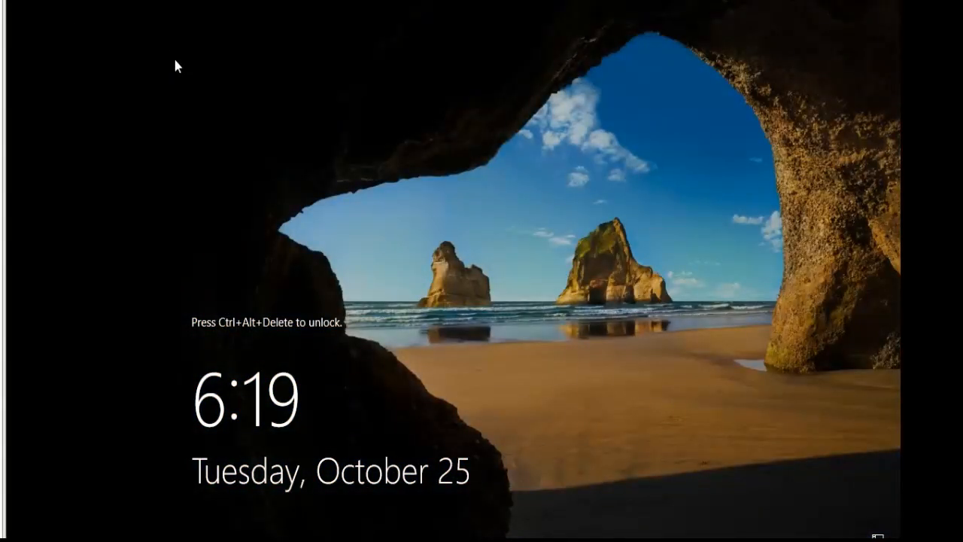
# Send the unlock key combination to the virtual machine and sign in as Administrator with the account password.
pyautogui.rightClick(229, 1)
pyautogui.rightClick(247, 2)
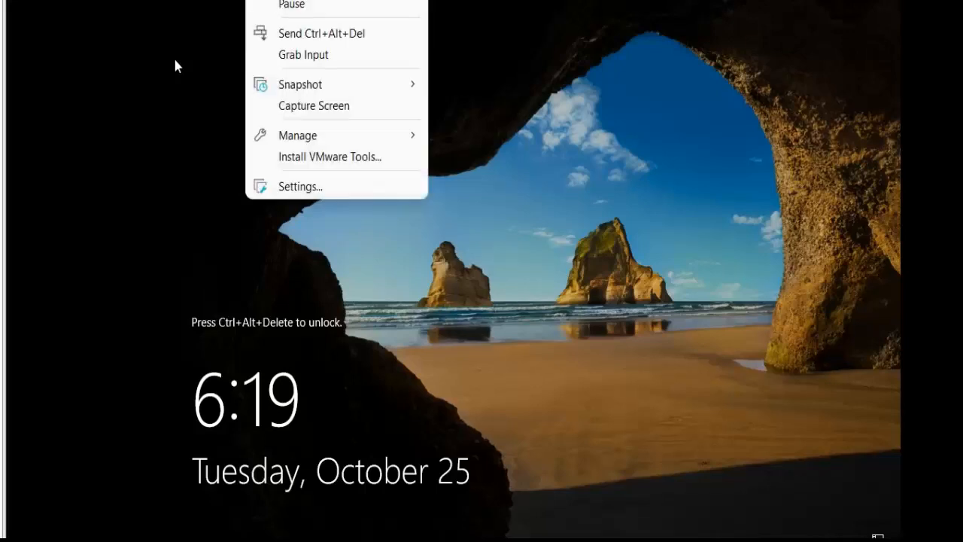
pyautogui.click(291, 33)
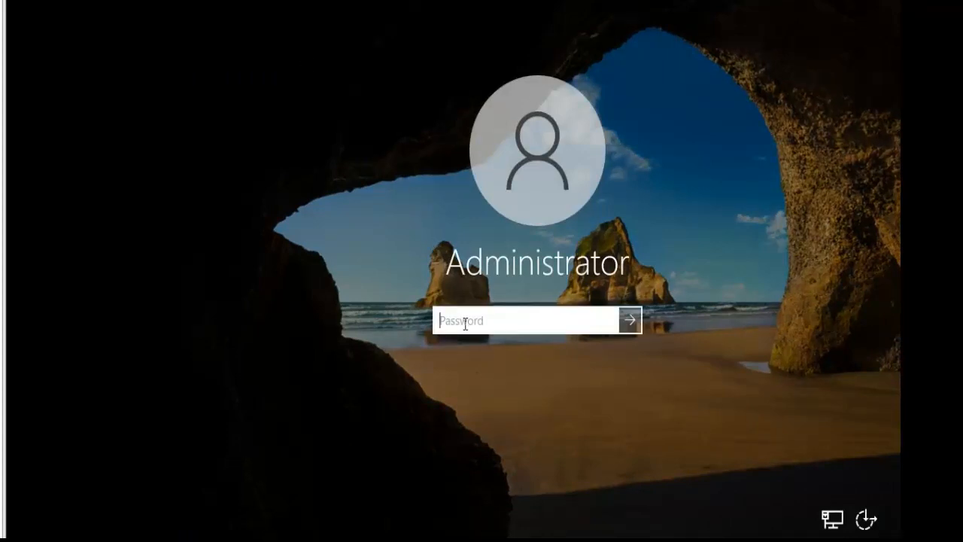
pyautogui.write('••••••••••••••••')
pyautogui.press('Return')
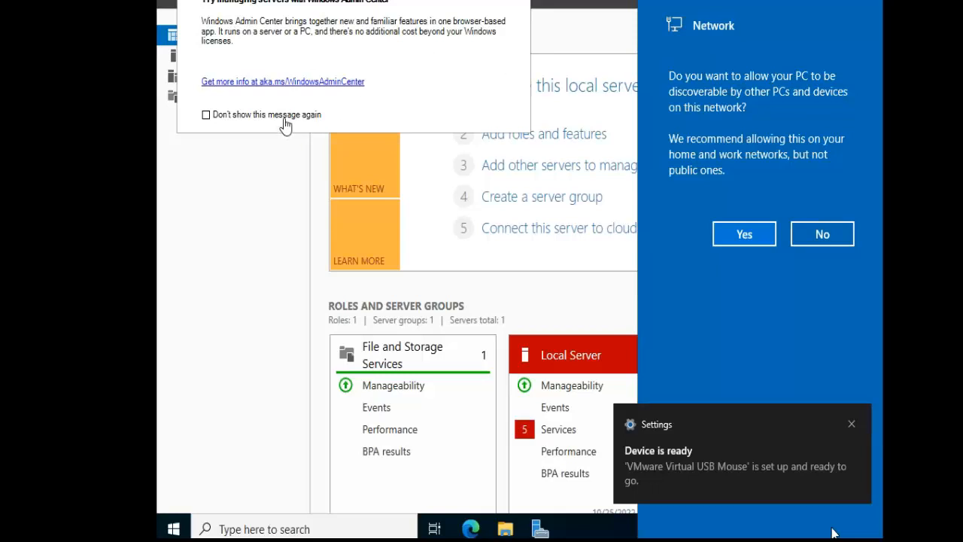
# Dismiss the Windows Admin Center message in Server Manager and keep it from being shown again.
pyautogui.click(207, 118)
pyautogui.click(206, 116)
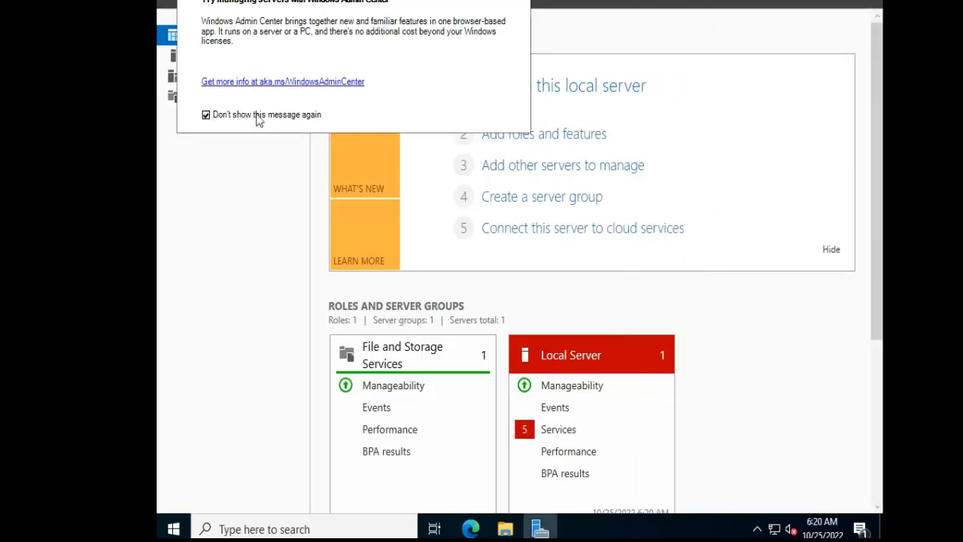
pyautogui.click(519, 1)
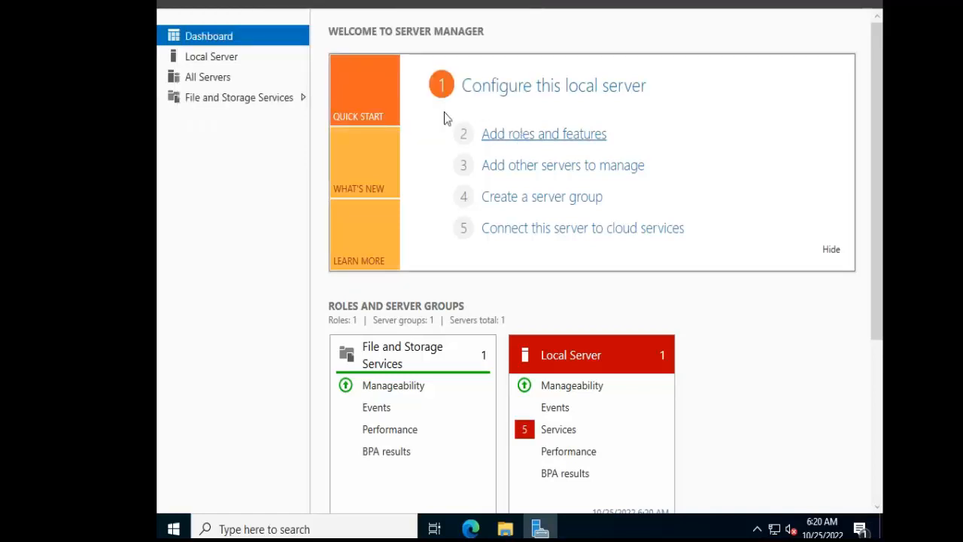
# Turn off IE Enhanced Security Configuration for Administrators in the local server's properties.
pyautogui.click(200, 56)
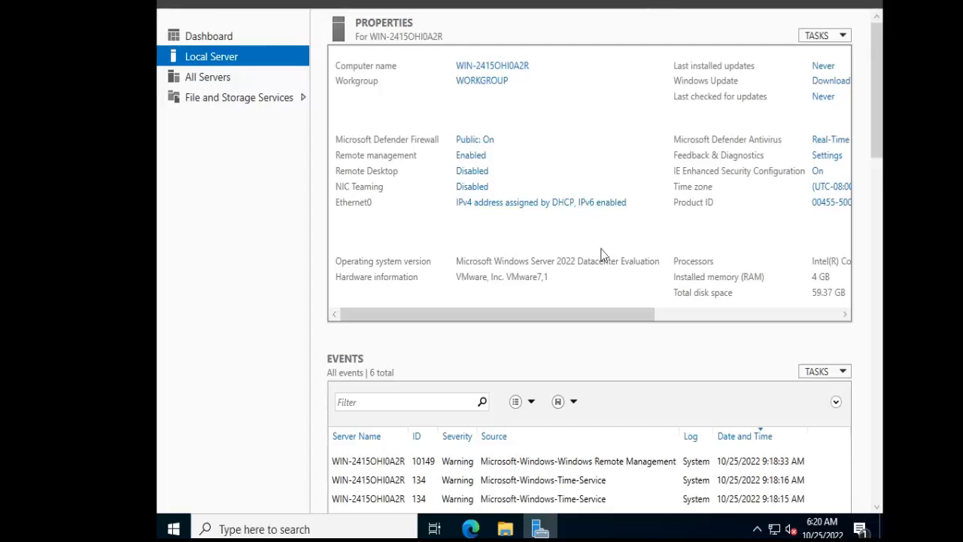
pyautogui.click(819, 172)
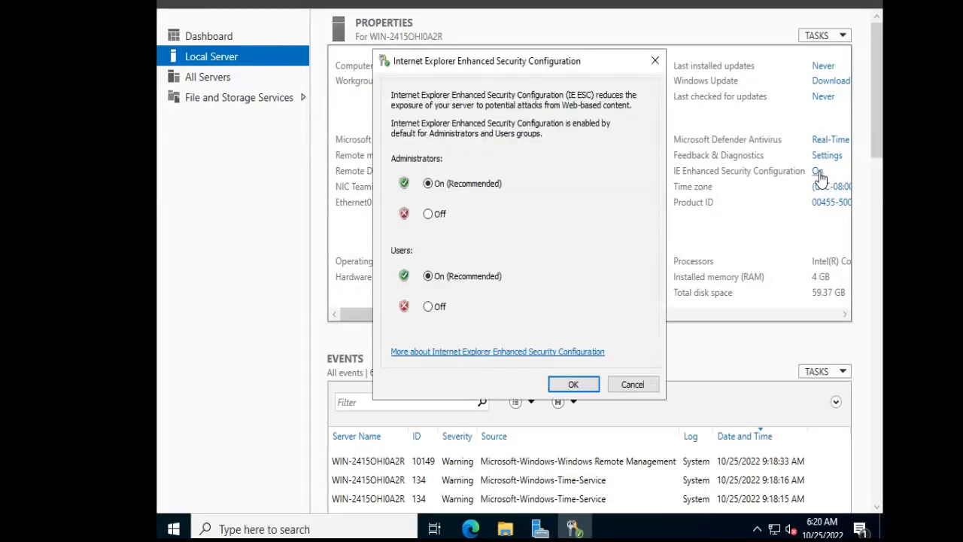
pyautogui.click(436, 215)
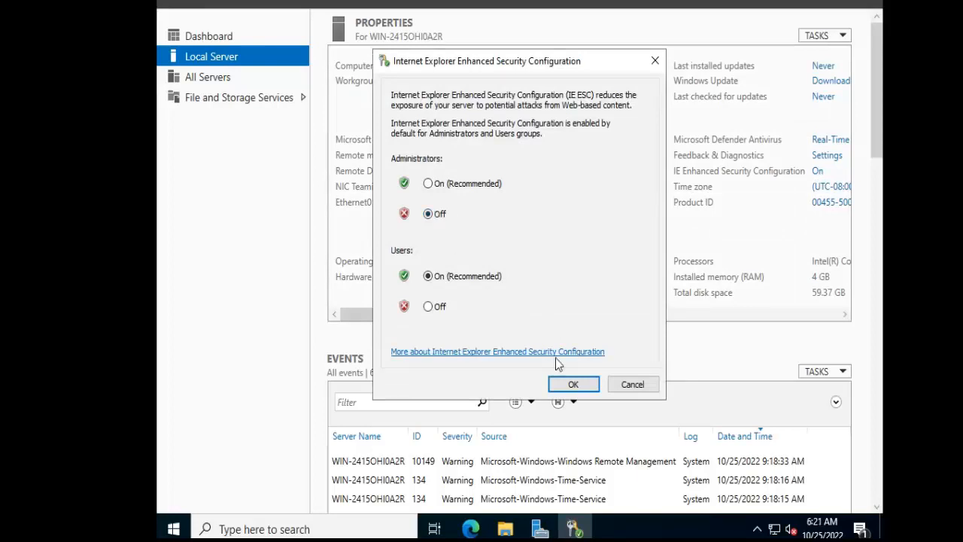
pyautogui.click(565, 384)
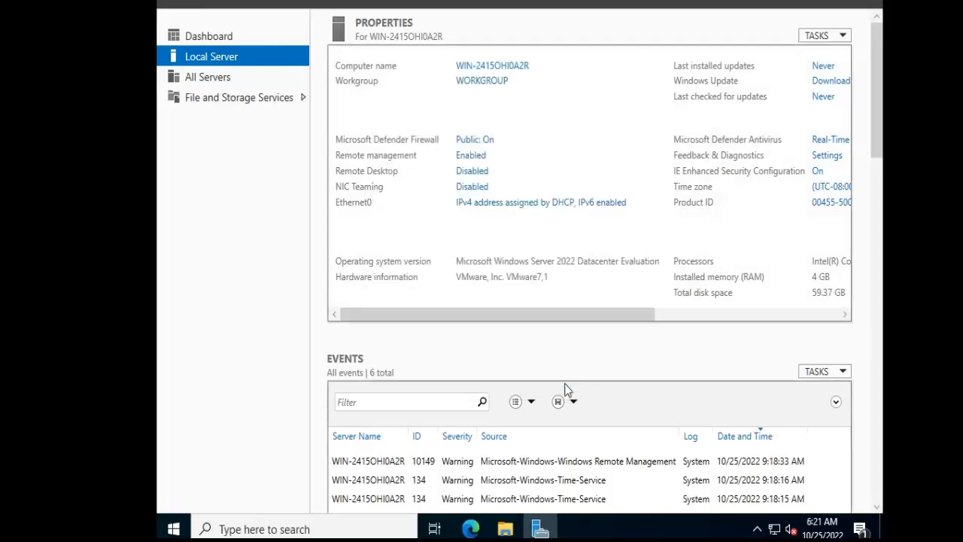
# Set the local server's time zone to (UTC-05:00) Eastern Time (US & Canada).
pyautogui.click(833, 189)
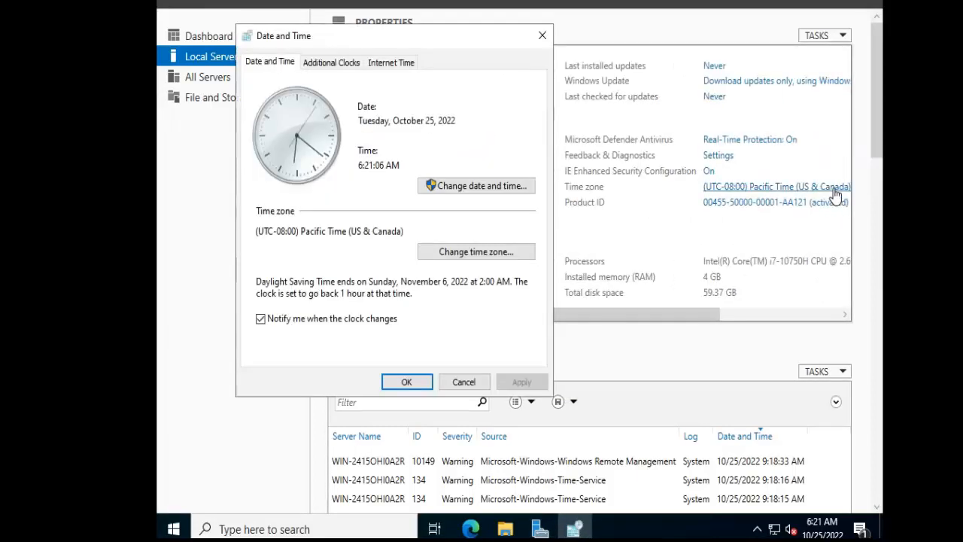
pyautogui.click(485, 253)
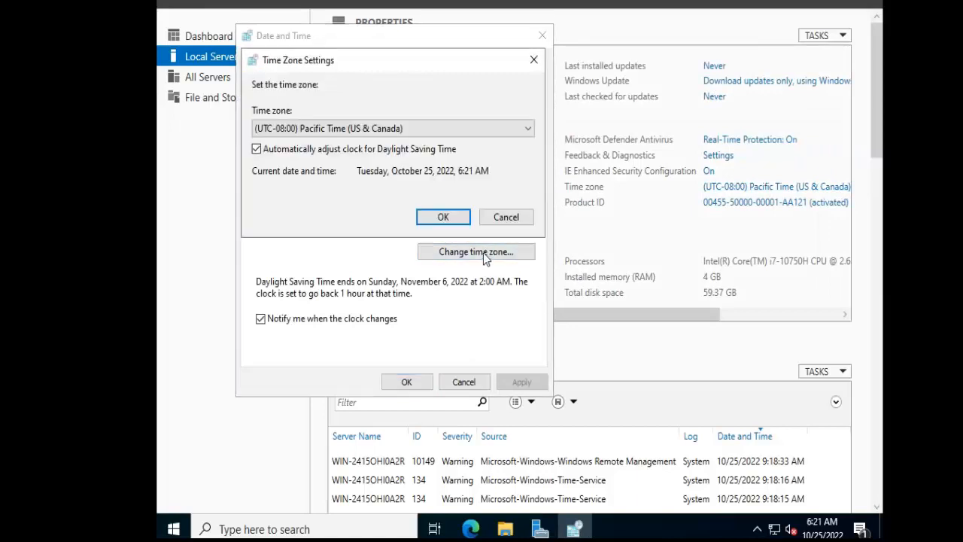
pyautogui.click(493, 128)
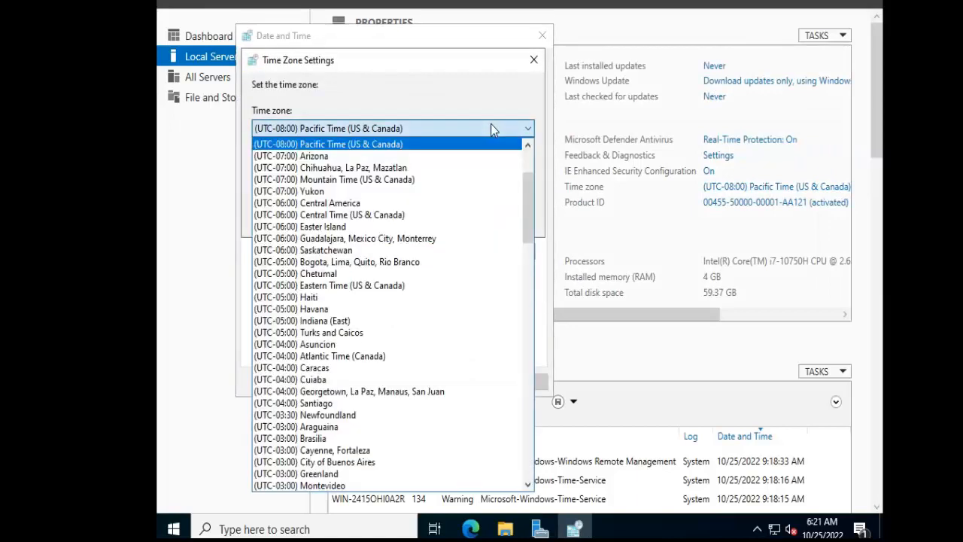
pyautogui.click(377, 286)
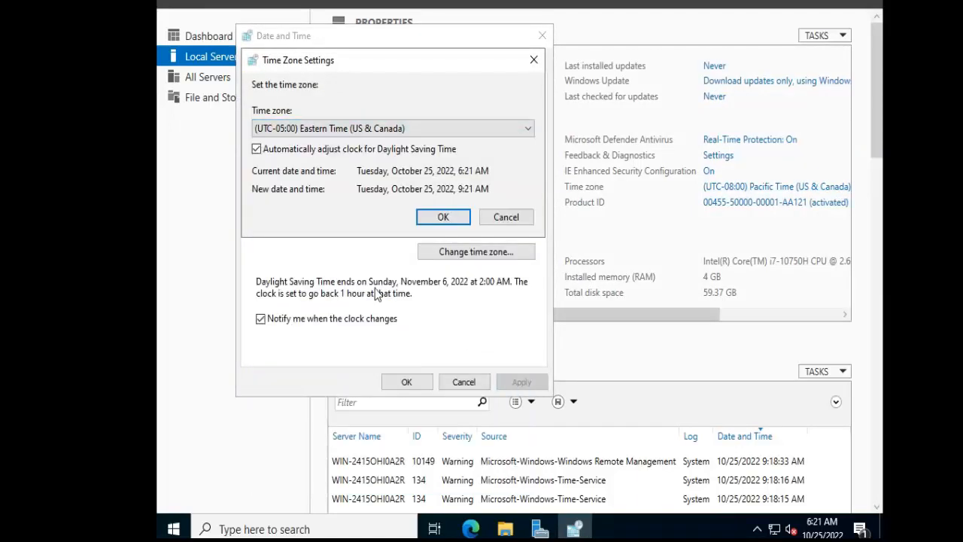
pyautogui.click(444, 216)
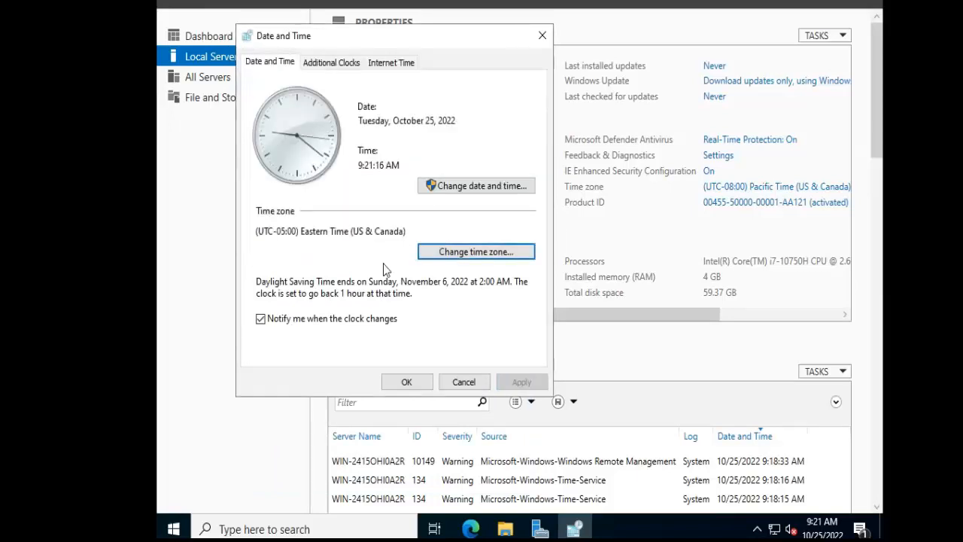
# Confirm the date and time settings, and allow Remote Desktop connections to the local server without requiring Network Level Authentication.
pyautogui.click(407, 383)
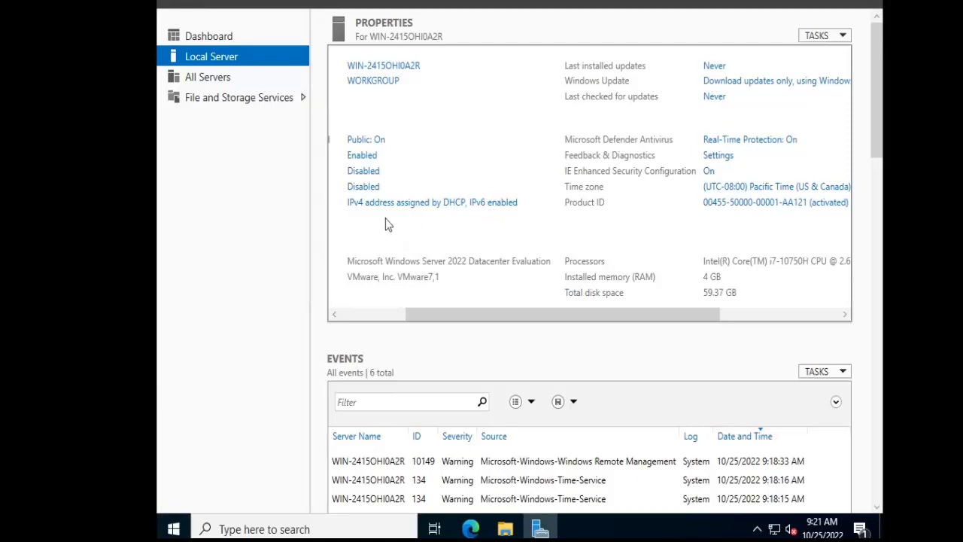
pyautogui.moveTo(419, 315); pyautogui.dragTo(328, 326)
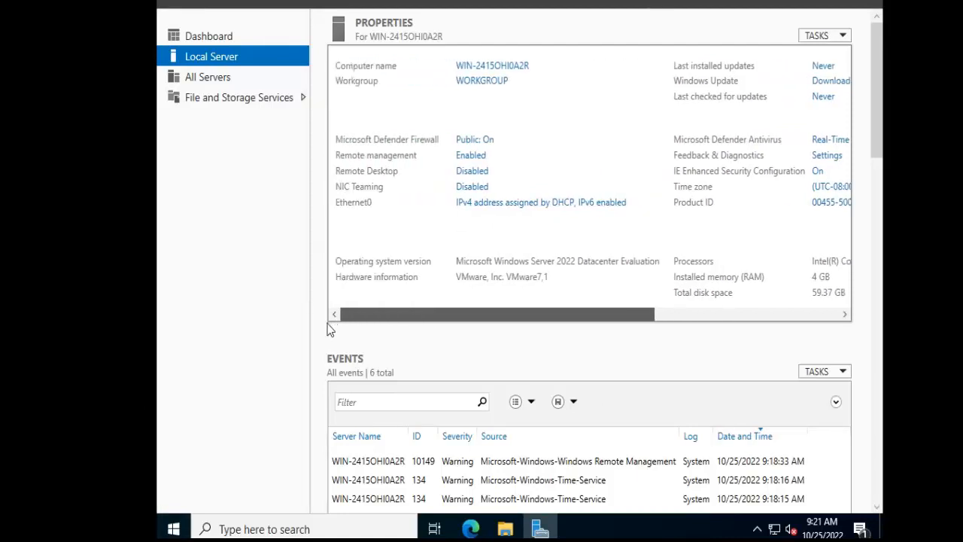
pyautogui.click(467, 176)
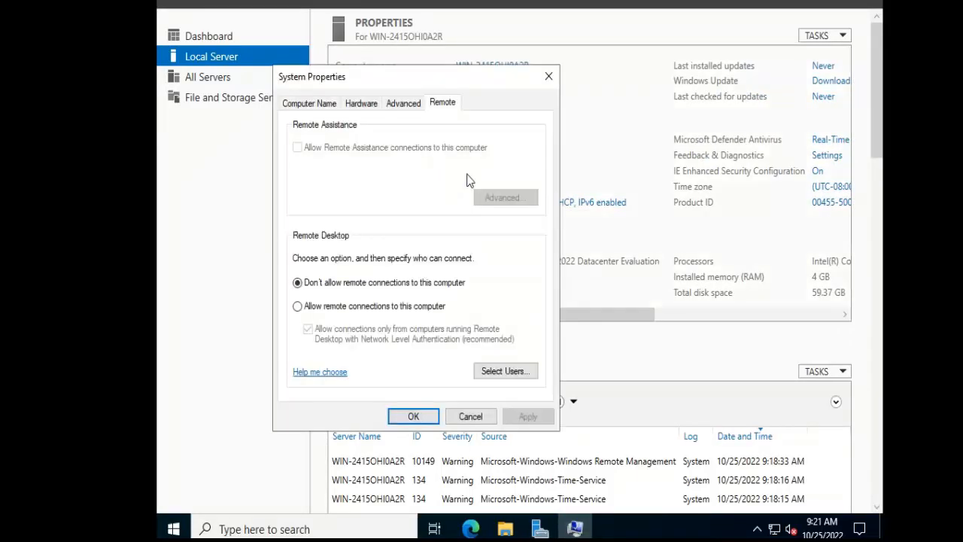
pyautogui.click(320, 310)
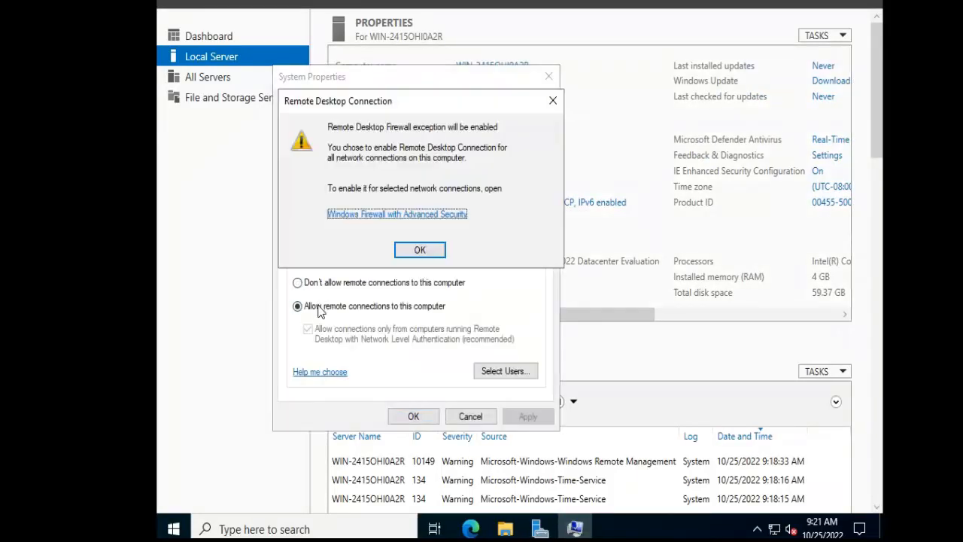
pyautogui.click(425, 256)
pyautogui.click(309, 330)
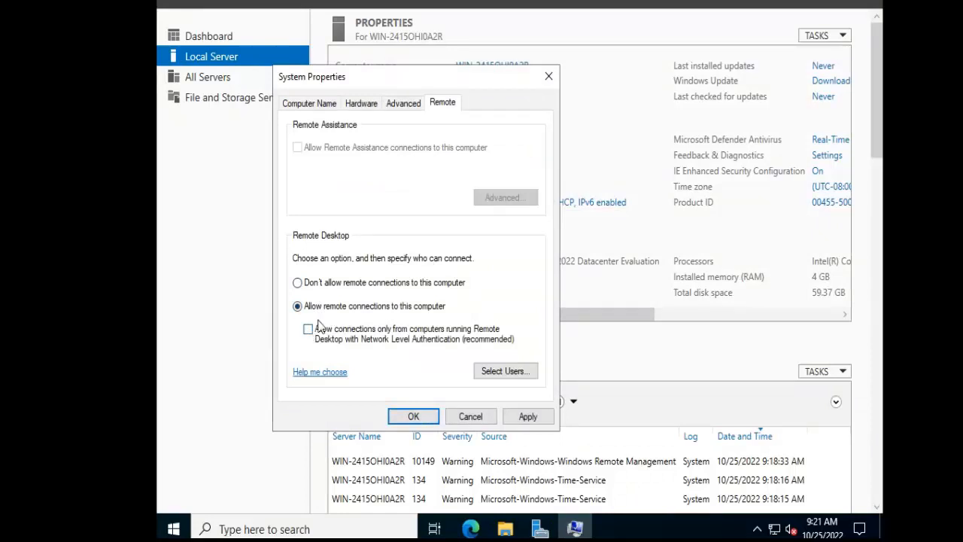
pyautogui.click(529, 417)
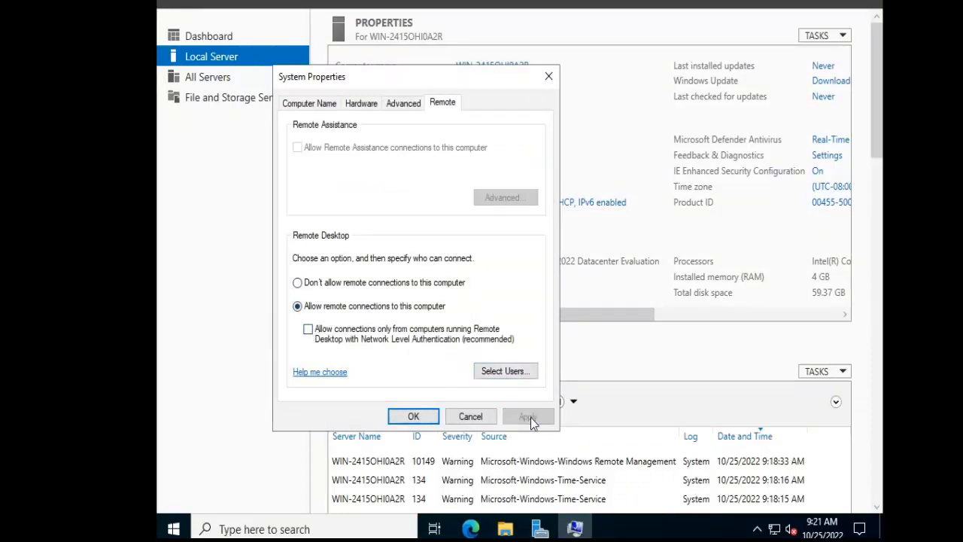
pyautogui.click(425, 417)
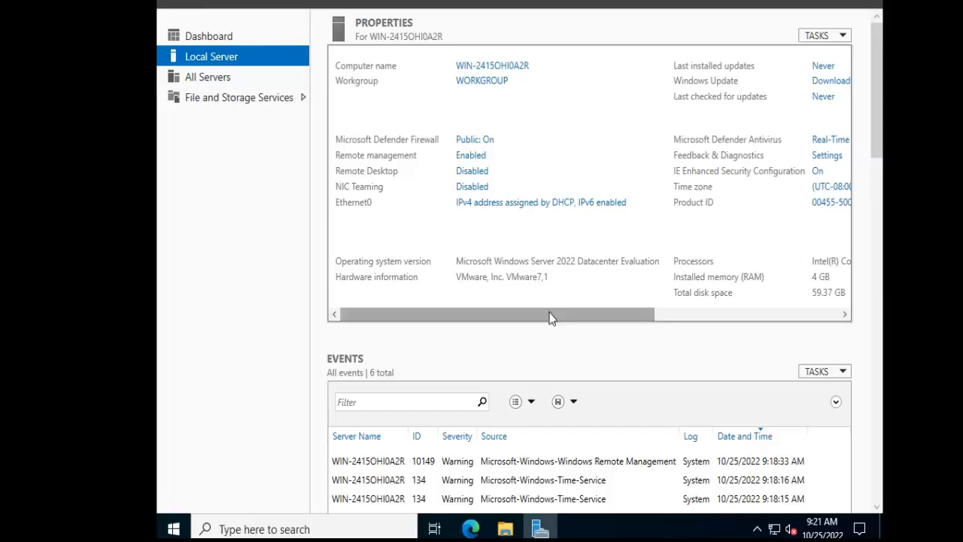
pyautogui.moveTo(550, 318); pyautogui.dragTo(519, 331)
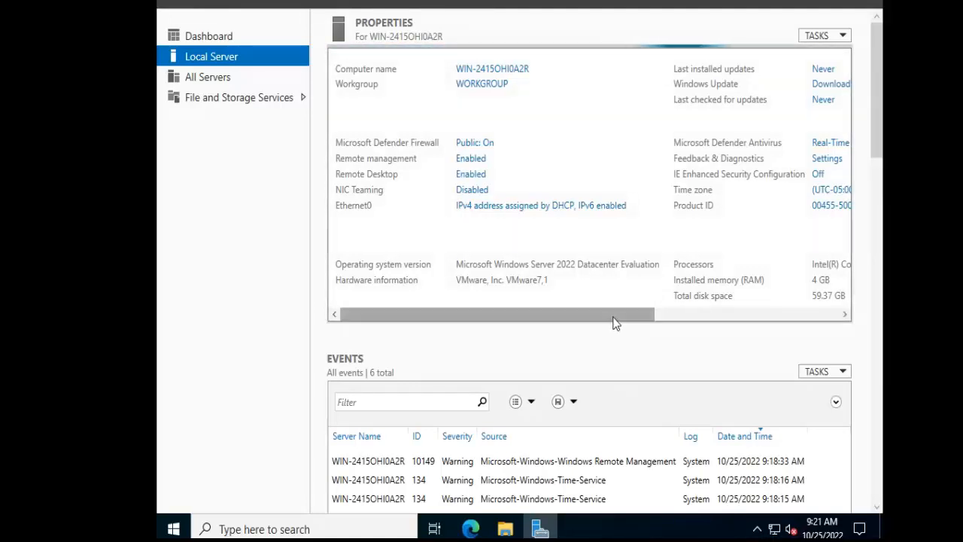
pyautogui.moveTo(613, 322); pyautogui.dragTo(729, 327)
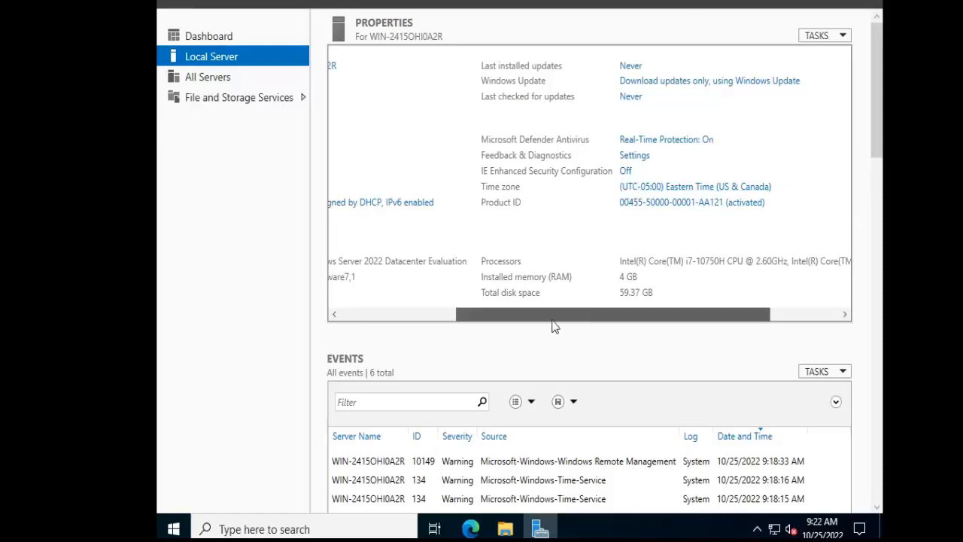
pyautogui.moveTo(552, 322); pyautogui.dragTo(389, 327)
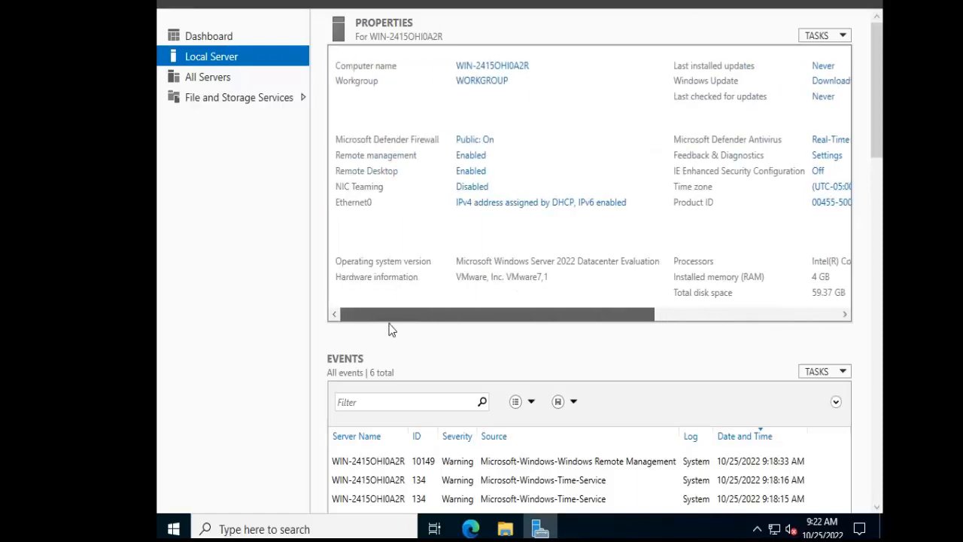
# Open the Windows Update settings and check for updates to download and install them.
pyautogui.click(173, 527)
pyautogui.click(173, 527)
pyautogui.write('win')
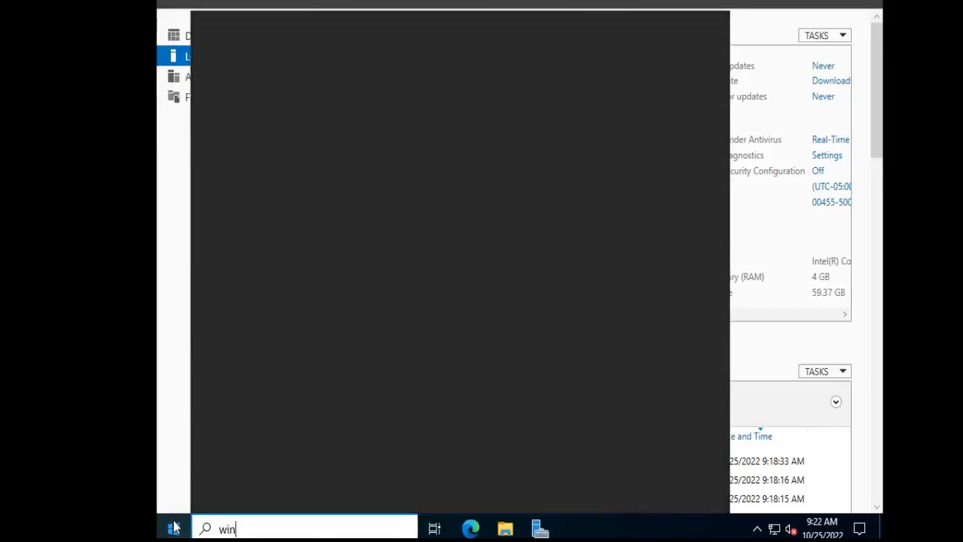
pyautogui.press('BackSpace')
pyautogui.press('BackSpace')
pyautogui.press('BackSpace')
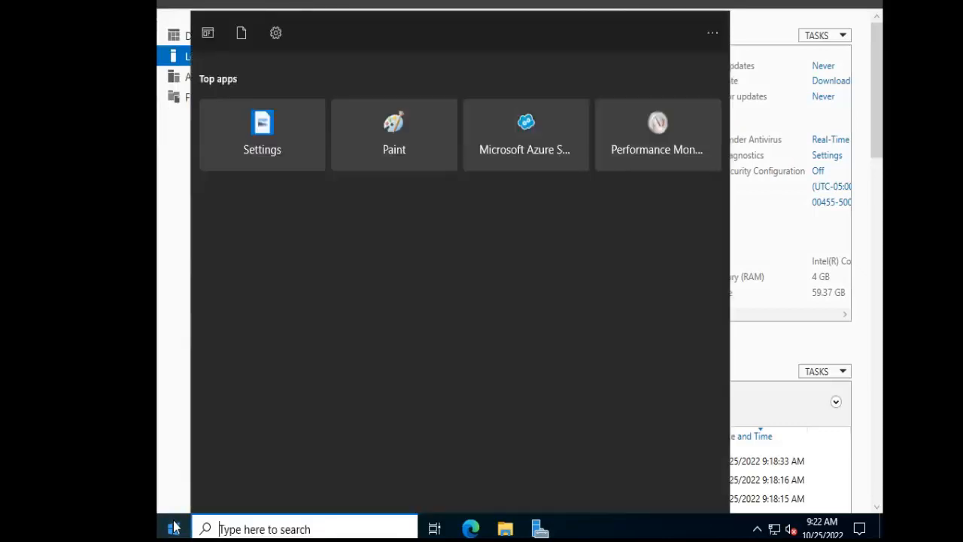
pyautogui.write('windows upd')
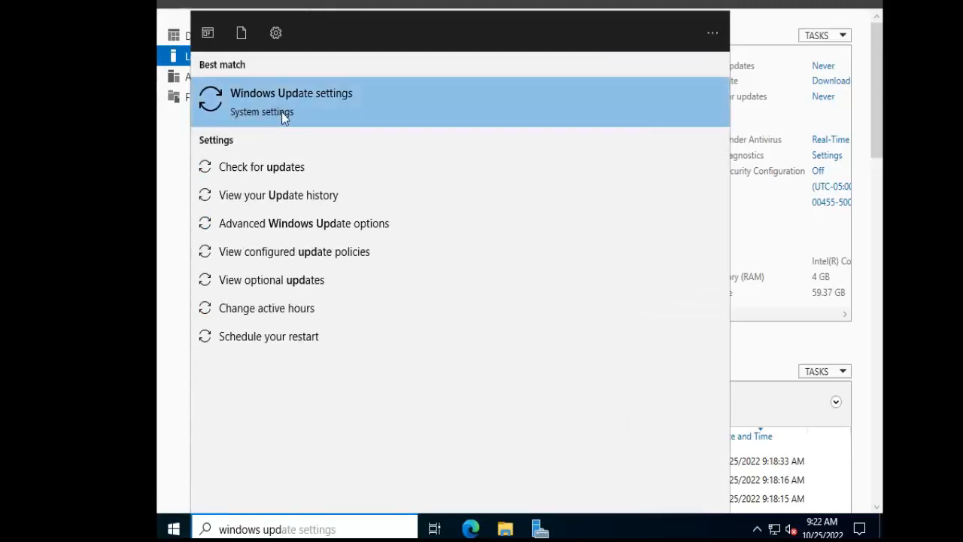
pyautogui.click(280, 164)
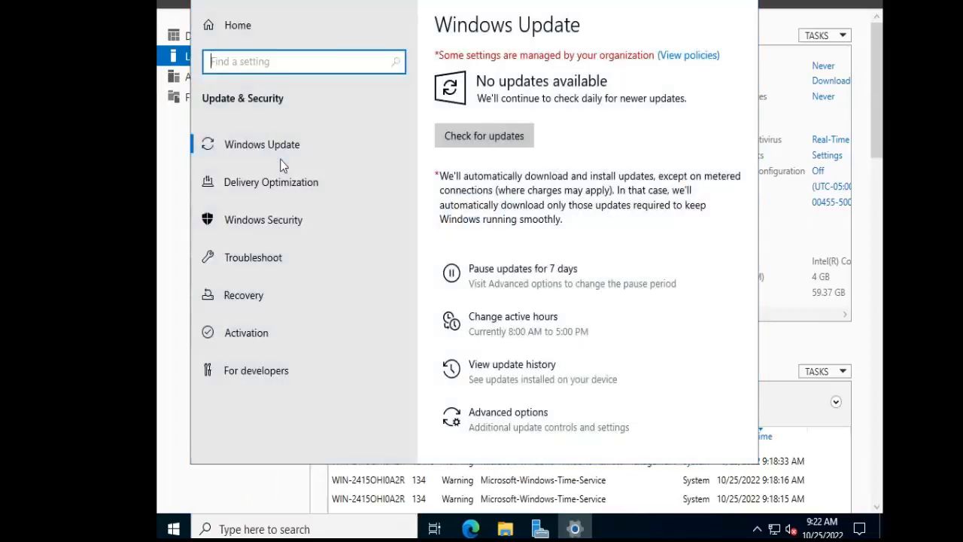
pyautogui.click(510, 143)
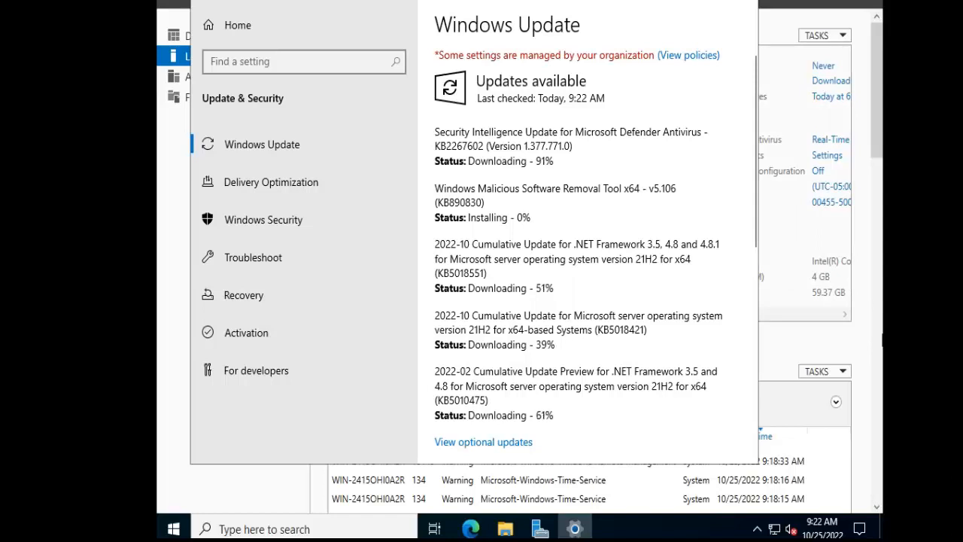
# Restart the server to finish installing the updates and sign back in with the Administrator account password.
pyautogui.moveTo(574, 529)
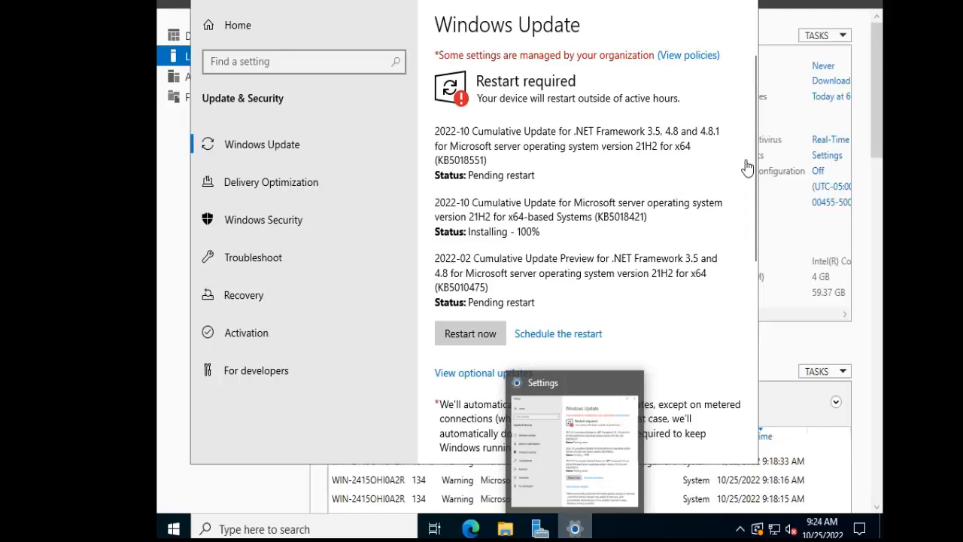
pyautogui.click(481, 332)
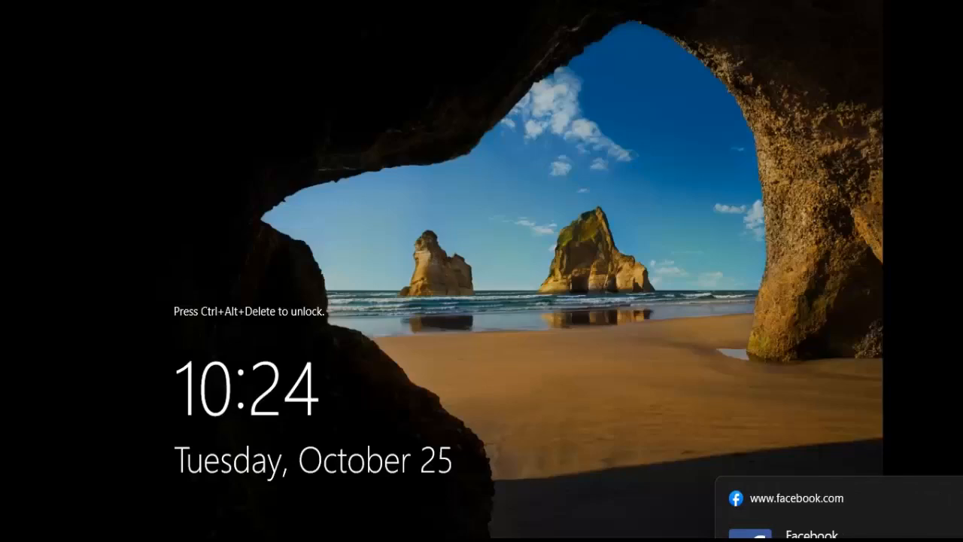
pyautogui.click(240, 1)
pyautogui.click(283, 22)
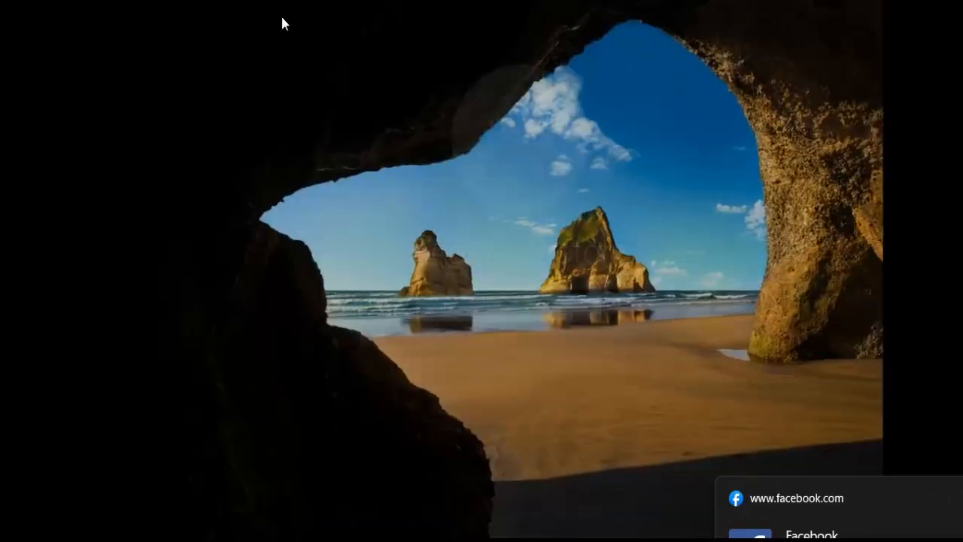
pyautogui.write('************')
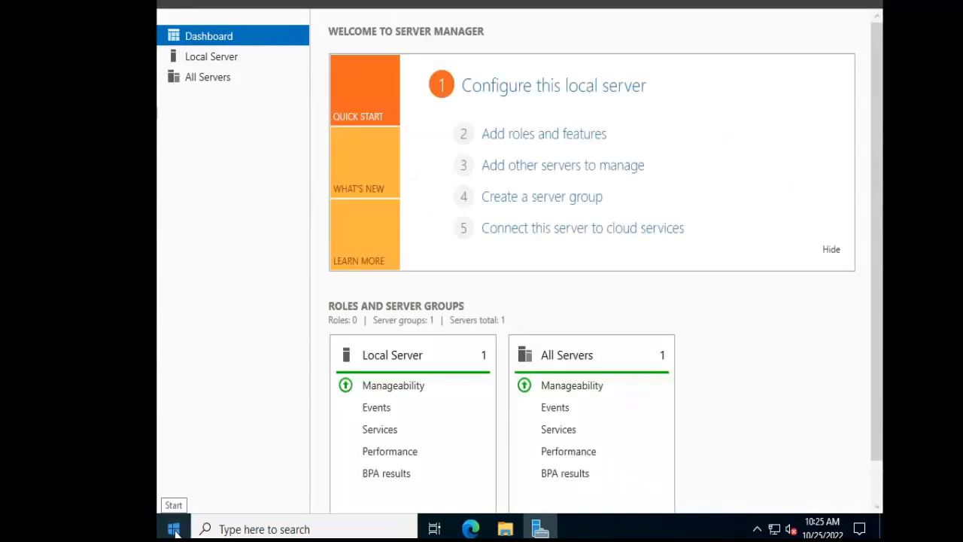
# Check for Windows updates again after the restart, and close the update settings and Server Manager.
pyautogui.click(174, 530)
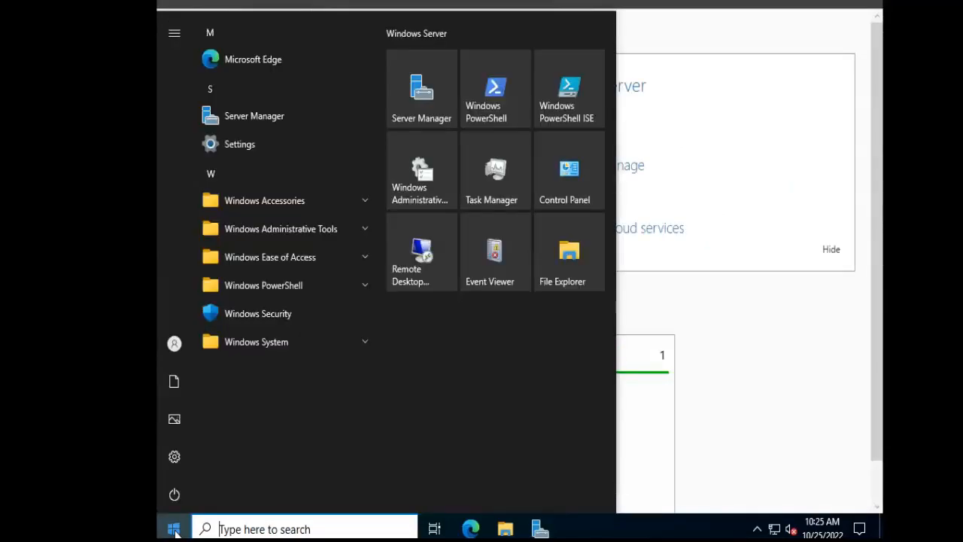
pyautogui.write('update')
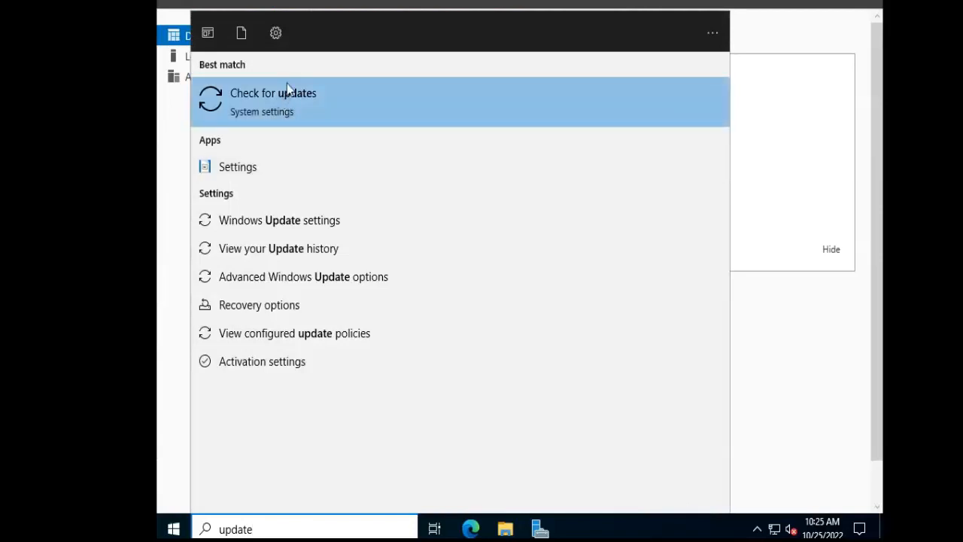
pyautogui.click(291, 90)
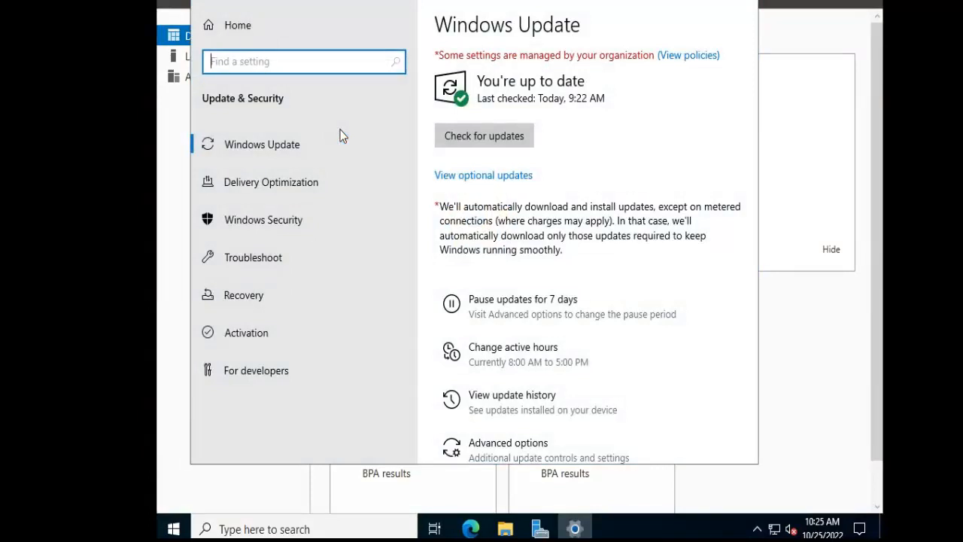
pyautogui.click(497, 136)
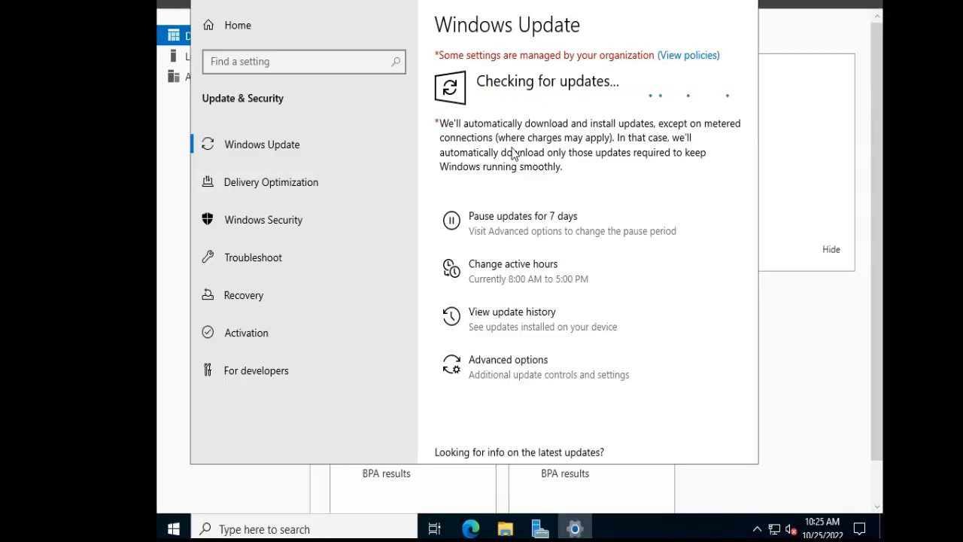
pyautogui.moveTo(574, 529)
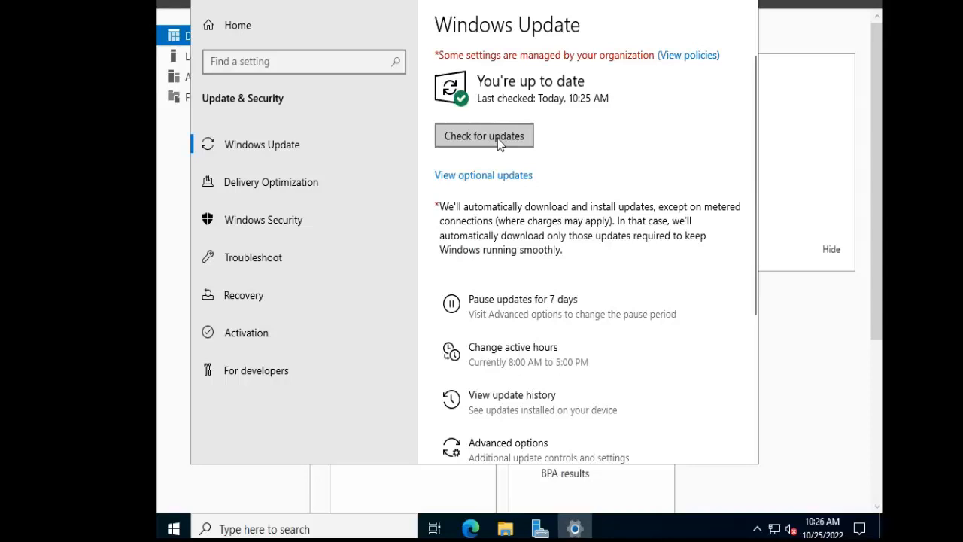
pyautogui.click(499, 143)
pyautogui.click(744, 9)
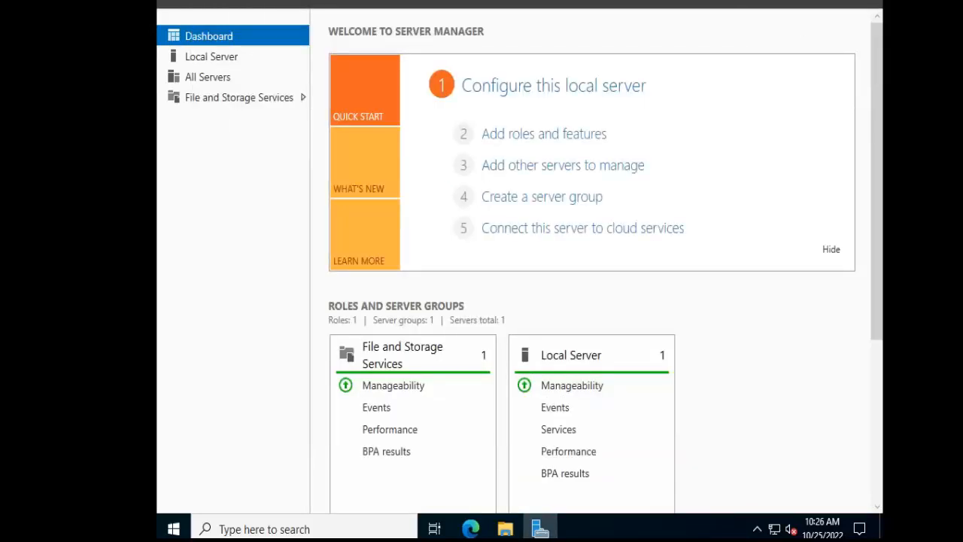
pyautogui.click(866, 2)
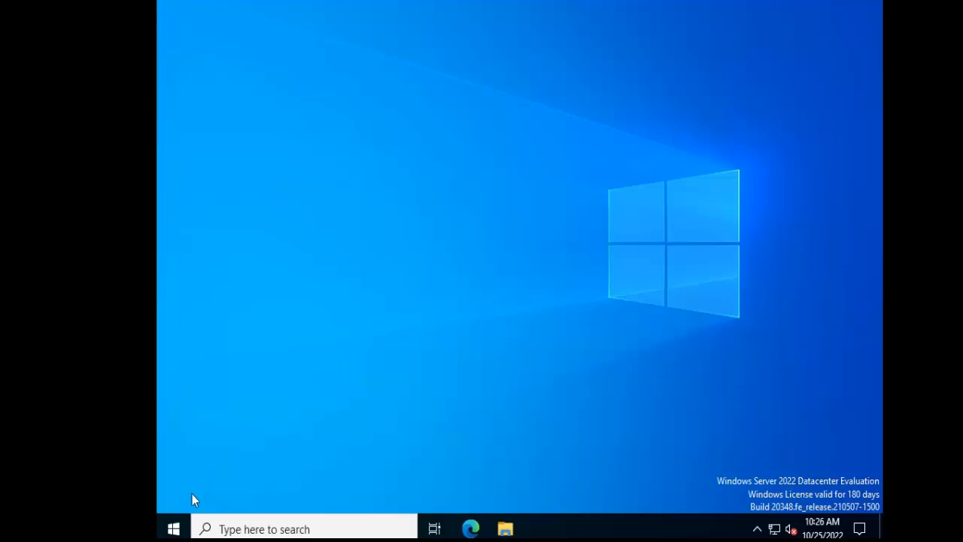
# Find Command Prompt with a cmd search and run it as administrator.
pyautogui.click(175, 529)
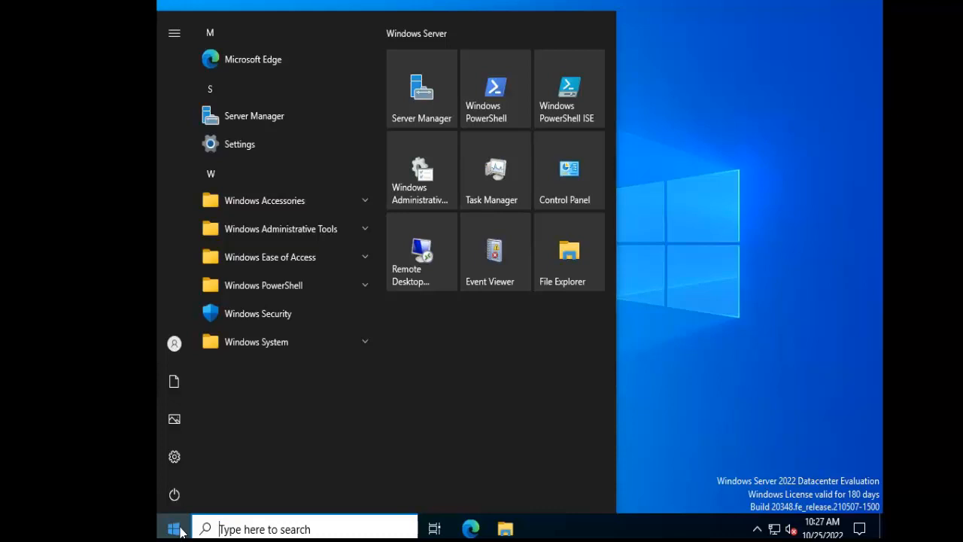
pyautogui.write('c')
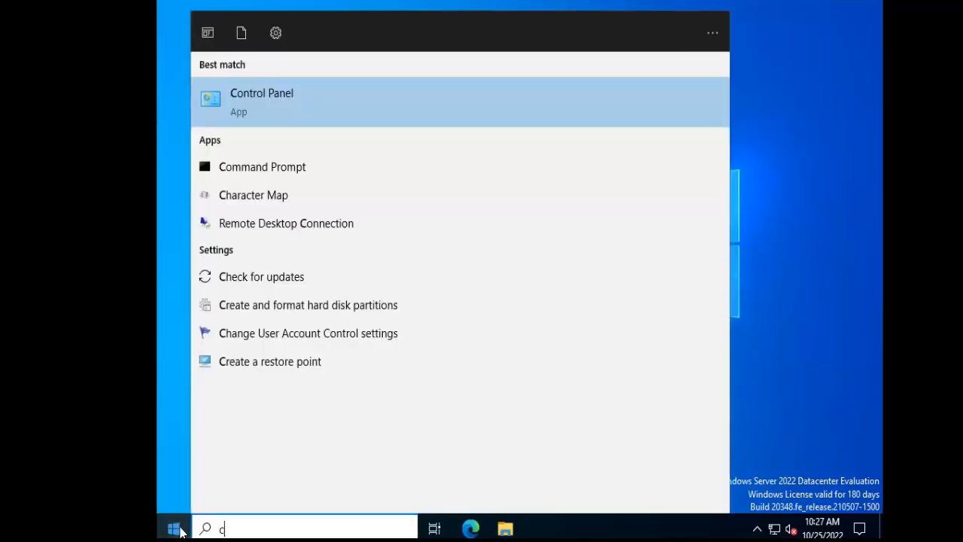
pyautogui.press('BackSpace')
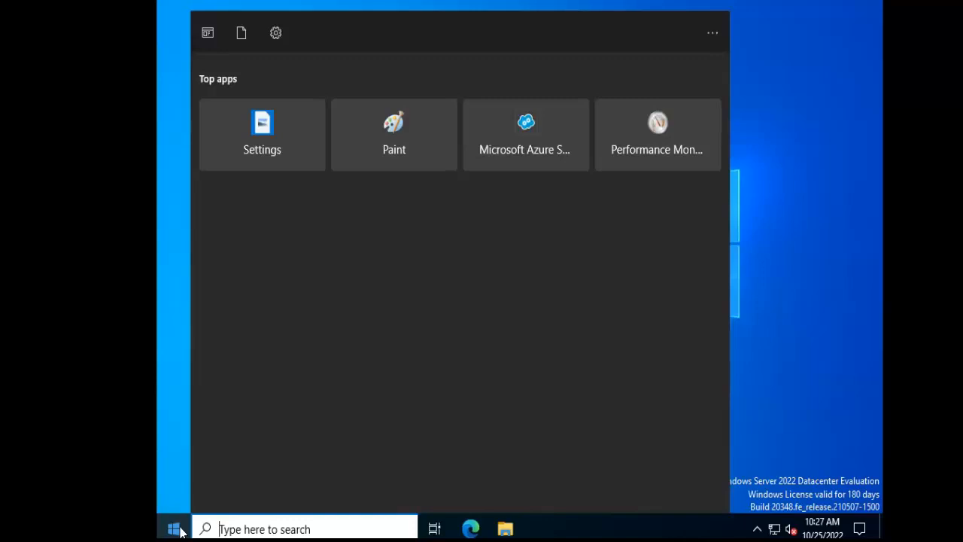
pyautogui.write('cmd')
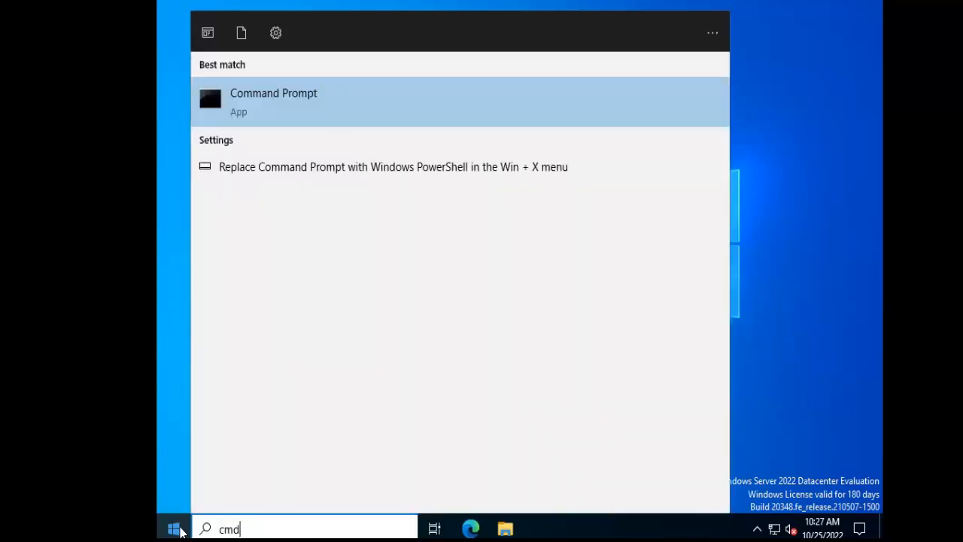
pyautogui.rightClick(309, 114)
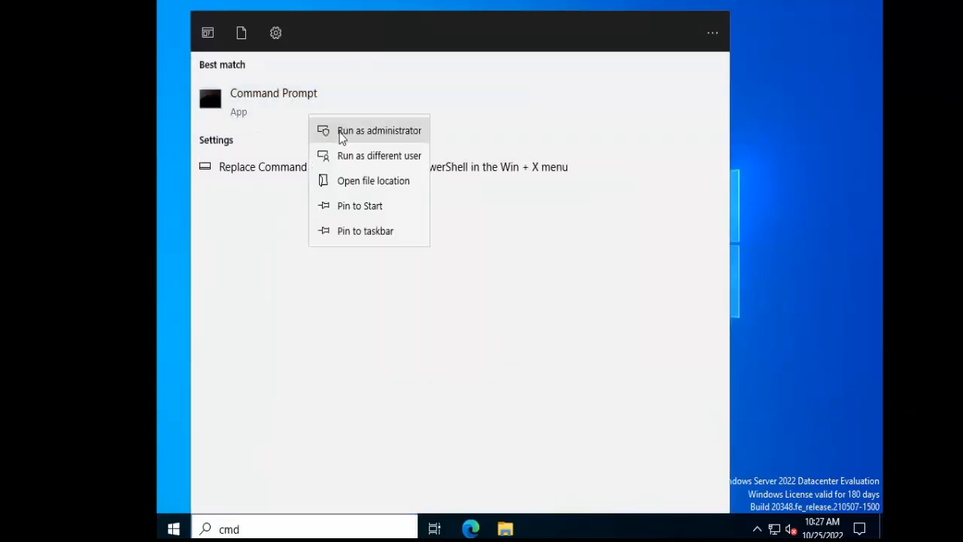
pyautogui.click(391, 142)
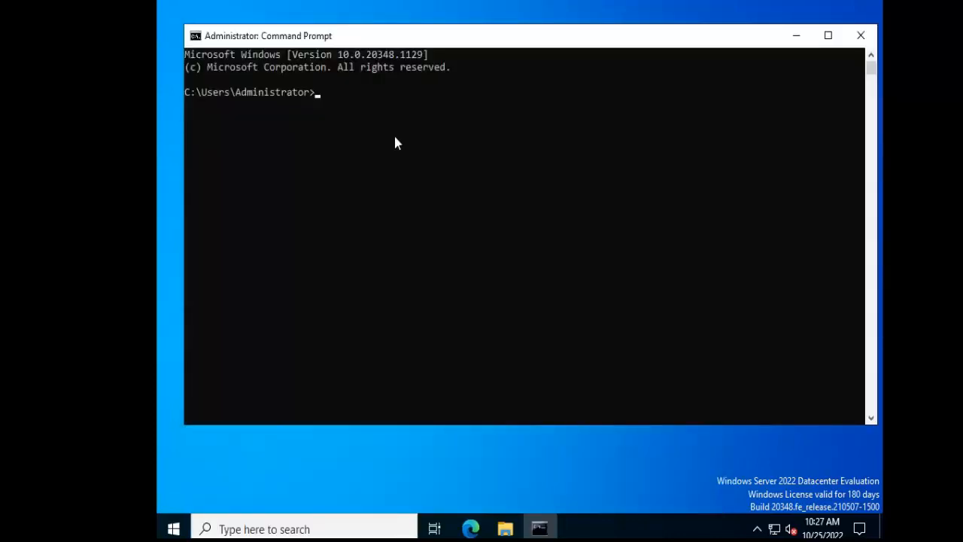
# Change the command prompt's working directory to C:\Windows\System32\Sysprep, one folder level at a time.
pyautogui.write('cd\\')
pyautogui.press('Return')
pyautogui.write('cd windows')
pyautogui.press('Return')
pyautogui.write('cd sus')
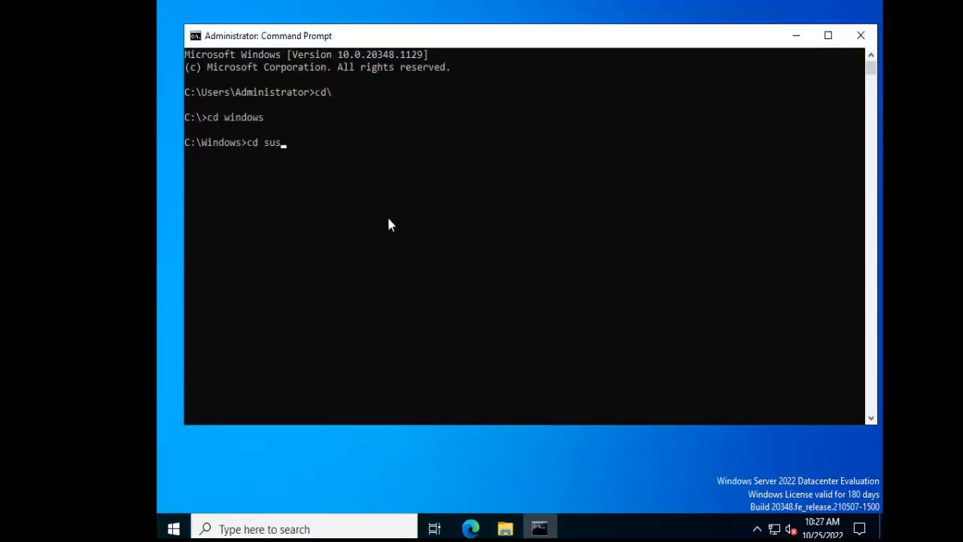
pyautogui.press('BackSpace')
pyautogui.press('BackSpace')
pyautogui.press('BackSpace')
pyautogui.write('System32')
pyautogui.press('Return')
pyautogui.write('cd Sysprep')
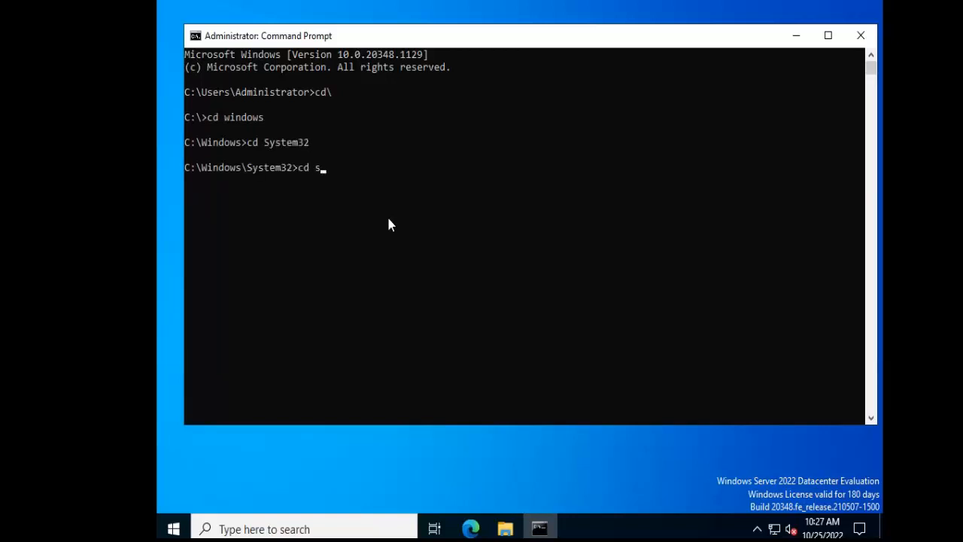
pyautogui.press('Return')
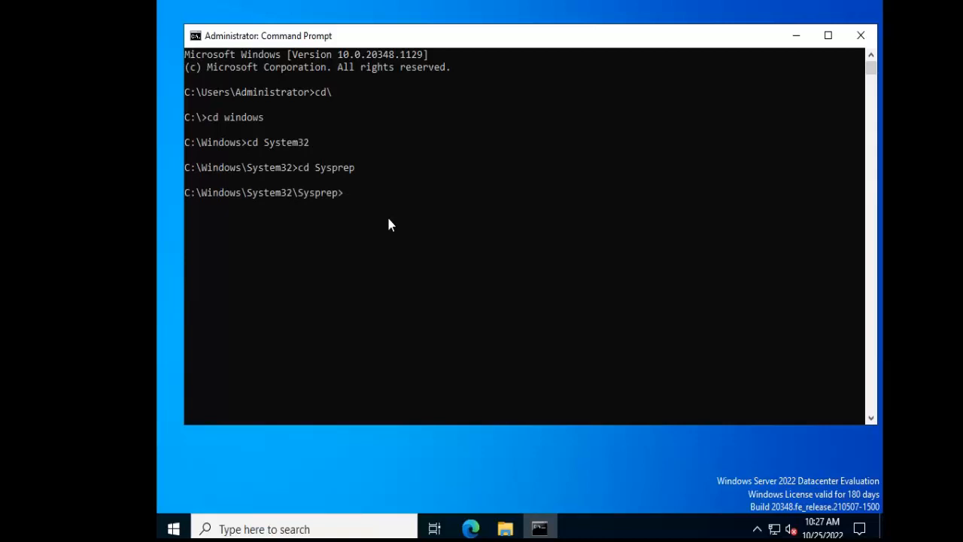
# Run sysprep with the Enter System Out-of-Box Experience (OOBE) action, Generalize enabled and Shutdown as the shutdown option.
pyautogui.write('sysprep')
pyautogui.press('Return')
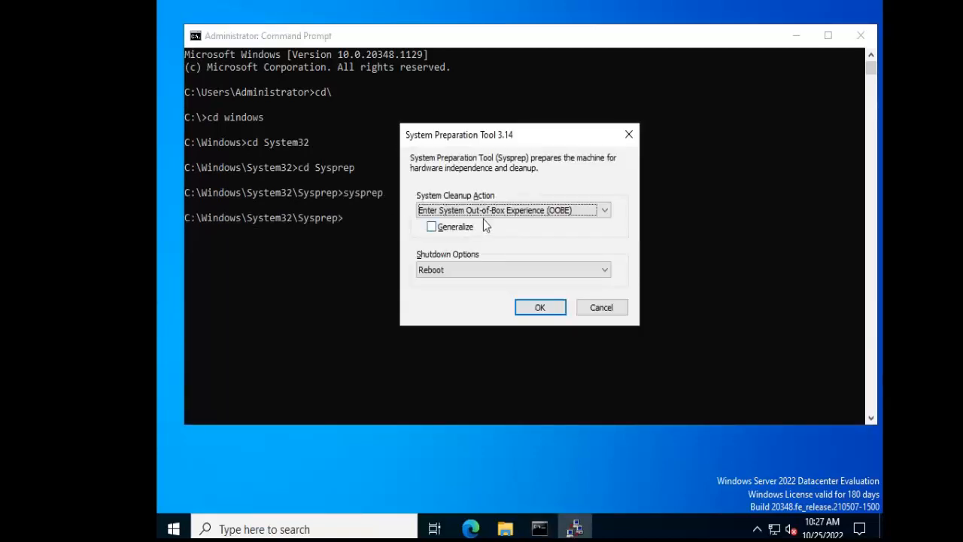
pyautogui.click(432, 227)
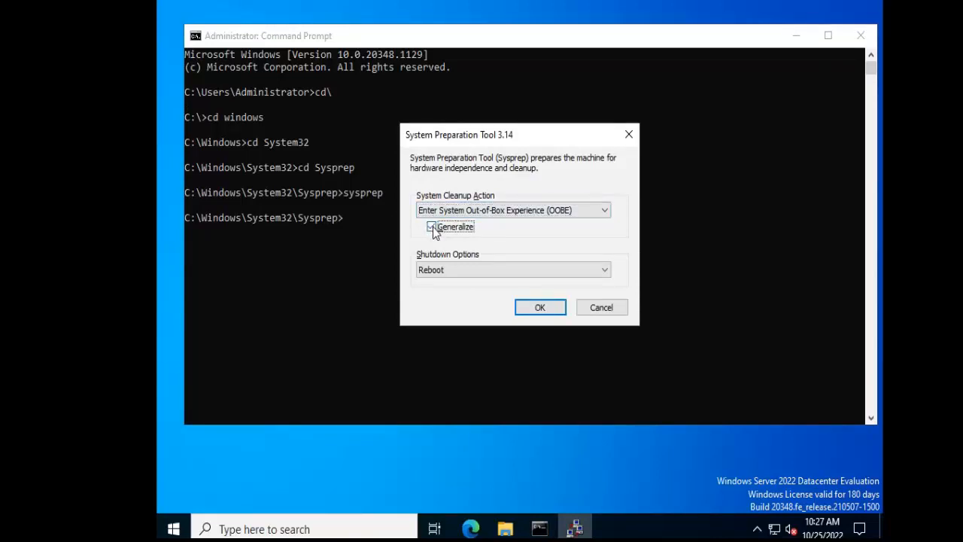
pyautogui.click(459, 268)
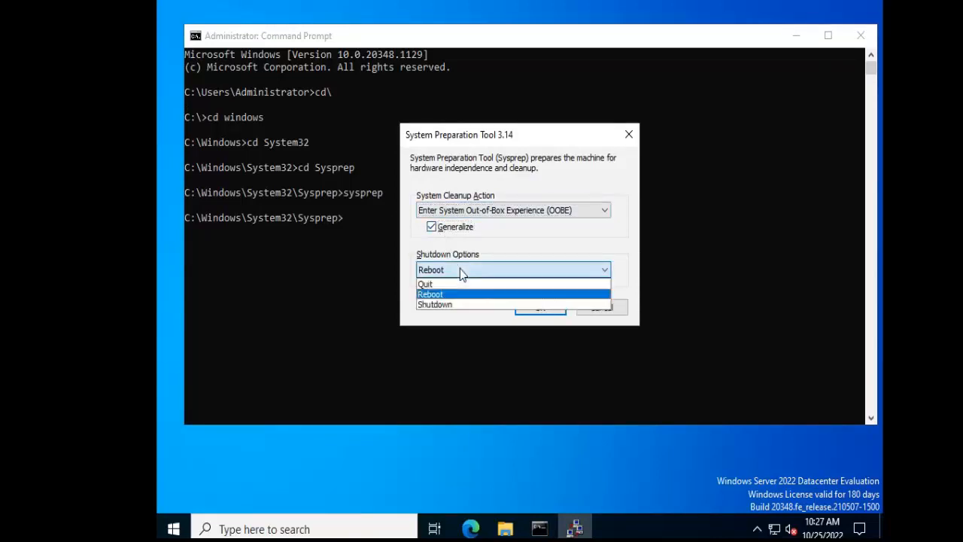
pyautogui.click(444, 304)
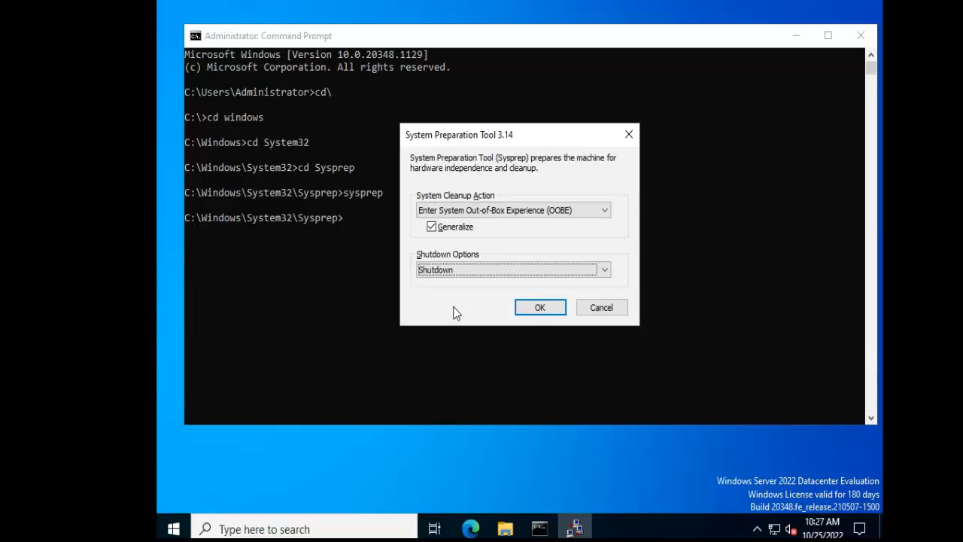
pyautogui.click(533, 315)
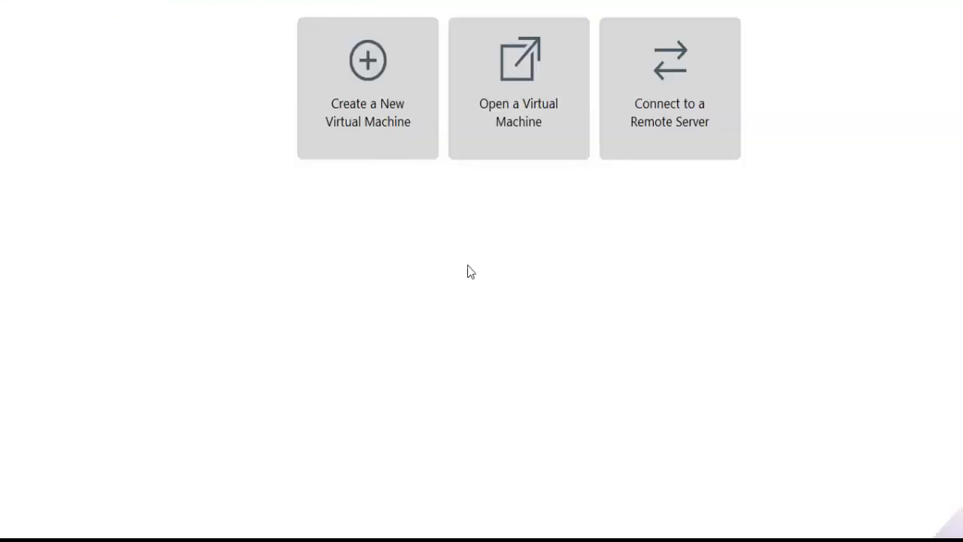
# Start a custom virtual machine with Workstation 16.2.x compatibility, the operating system installed later, and Windows Server 2019 as the guest version.
pyautogui.click(383, 113)
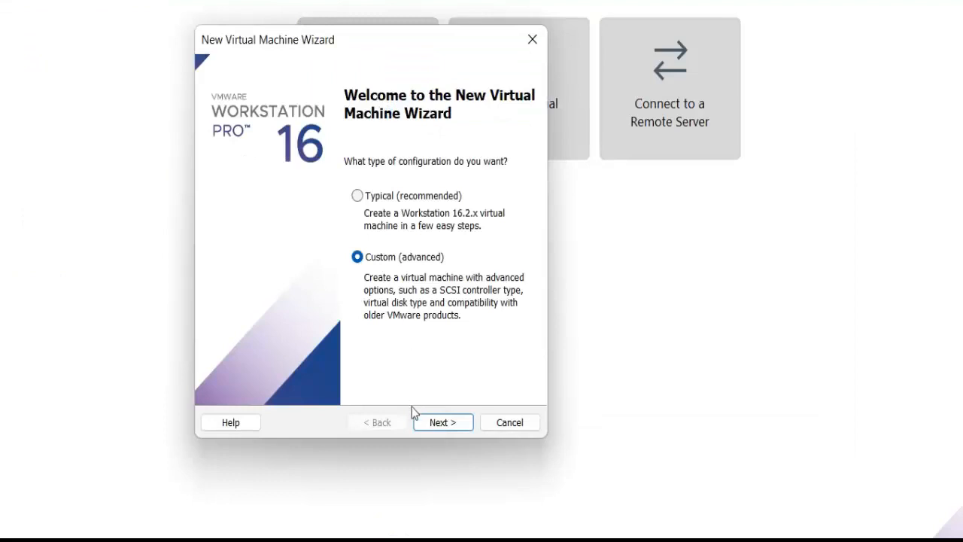
pyautogui.click(454, 424)
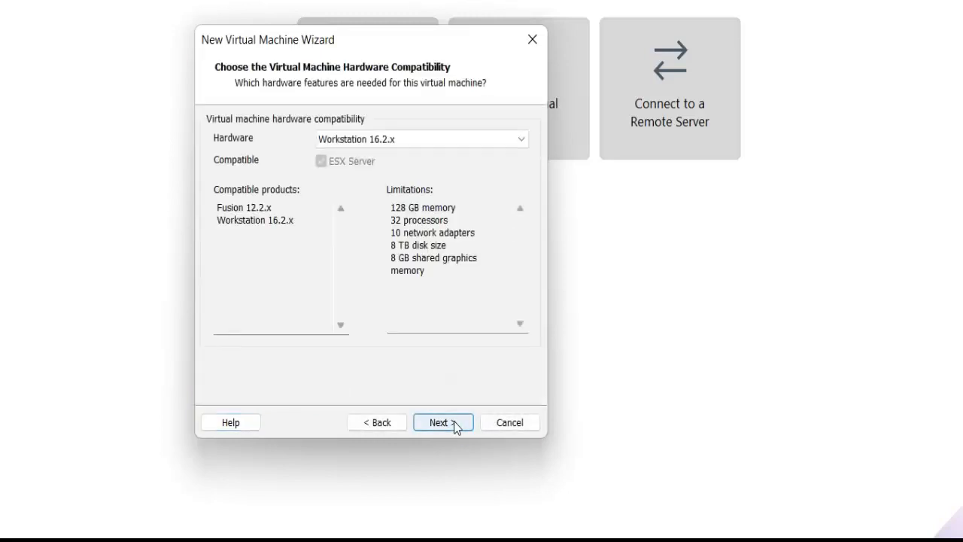
pyautogui.click(453, 424)
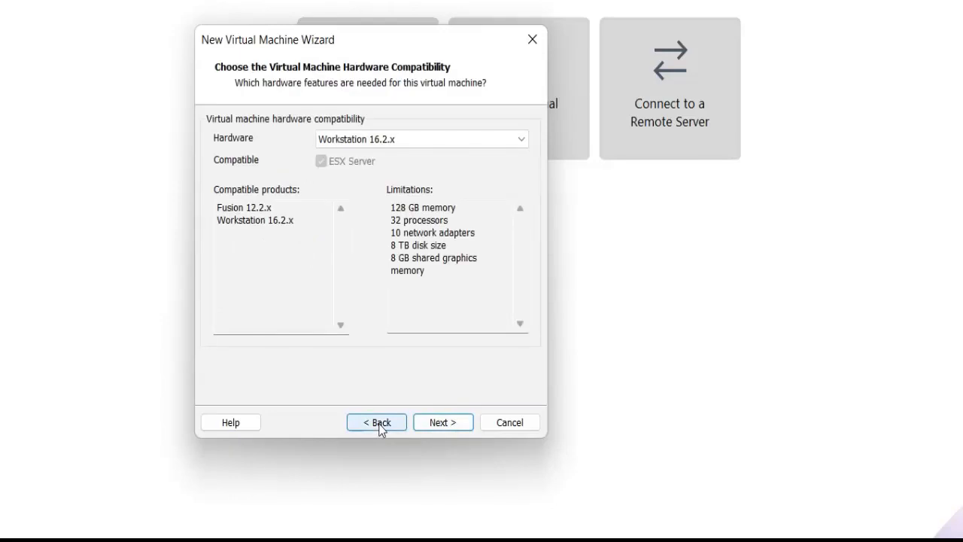
pyautogui.click(440, 427)
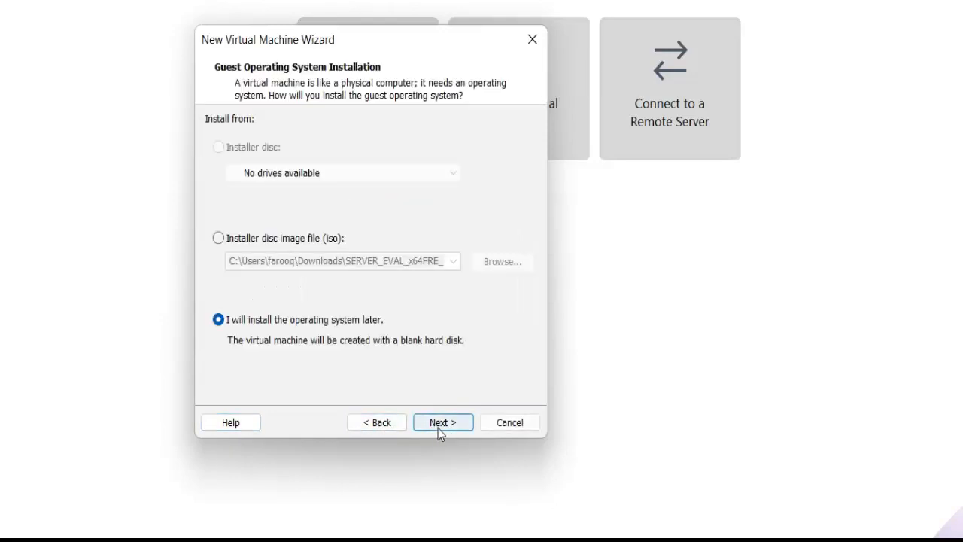
pyautogui.click(440, 426)
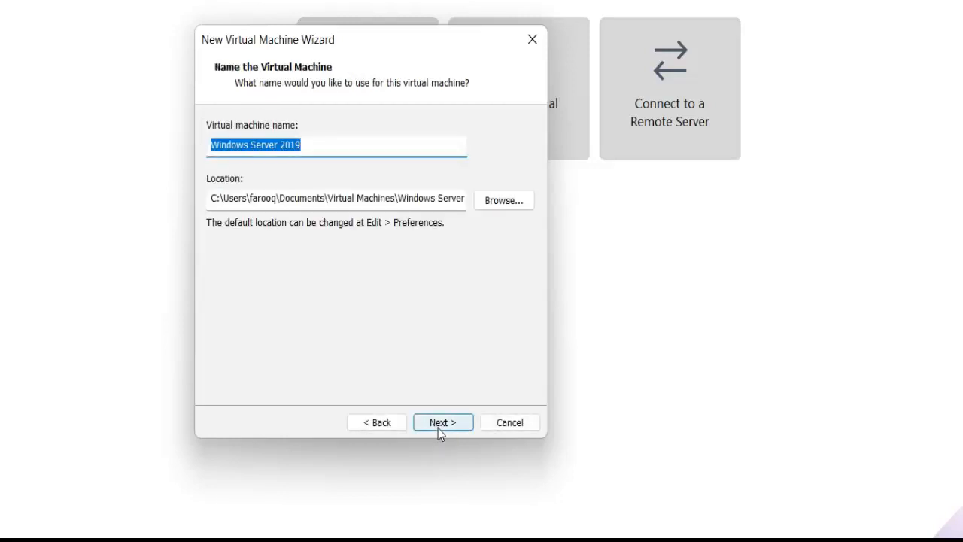
pyautogui.click(438, 428)
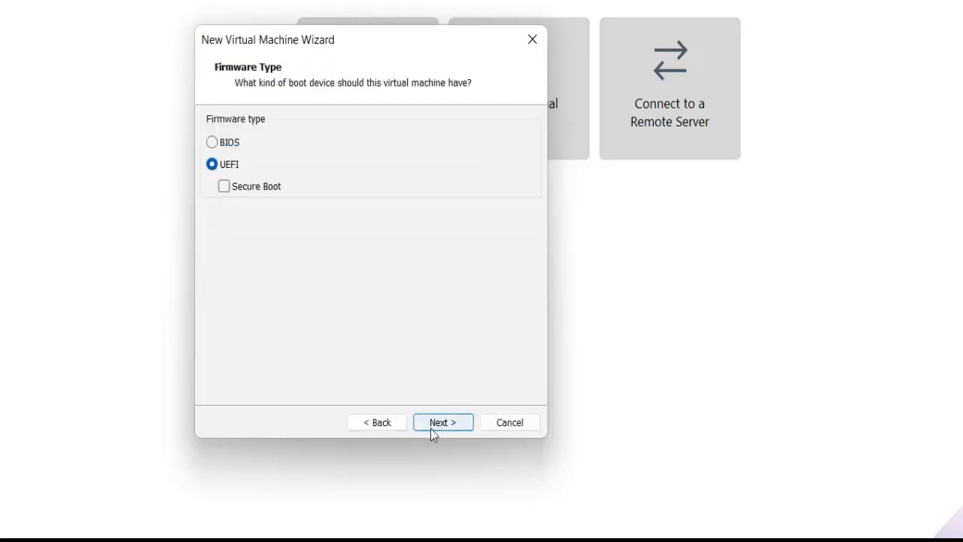
pyautogui.click(430, 426)
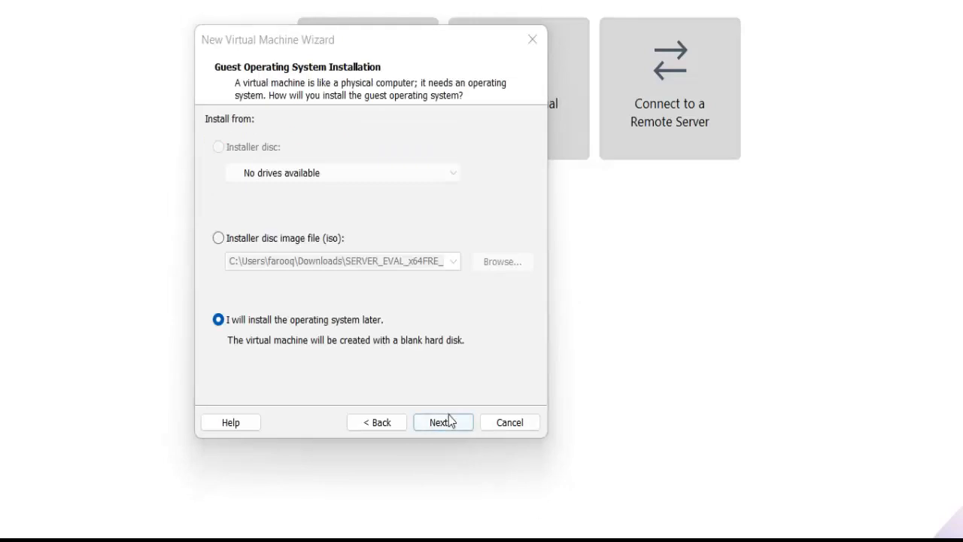
pyautogui.click(448, 422)
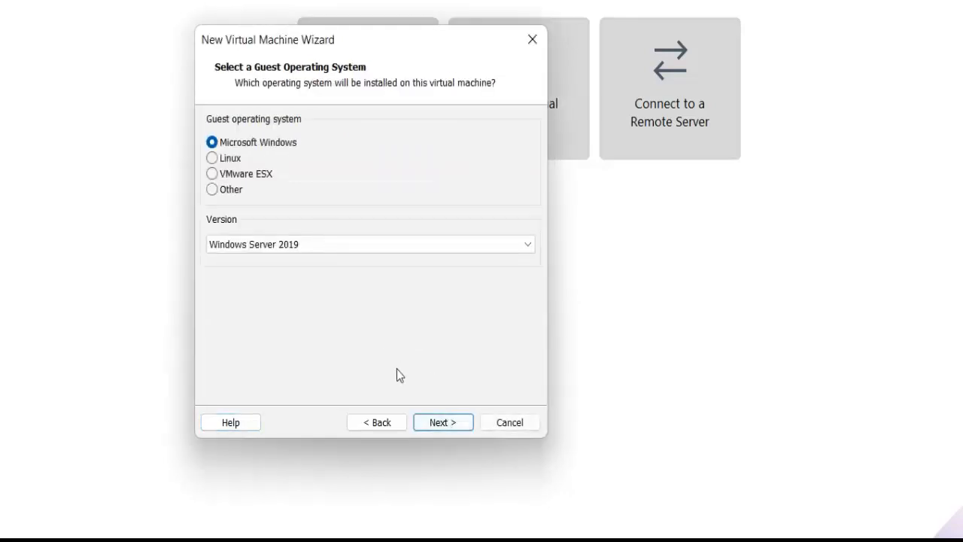
pyautogui.click(440, 423)
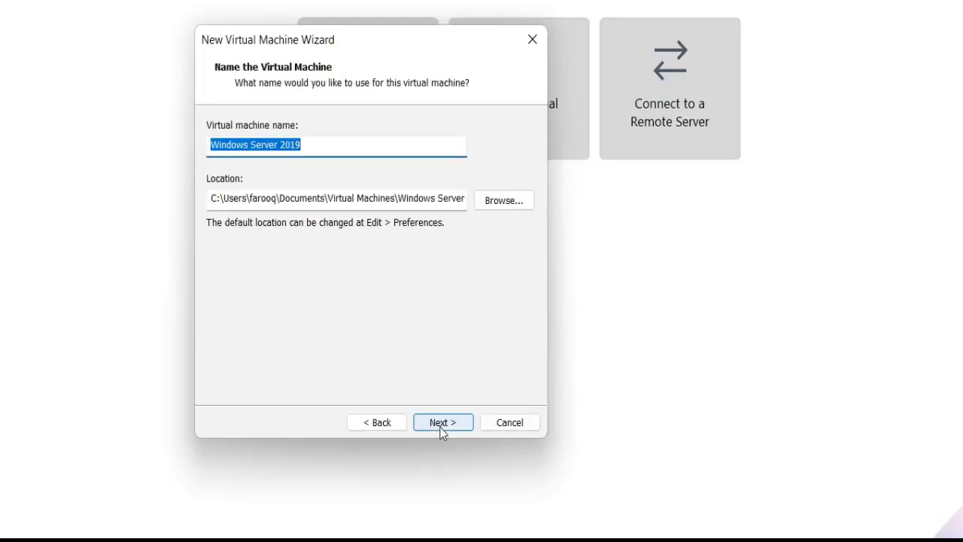
# Name the virtual machine vsdc01 and browse for its location to the WindowsServer2022 folder under D:\Training.
pyautogui.write('vsdc01')
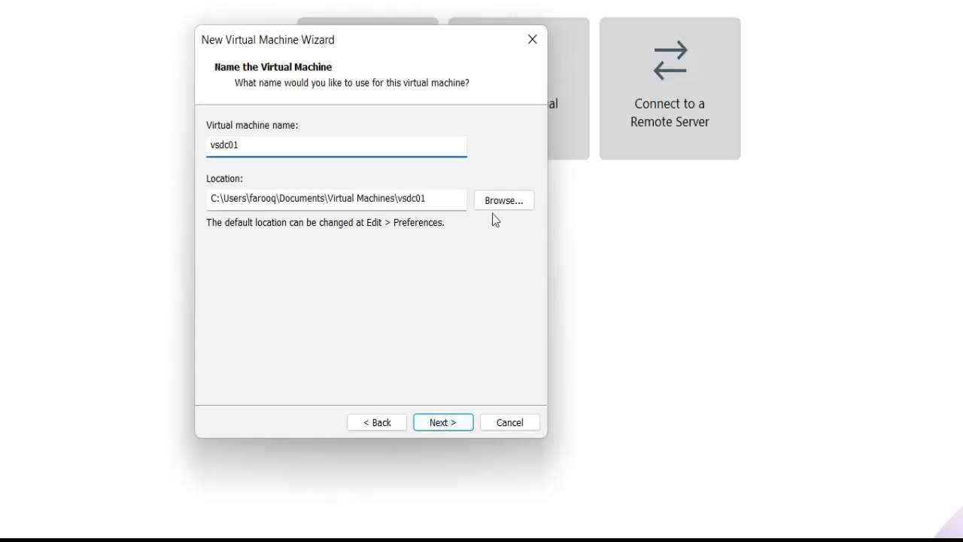
pyautogui.click(512, 202)
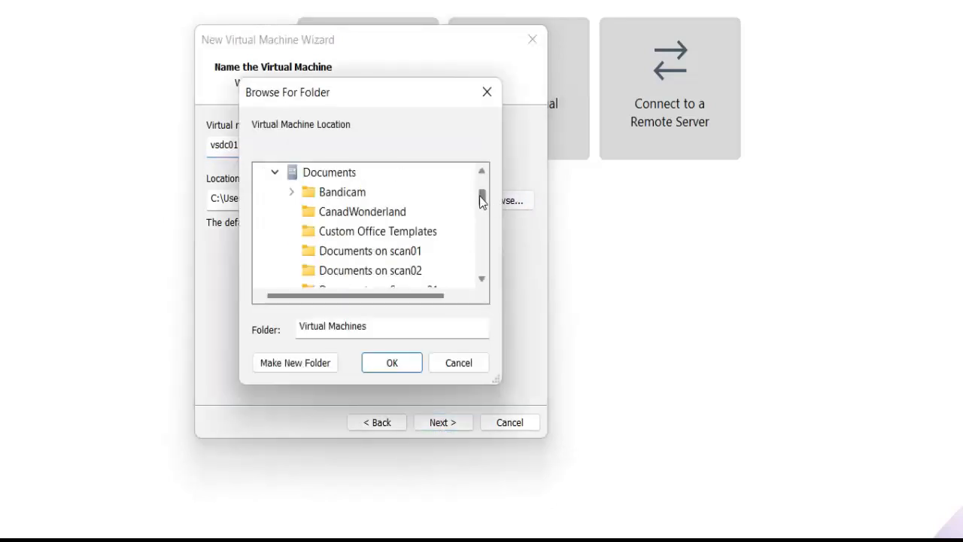
pyautogui.click(275, 174)
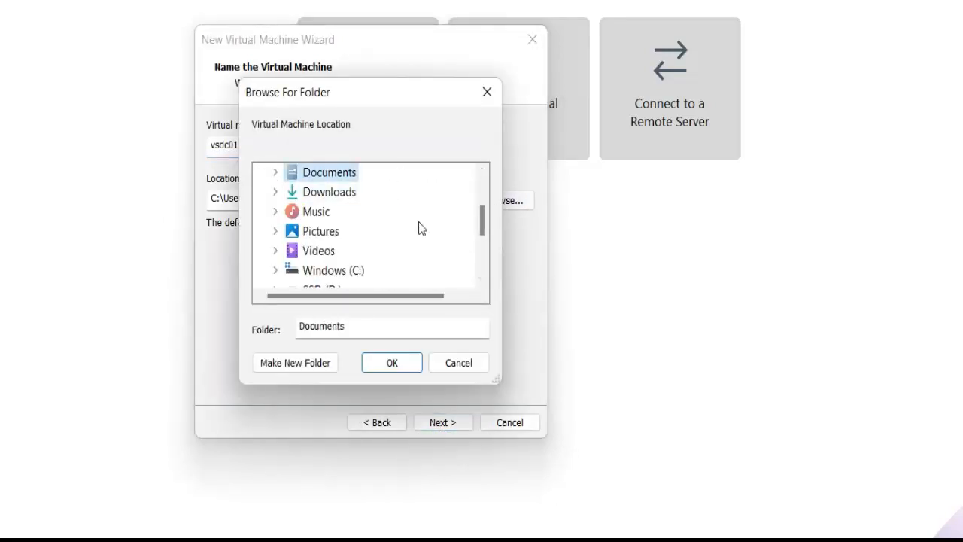
pyautogui.moveTo(482, 236); pyautogui.dragTo(484, 260)
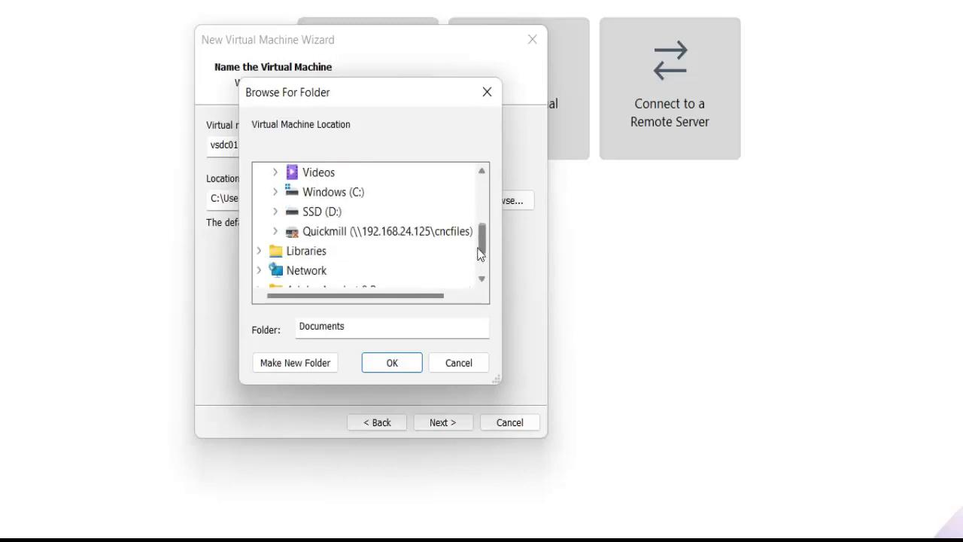
pyautogui.click(275, 211)
pyautogui.click(479, 277)
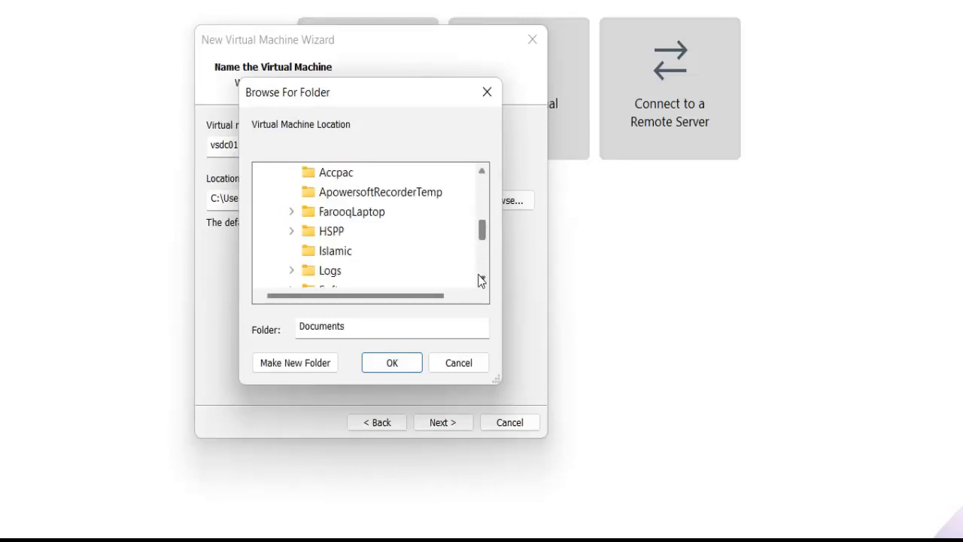
pyautogui.click(484, 281)
pyautogui.click(484, 283)
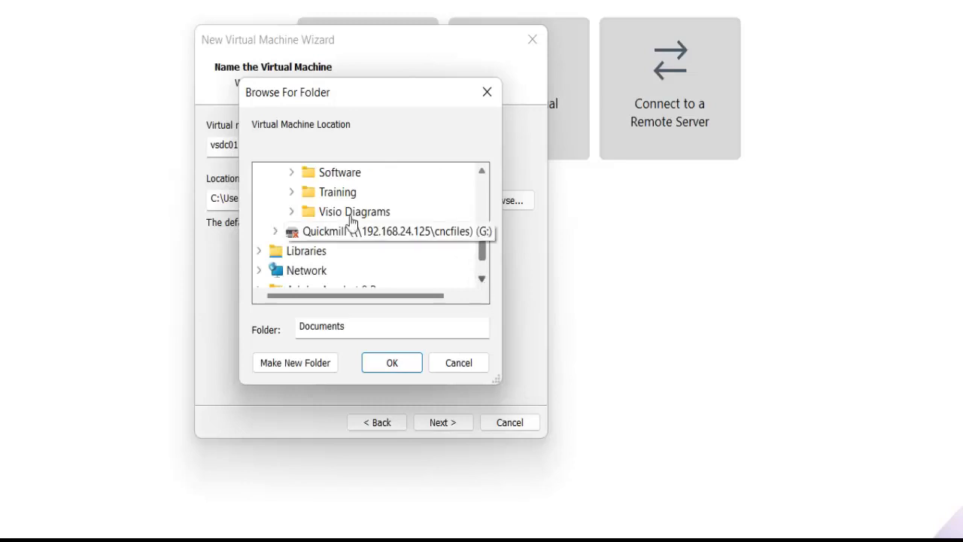
pyautogui.click(293, 192)
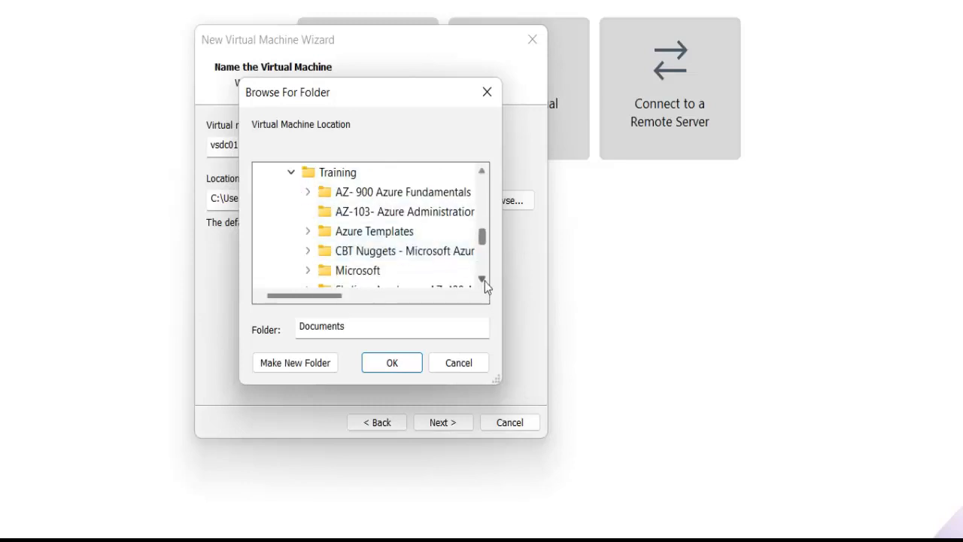
pyautogui.scroll(-1, 484, 279)
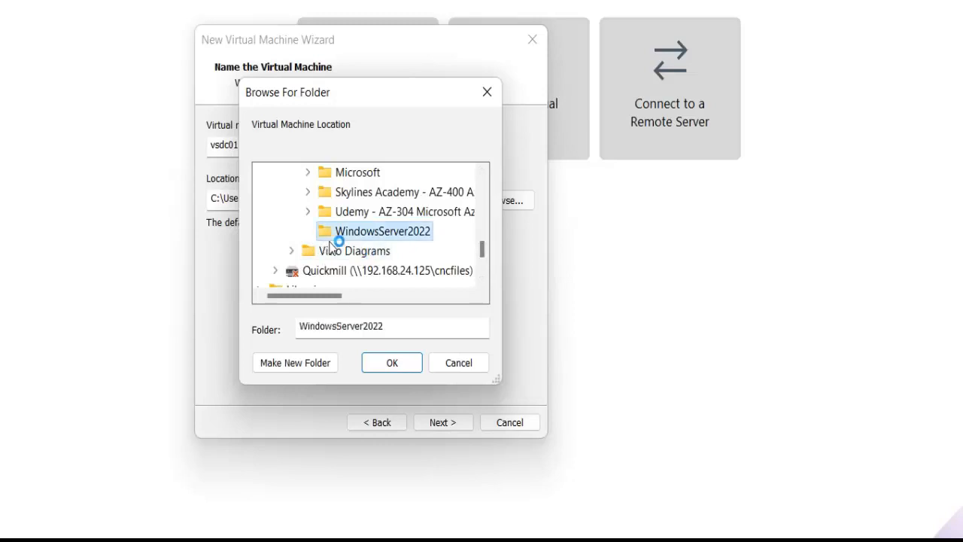
pyautogui.click(340, 236)
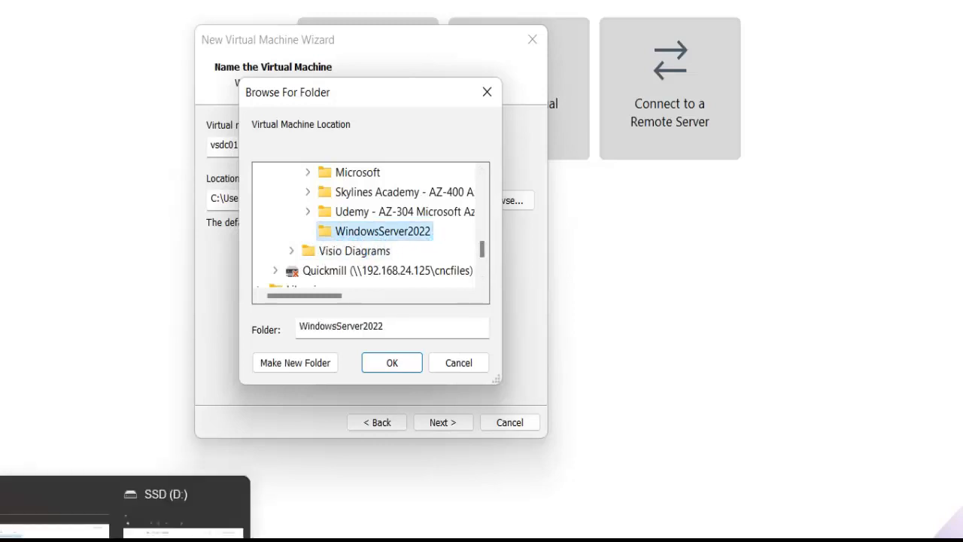
# Switch to the File Explorer window of SSD (D:) and look inside the Training folder.
pyautogui.click(125, 540)
pyautogui.click(183, 527)
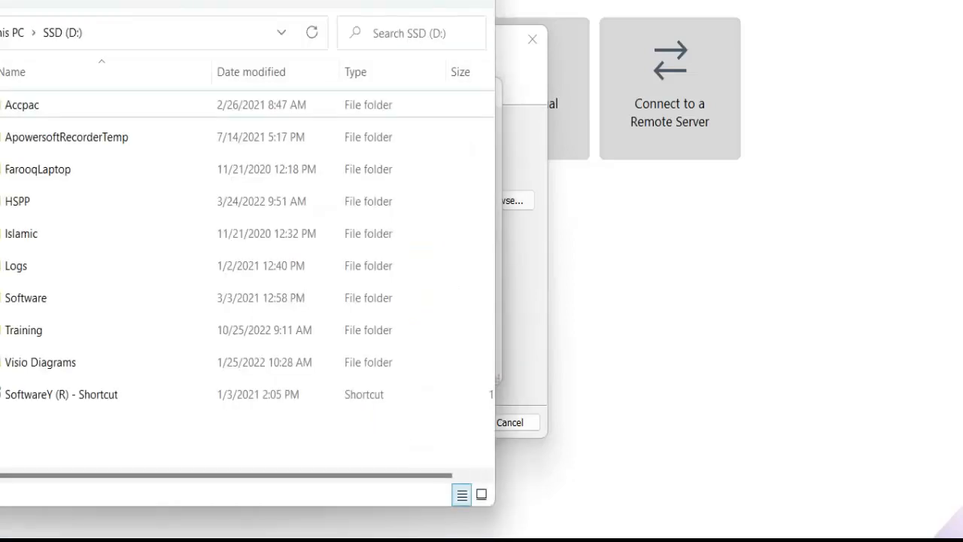
pyautogui.doubleClick(30, 329)
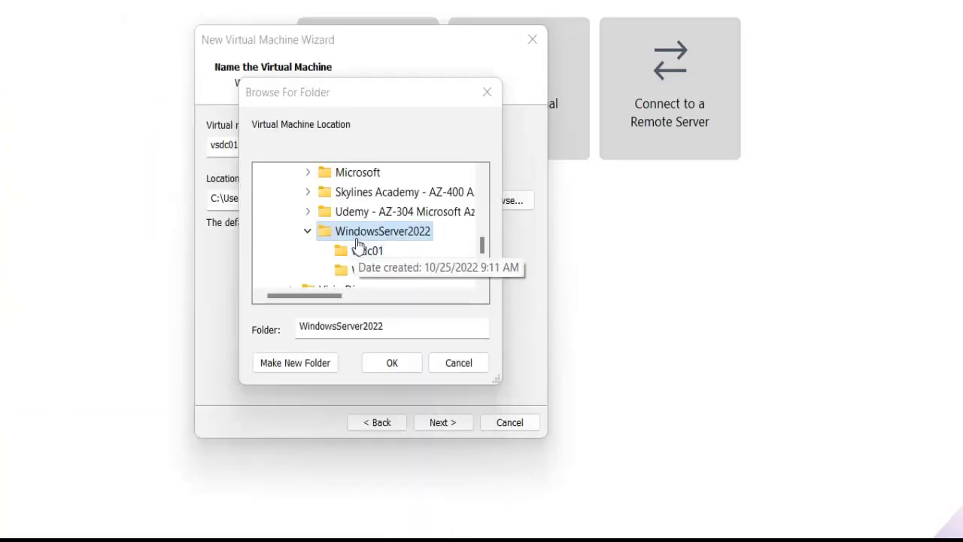
# Set the virtual machine location to D:\Training\WindowsServer2022\vsdc01 and continue with that location despite the existing virtual machine.
pyautogui.click(373, 253)
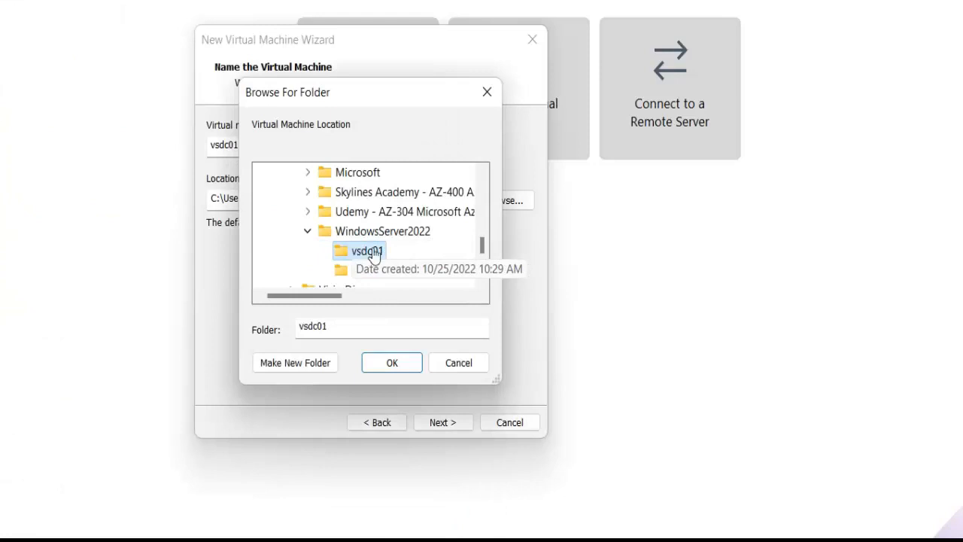
pyautogui.click(392, 364)
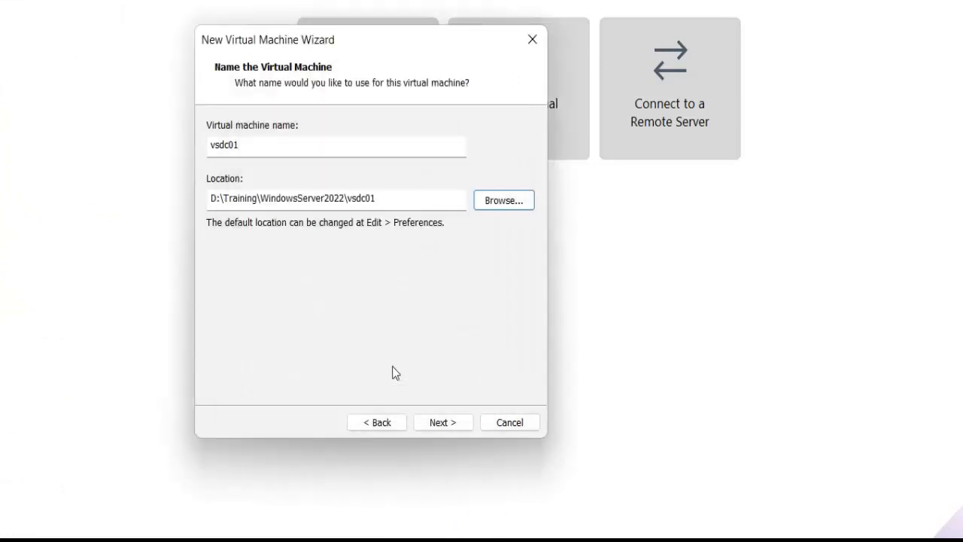
pyautogui.click(434, 424)
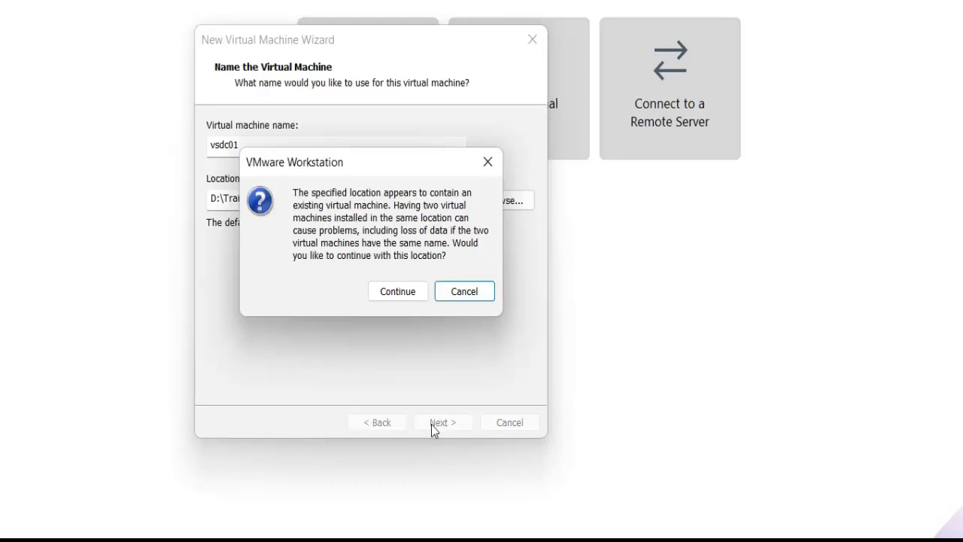
pyautogui.click(392, 295)
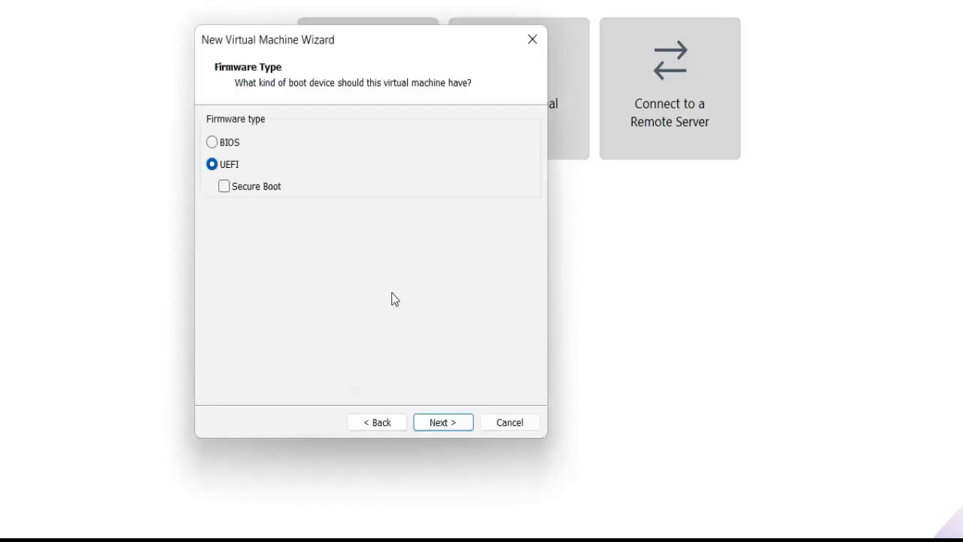
# Accept UEFI firmware and two processors with one core each, and set the virtual machine's memory to 4096 MB.
pyautogui.click(440, 422)
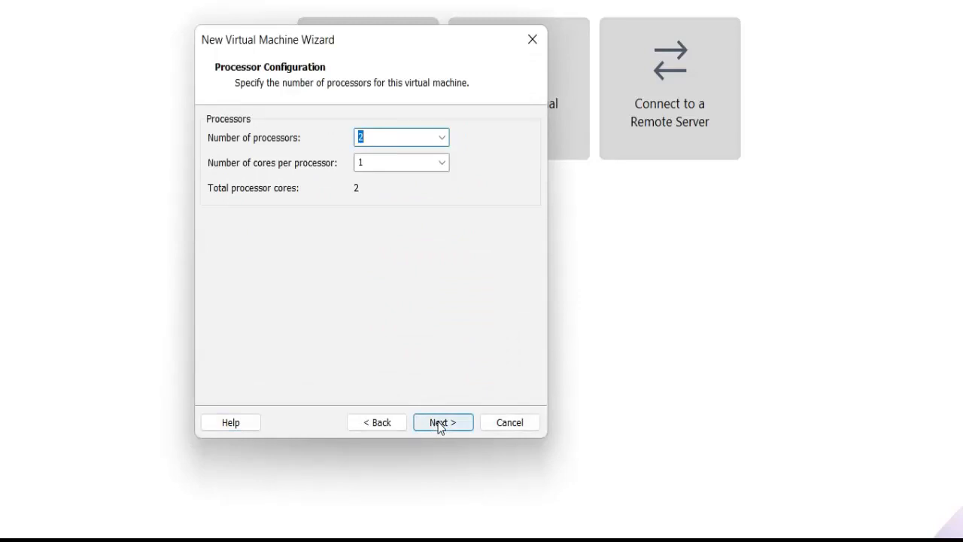
pyautogui.click(440, 424)
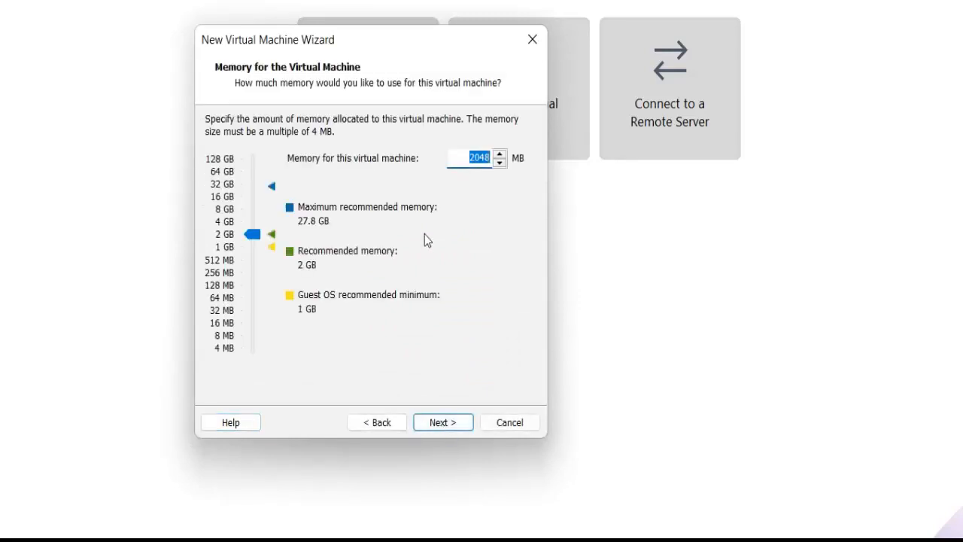
pyautogui.write('4096')
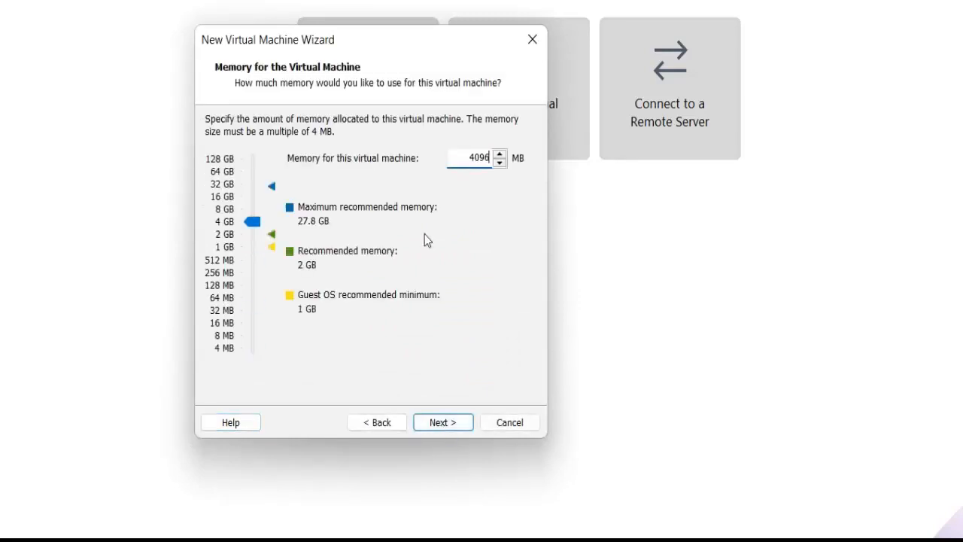
pyautogui.click(440, 422)
# Accept NAT networking and the default controller and disk types, and choose to use an existing virtual disk.
pyautogui.click(441, 423)
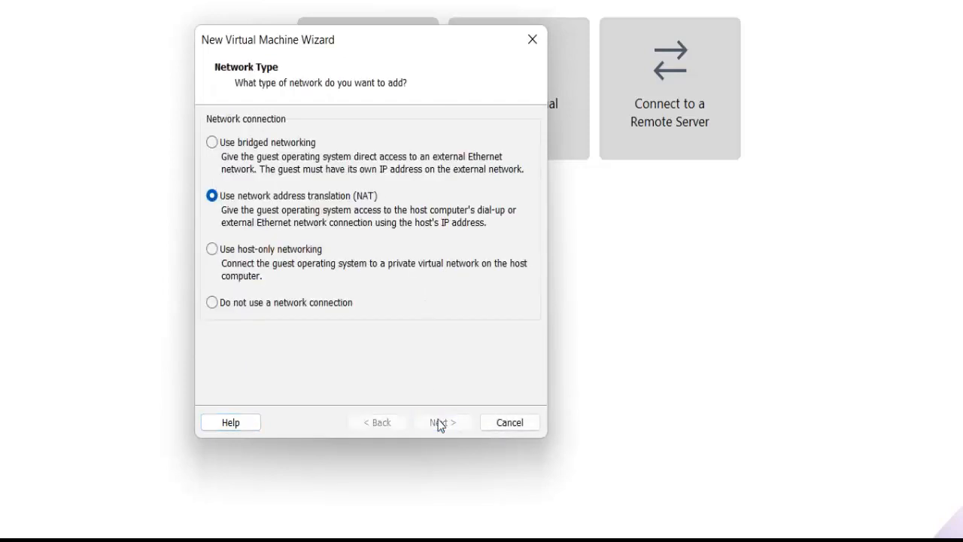
pyautogui.click(441, 423)
pyautogui.click(441, 423)
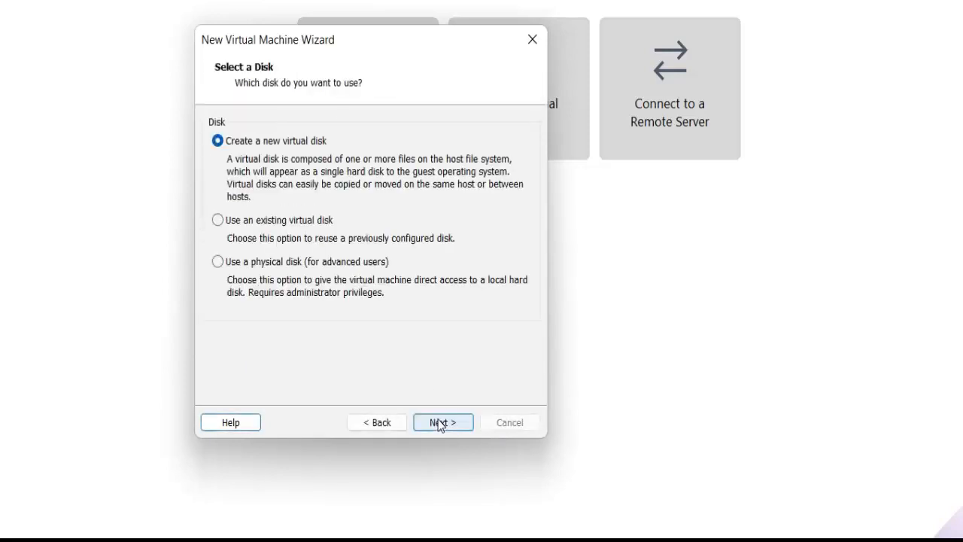
pyautogui.click(257, 222)
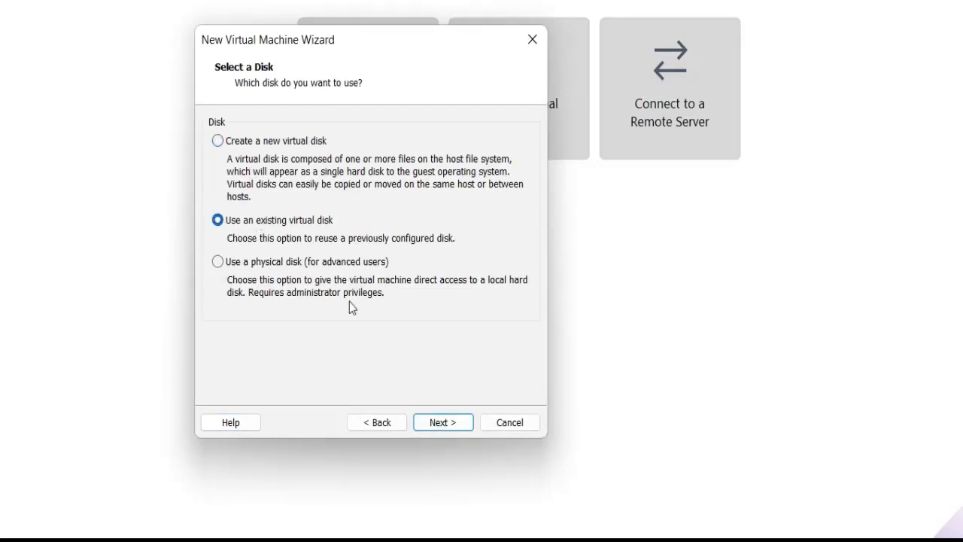
# Choose D:\Training\WindowsServer2022\vsdc01\Win2022.vmdk as the existing disk file for the new virtual machine.
pyautogui.click(434, 424)
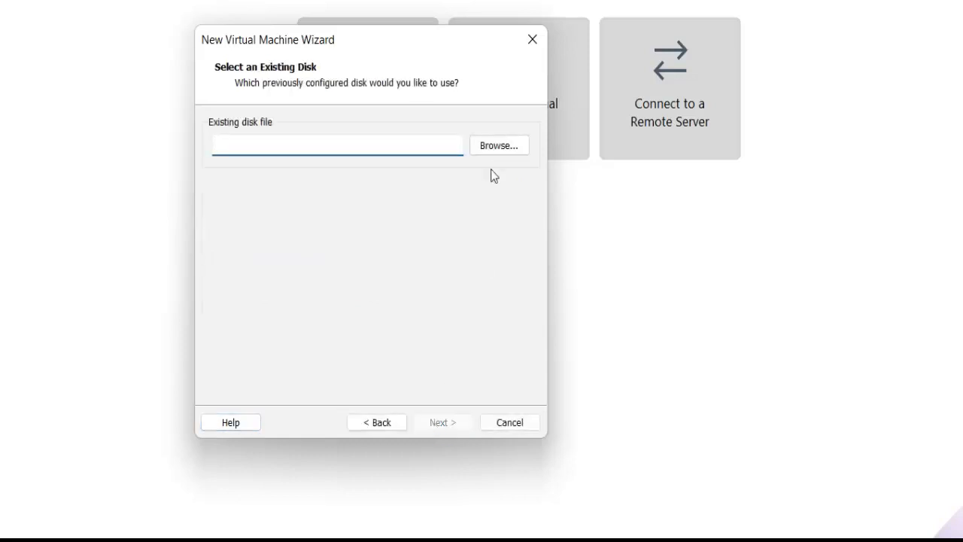
pyautogui.click(502, 148)
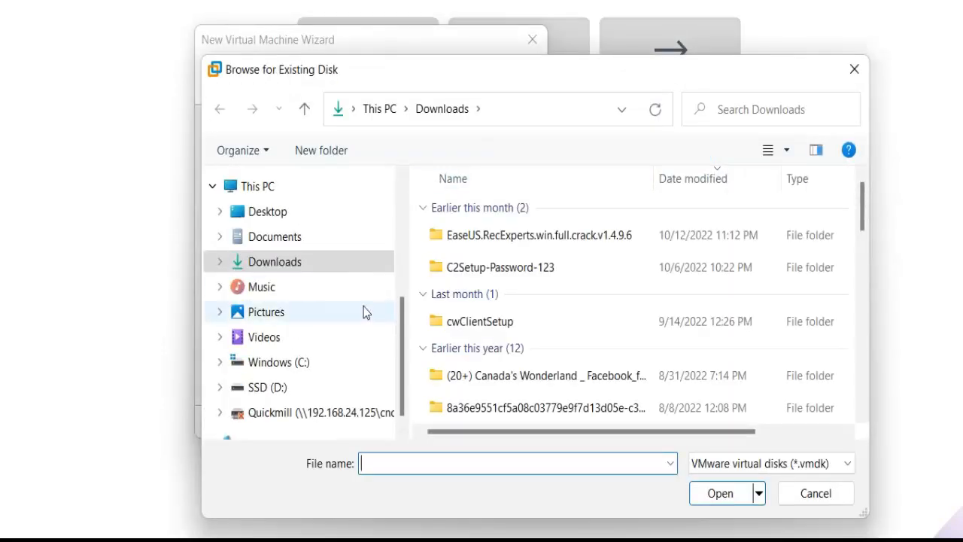
pyautogui.click(267, 388)
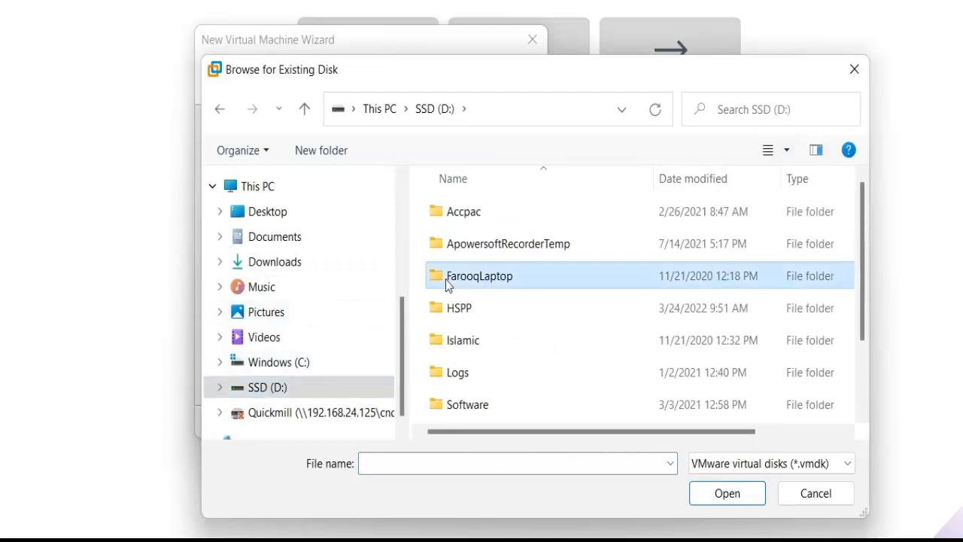
pyautogui.scroll(-1, 446, 283)
pyautogui.doubleClick(450, 346)
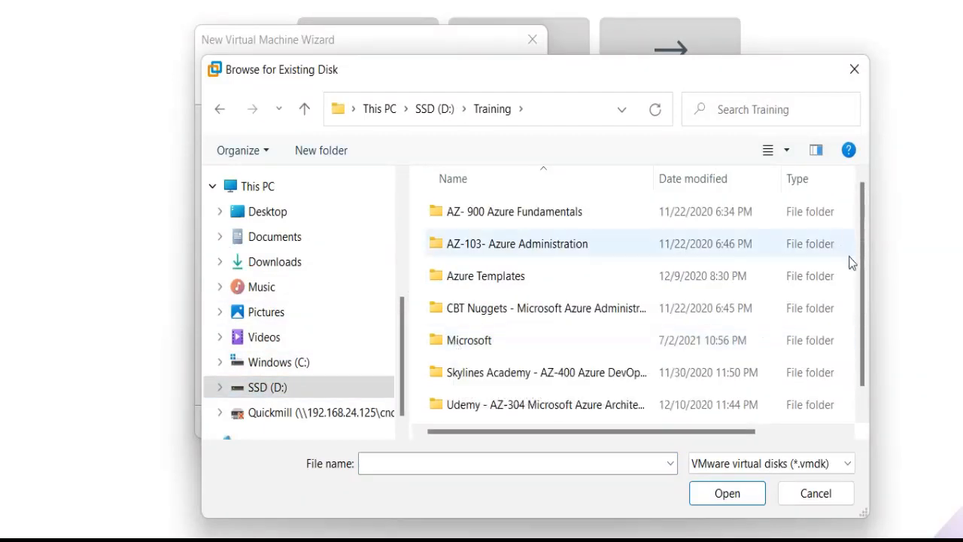
pyautogui.scroll(-1, 863, 280)
pyautogui.doubleClick(495, 406)
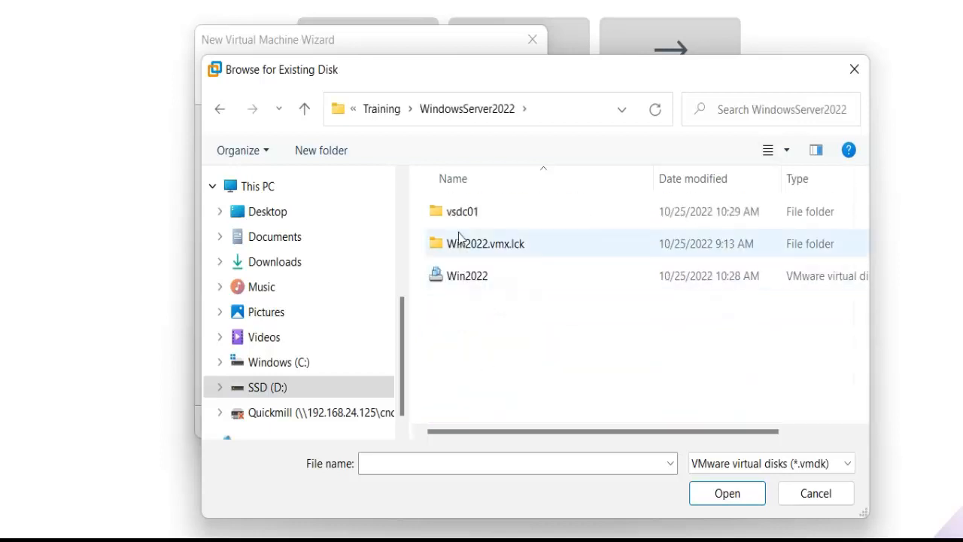
pyautogui.doubleClick(458, 218)
pyautogui.doubleClick(456, 216)
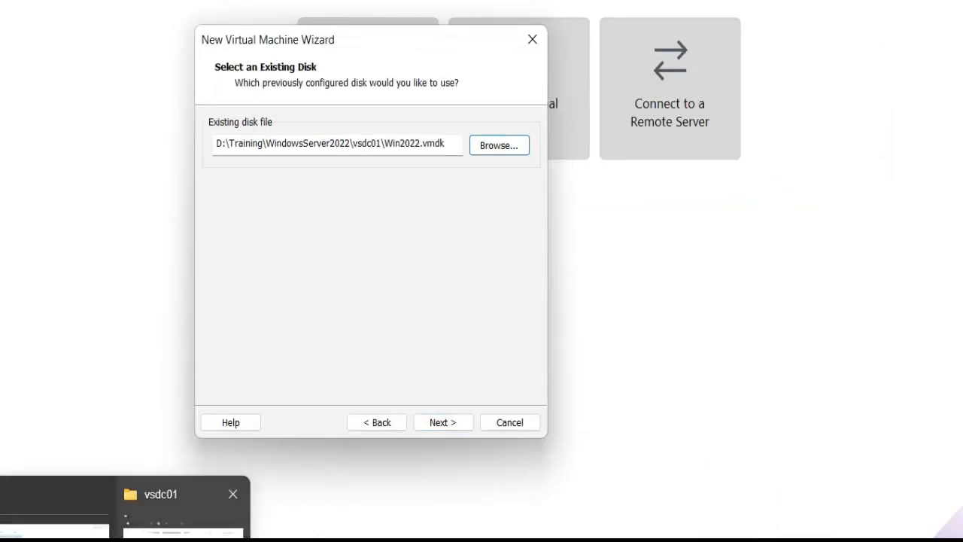
# Switch to the vsdc01 folder in File Explorer, rename the Win2022 virtual disk file as vsdc01, and close the folder window.
pyautogui.click(98, 540)
pyautogui.click(180, 504)
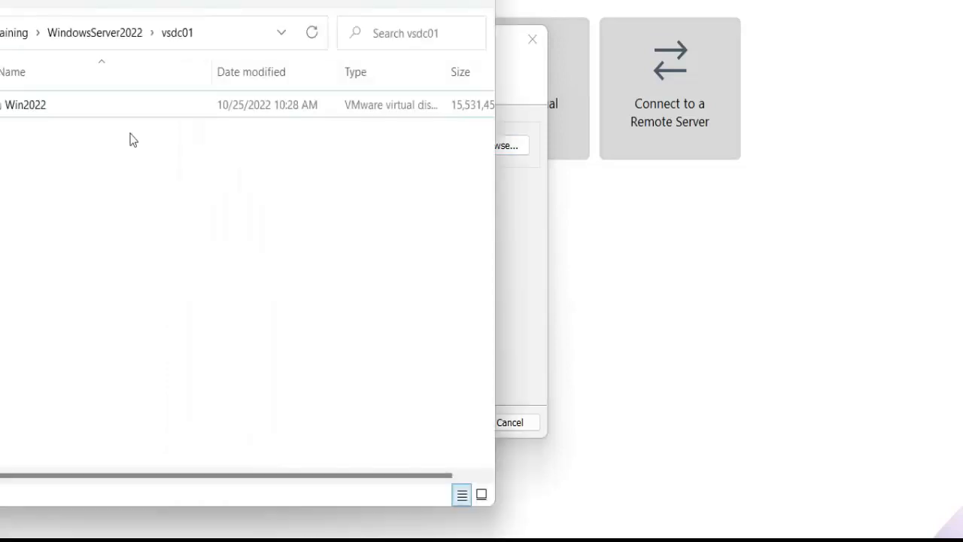
pyautogui.click(26, 105)
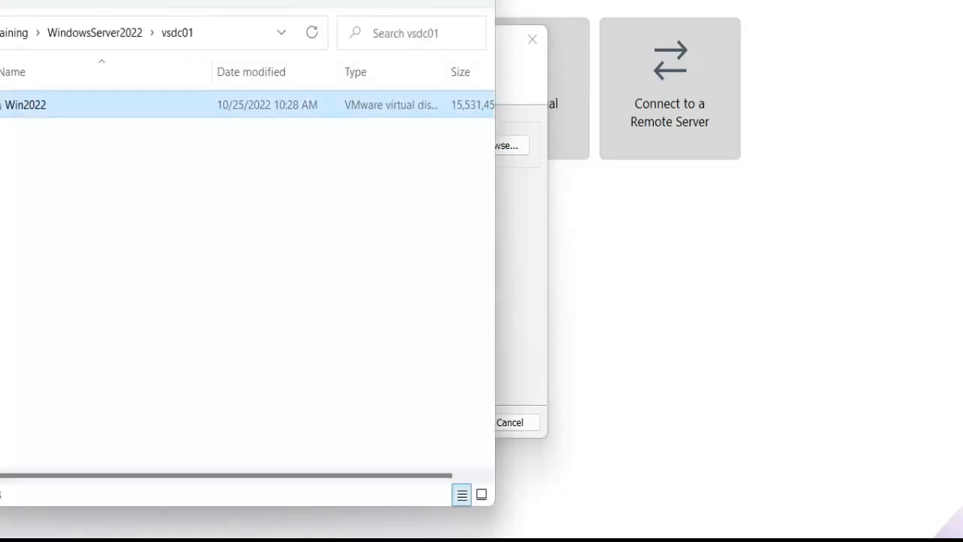
pyautogui.moveTo(205, 0); pyautogui.dragTo(385, 21)
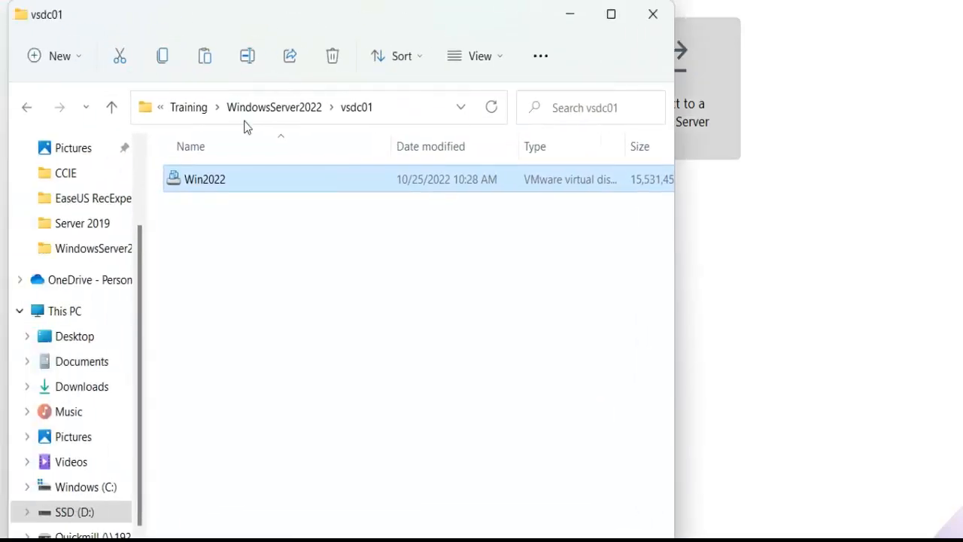
pyautogui.click(209, 184)
pyautogui.write('vsdc01')
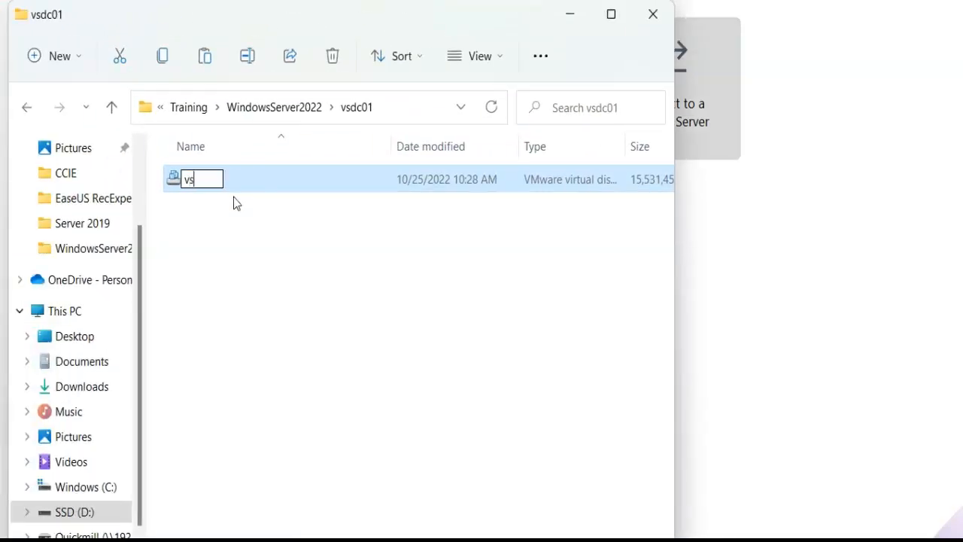
pyautogui.click(272, 264)
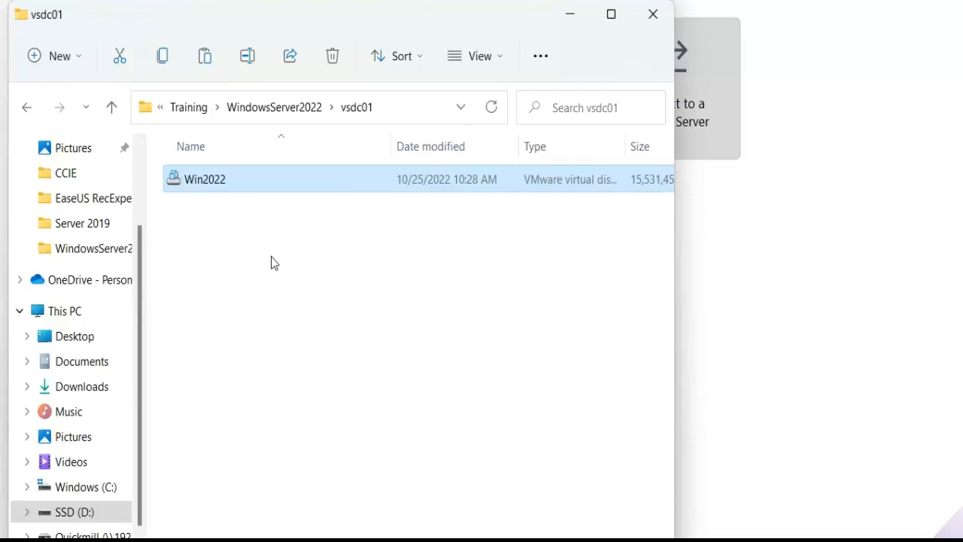
pyautogui.click(653, 14)
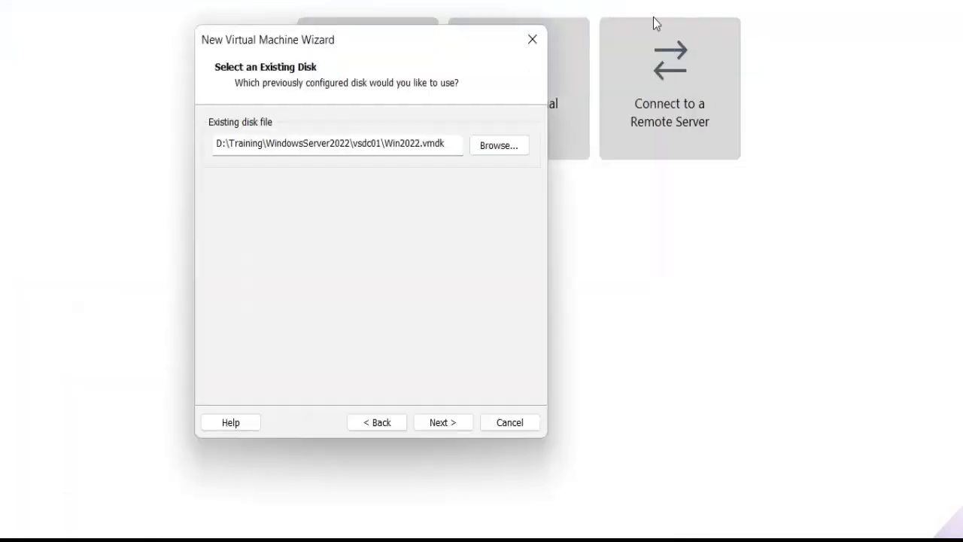
# Choose the vsdc01.vmdk file in the vsdc01 folder as the existing disk and finish creating the virtual machine.
pyautogui.click(517, 147)
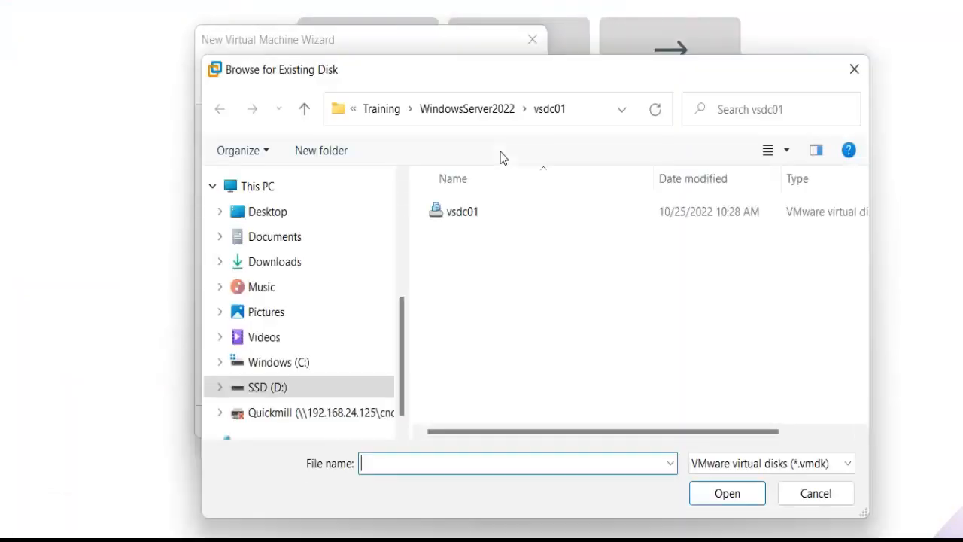
pyautogui.doubleClick(462, 212)
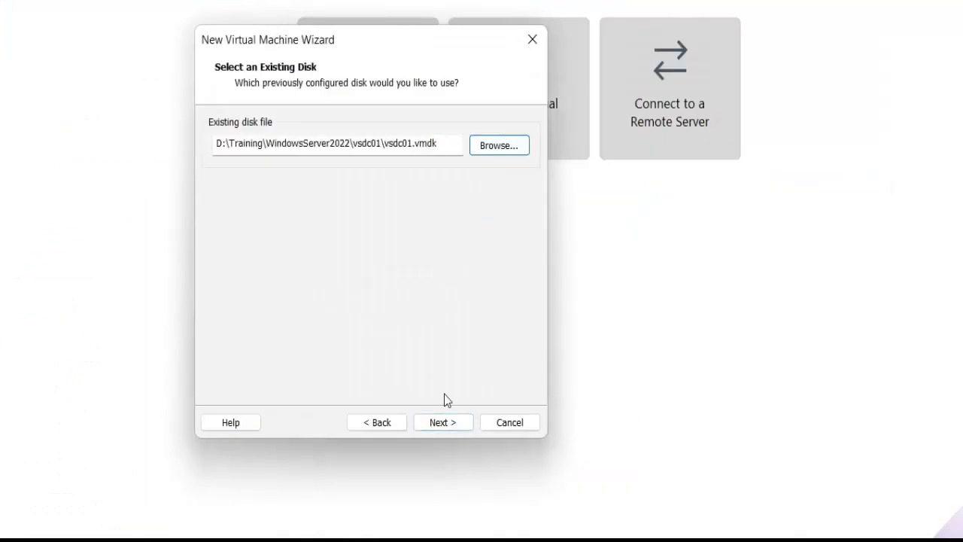
pyautogui.click(451, 425)
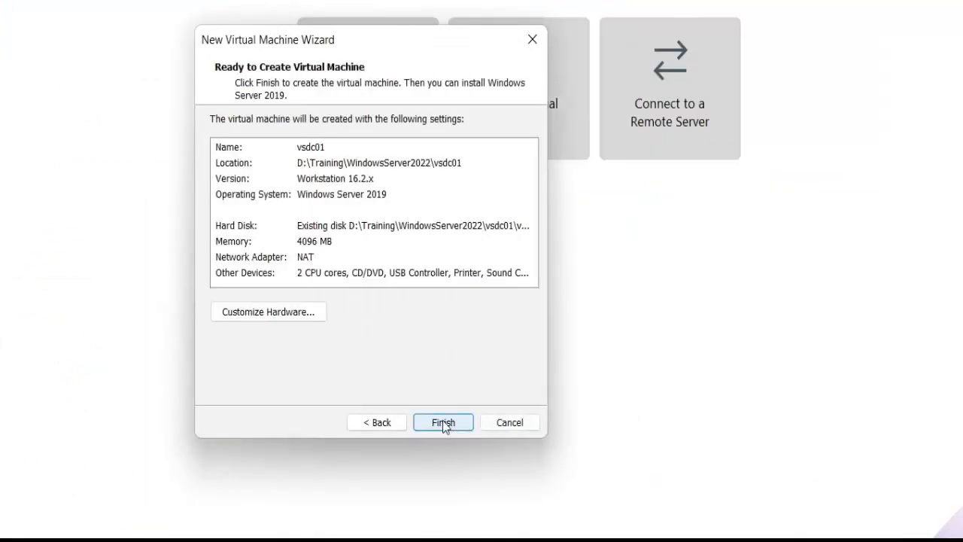
pyautogui.click(444, 424)
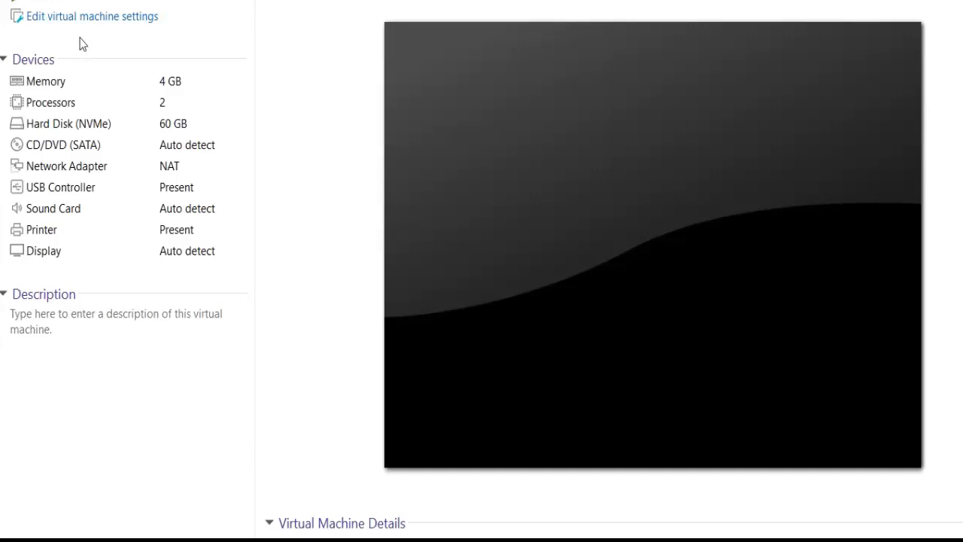
# Power on the vsdc01 virtual machine and agree to try connecting virtual device sata0:1 at every power-on.
pyautogui.click(145, 1)
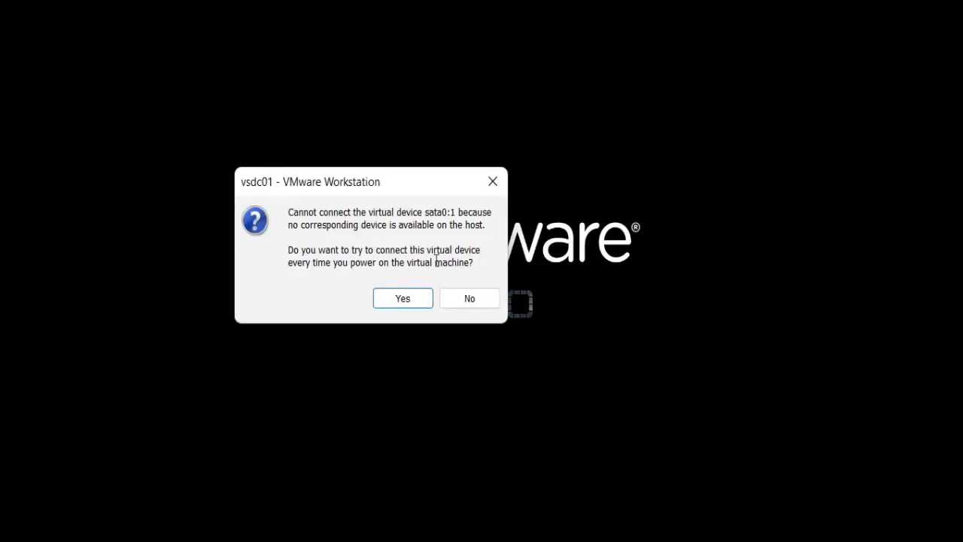
pyautogui.click(403, 298)
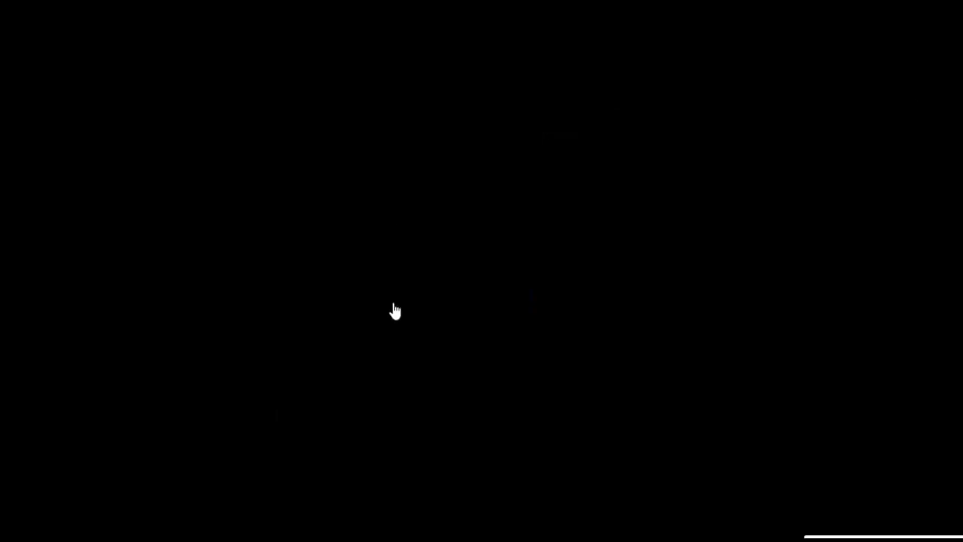
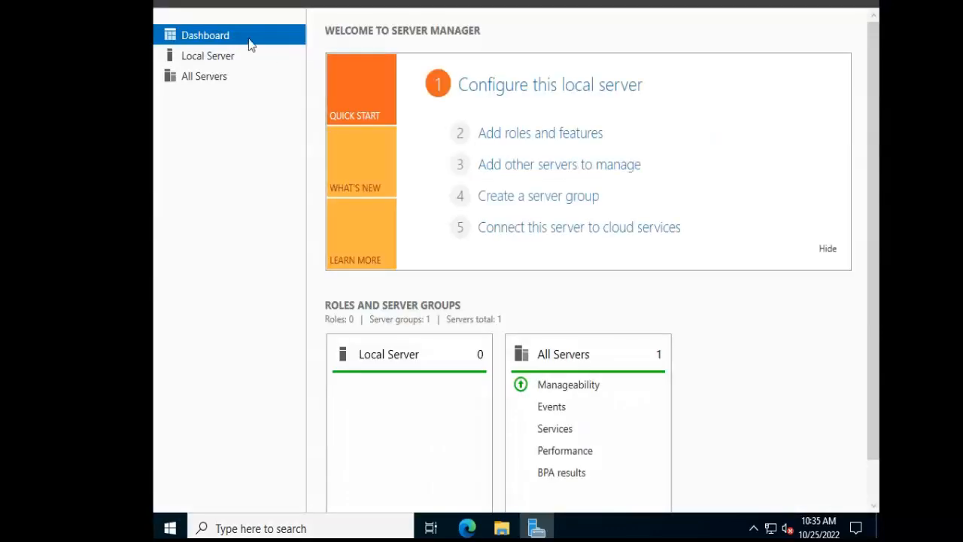
# Display the Local Server properties in Server Manager and look through all of their columns.
pyautogui.click(205, 59)
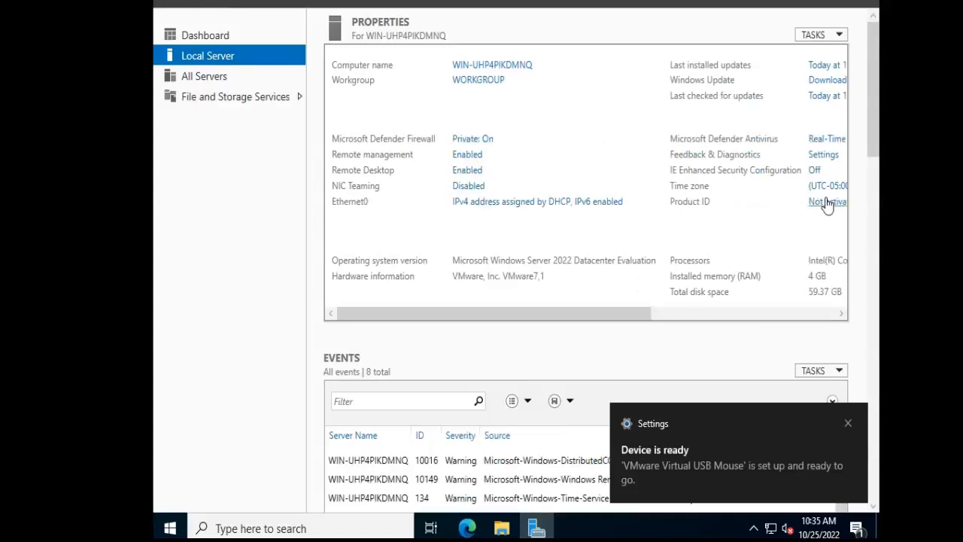
pyautogui.moveTo(626, 313); pyautogui.dragTo(681, 318)
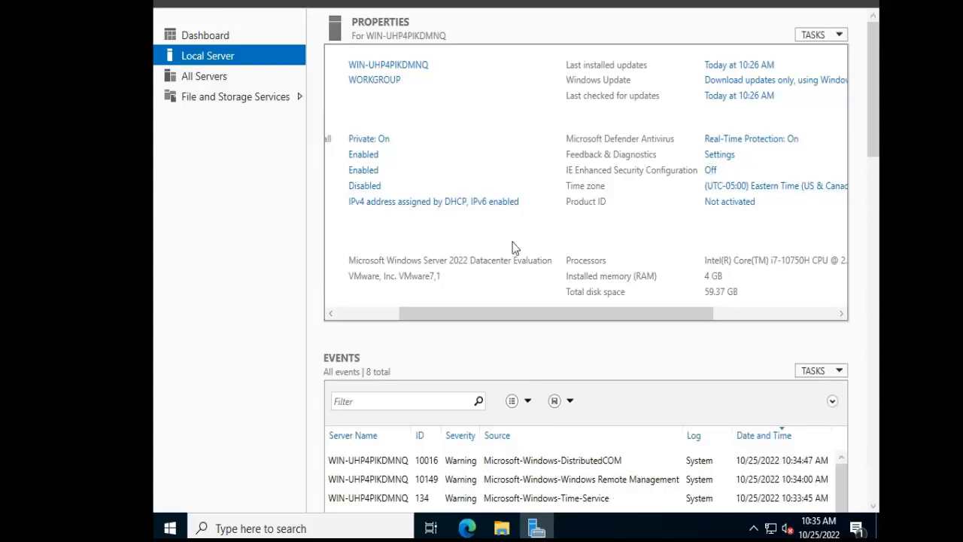
pyautogui.moveTo(509, 313); pyautogui.dragTo(312, 327)
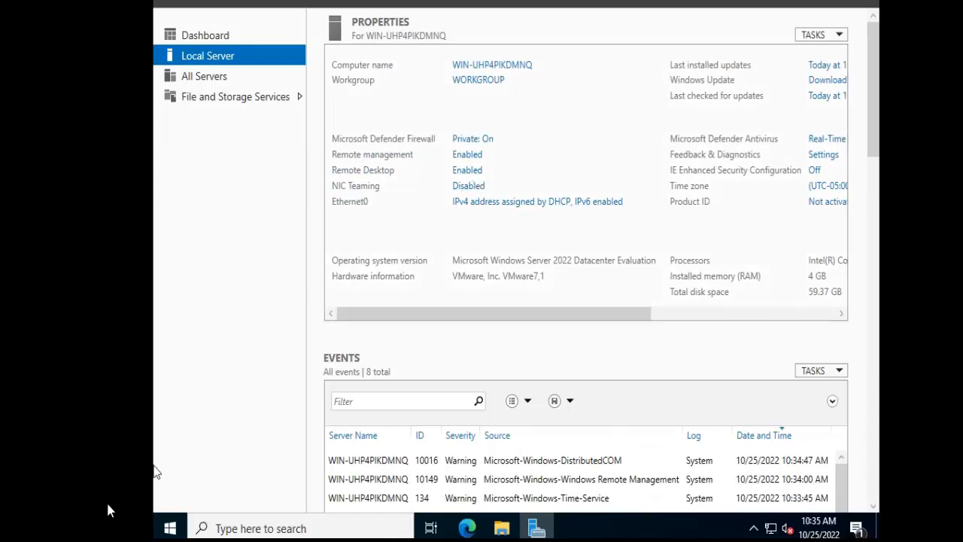
# Look up the Windows Update settings to review the server's update status, and close the settings window.
pyautogui.click(171, 530)
pyautogui.write('windows')
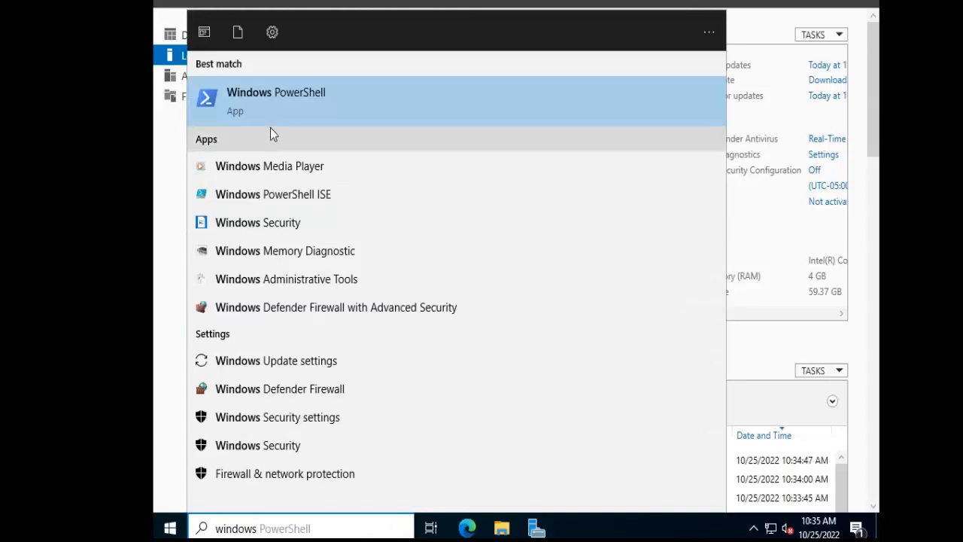
pyautogui.write(' up')
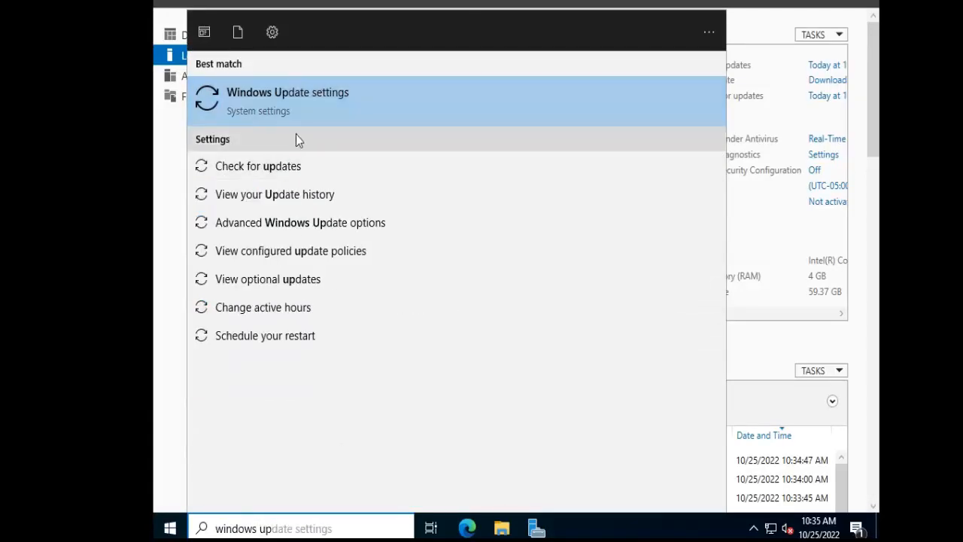
pyautogui.click(285, 165)
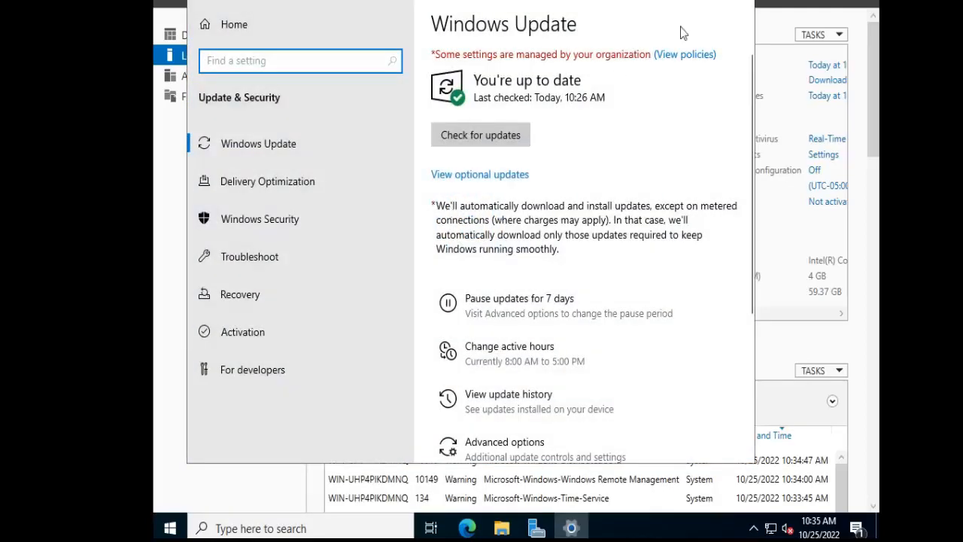
pyautogui.click(738, 1)
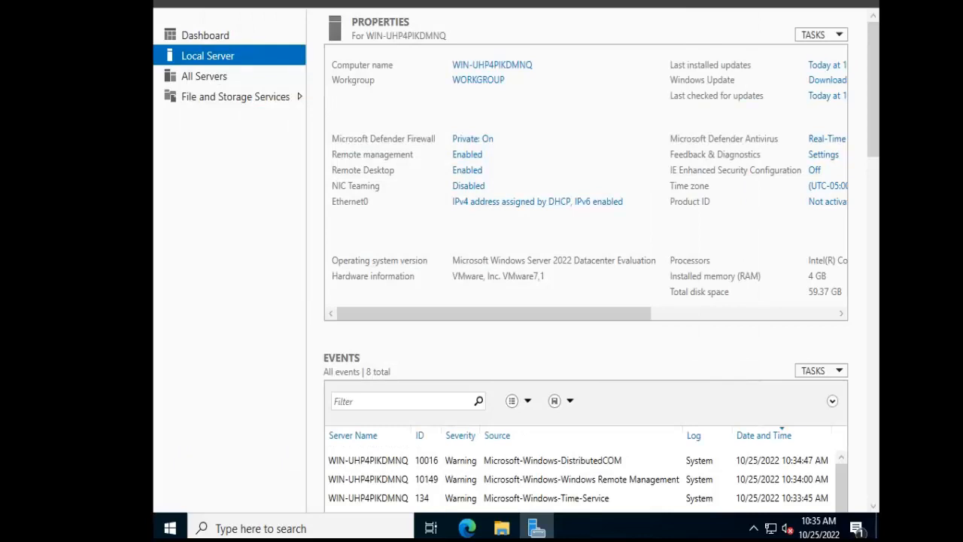
# Rename the computer as vsdc01, keeping it in WORKGROUP, and postpone the restart.
pyautogui.moveTo(474, 541)
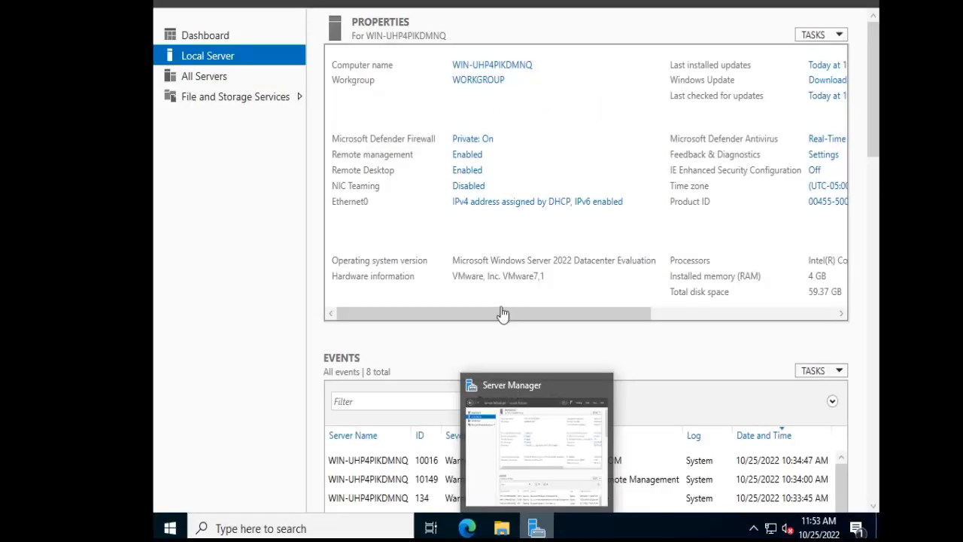
pyautogui.click(503, 66)
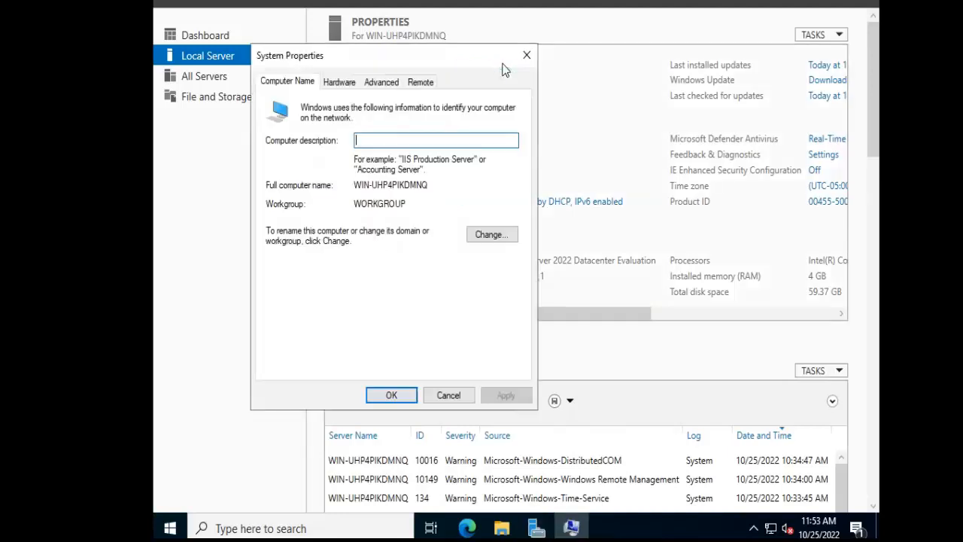
pyautogui.click(491, 236)
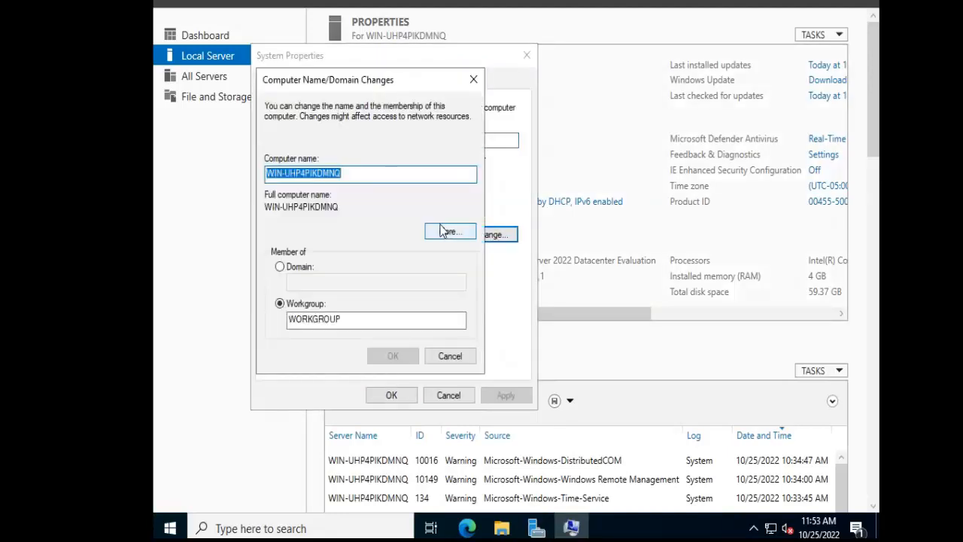
pyautogui.write('vsdc01')
pyautogui.click(401, 354)
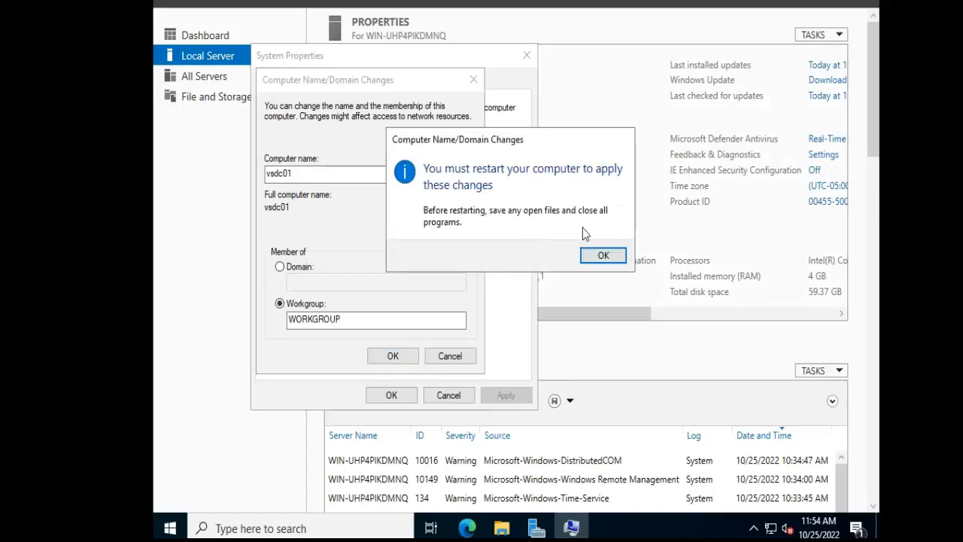
pyautogui.click(607, 255)
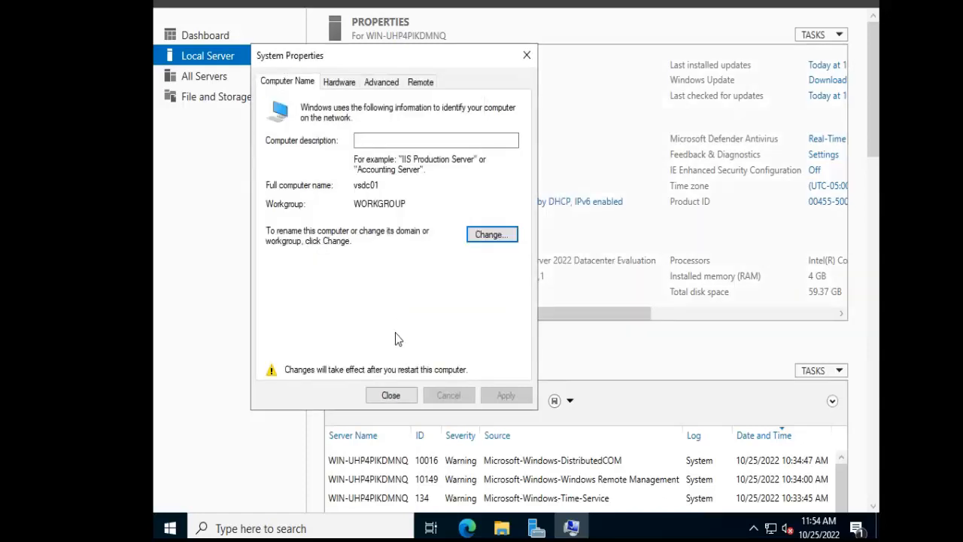
pyautogui.click(392, 398)
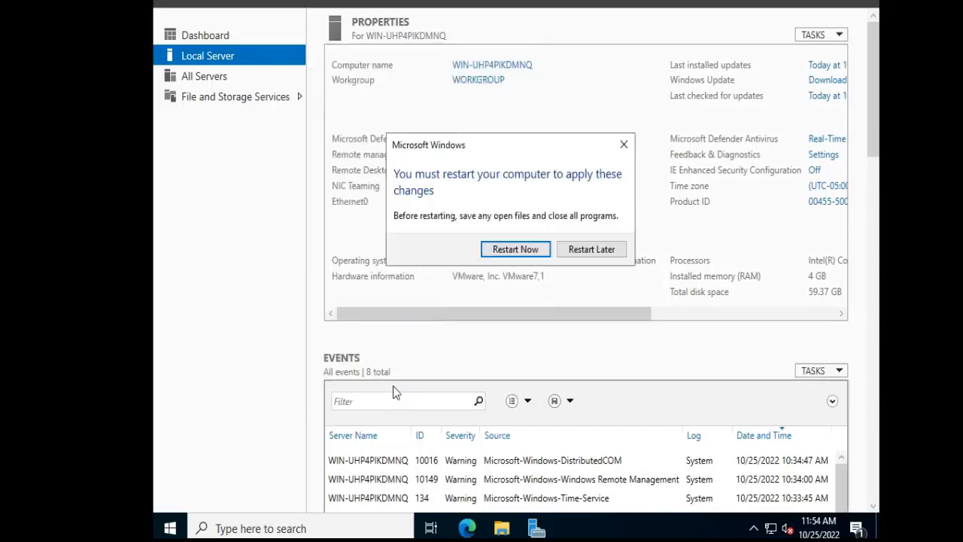
pyautogui.click(600, 251)
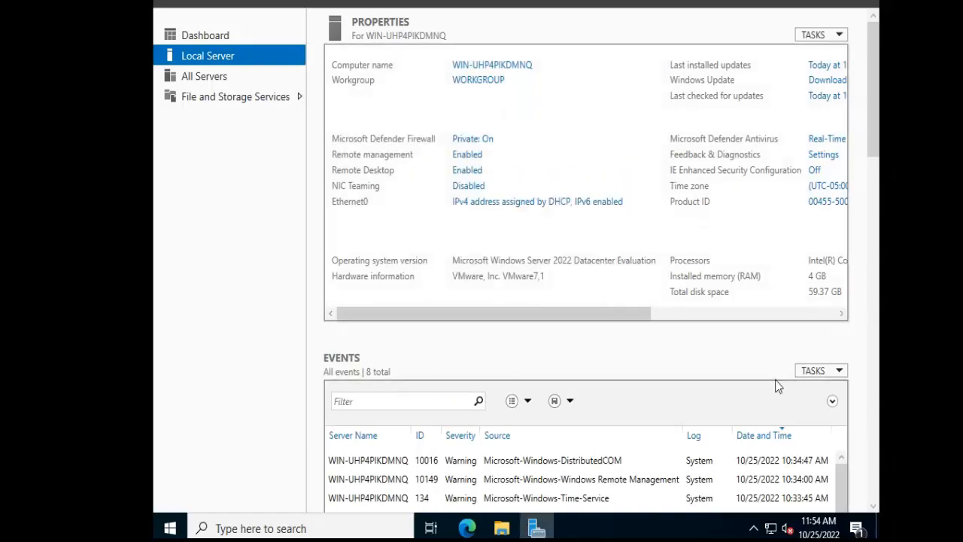
# Open the Ethernet0 adapter's TCP/IPv4 properties and switch it to a manually specified IP address.
pyautogui.click(486, 201)
pyautogui.doubleClick(320, 117)
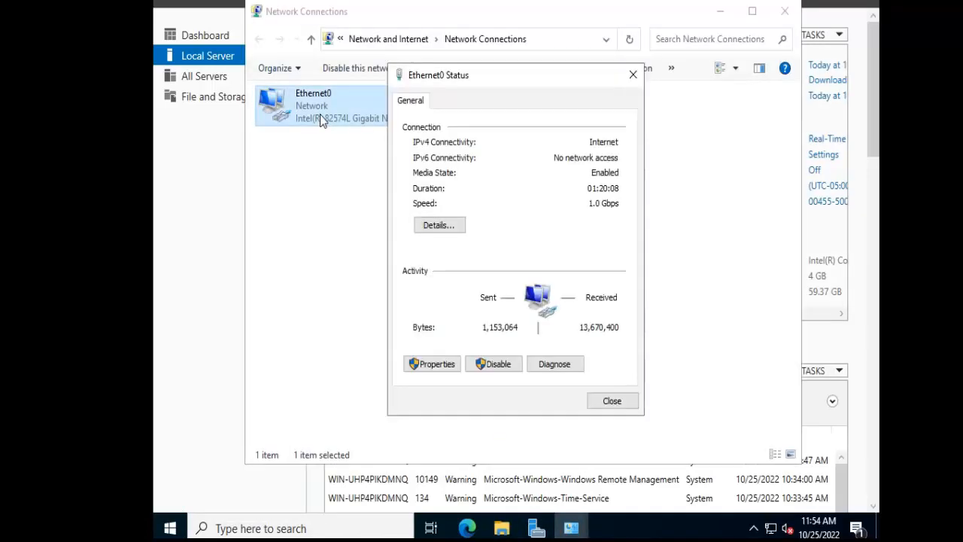
pyautogui.click(431, 366)
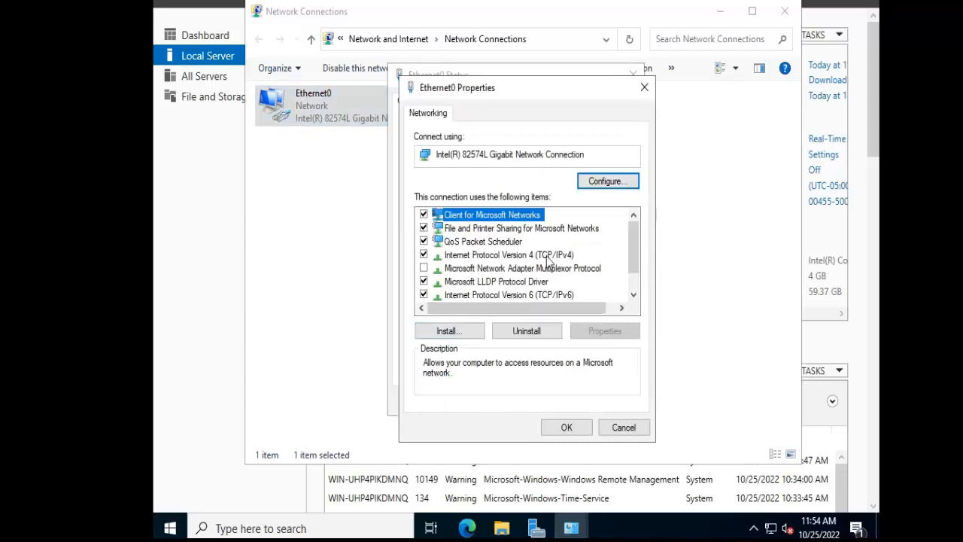
pyautogui.doubleClick(547, 256)
pyautogui.click(497, 260)
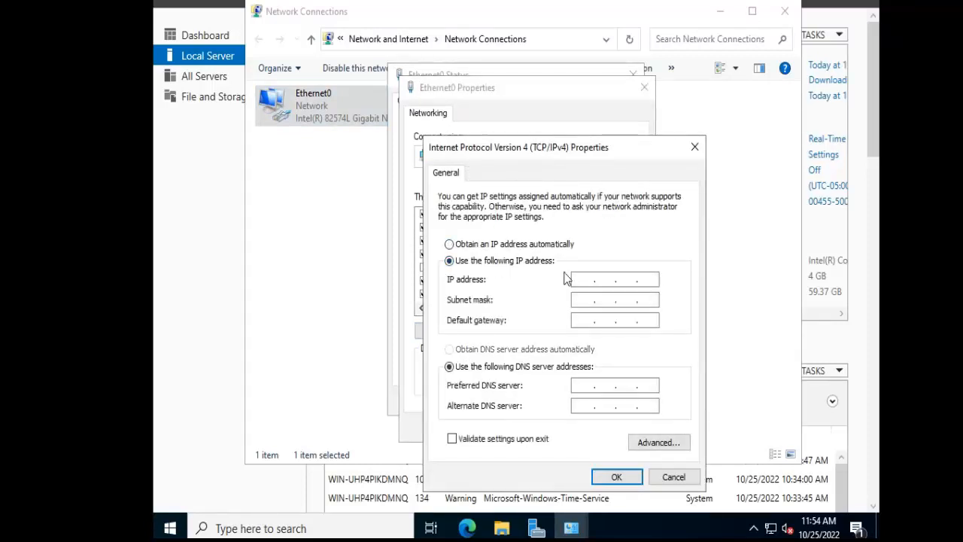
# Set the IP address to 10.0.0.3, the subnet mask to 255.255.255.0 and the default gateway to 10.0.0.1.
pyautogui.click(582, 279)
pyautogui.write('10.0.0.3')
pyautogui.press('Tab')
pyautogui.write('255255255')
pyautogui.press('Tab')
pyautogui.write('10.0.0.1')
# Set the preferred DNS server to 8.8.8.8, accept the Ethernet0 settings and close its status window.
pyautogui.press('Tab')
pyautogui.press('Tab')
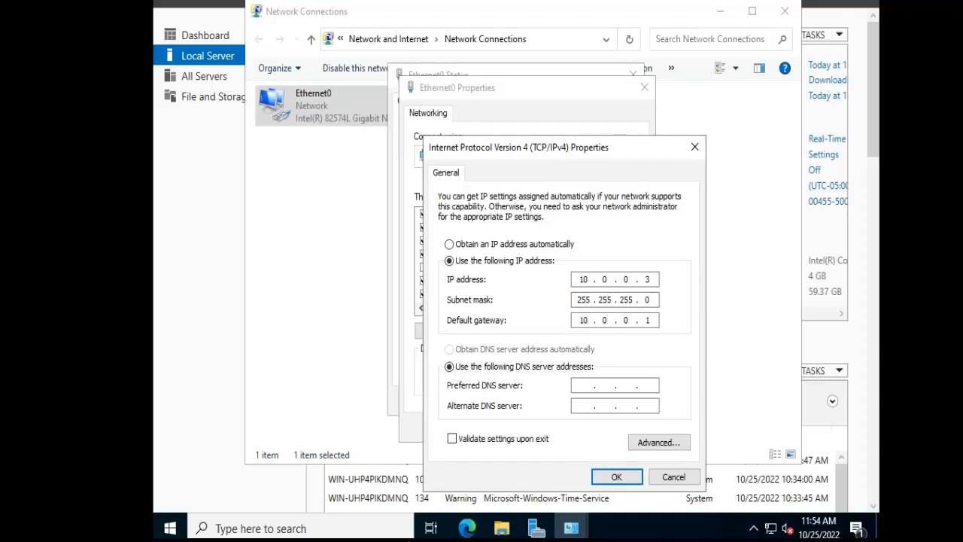
pyautogui.write('8.8.8.8')
pyautogui.click(616, 476)
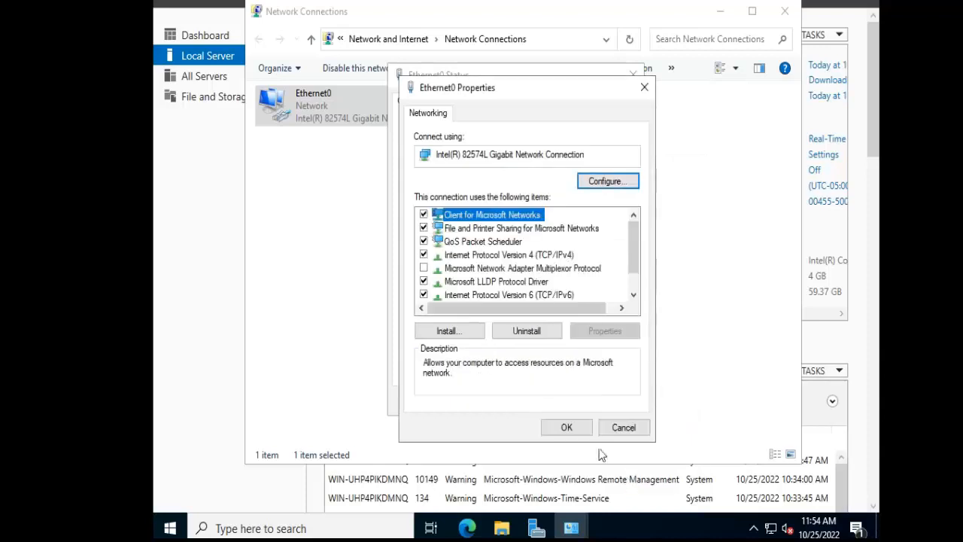
pyautogui.click(568, 426)
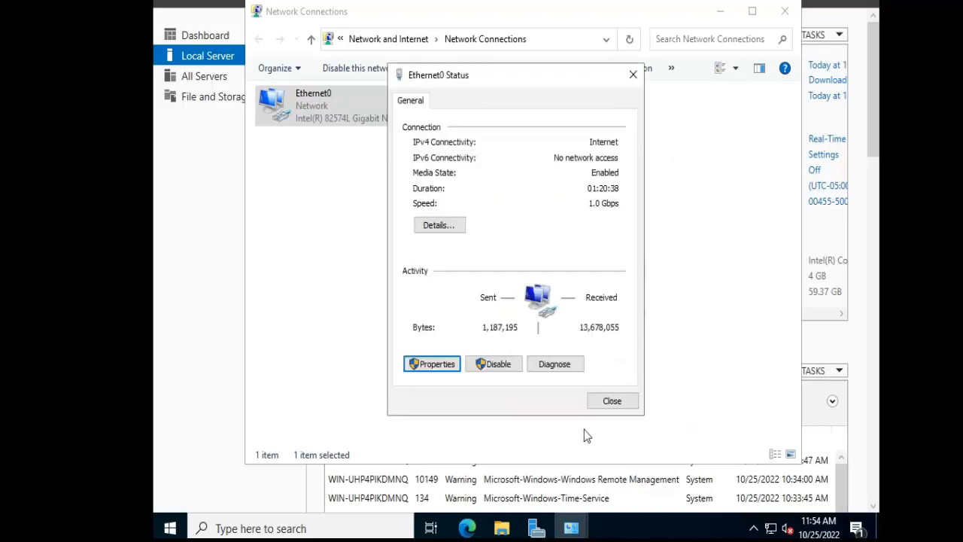
pyautogui.click(613, 400)
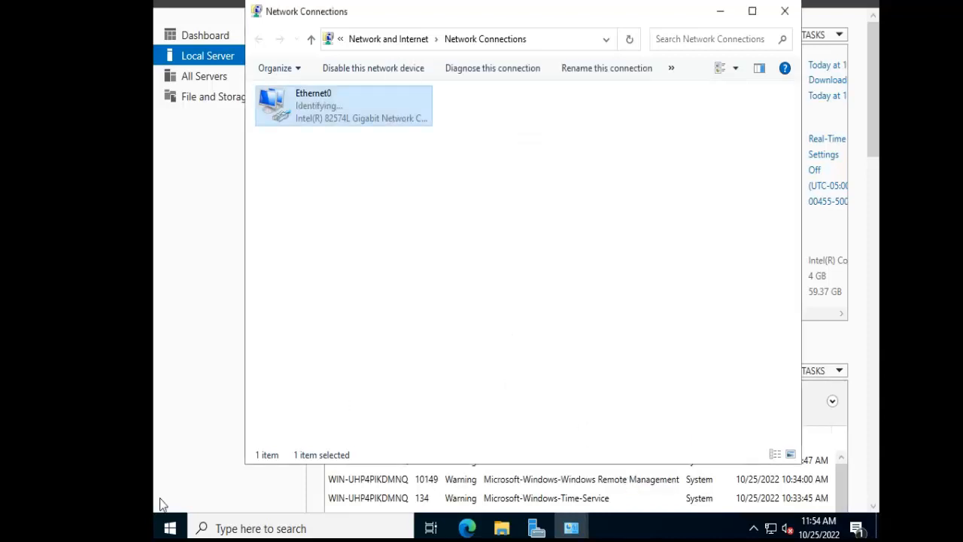
# Open Windows Defender Firewall, look through its allowed apps and features, and check the option to add another app.
pyautogui.click(169, 528)
pyautogui.write('firwa')
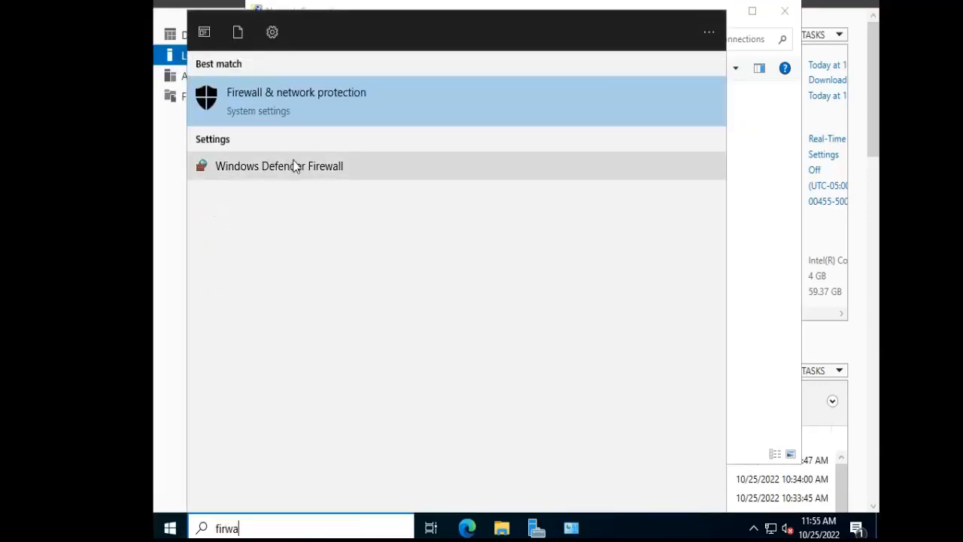
pyautogui.click(295, 164)
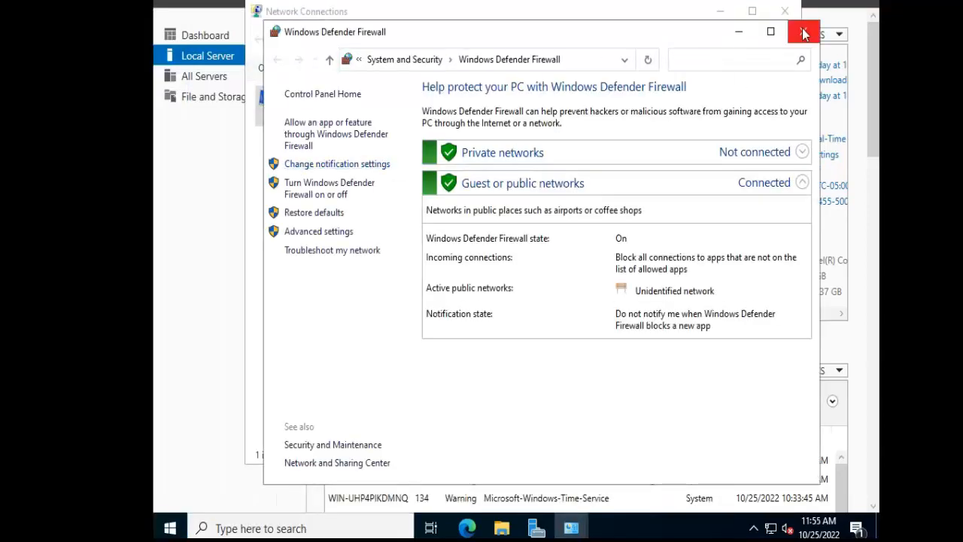
pyautogui.click(770, 32)
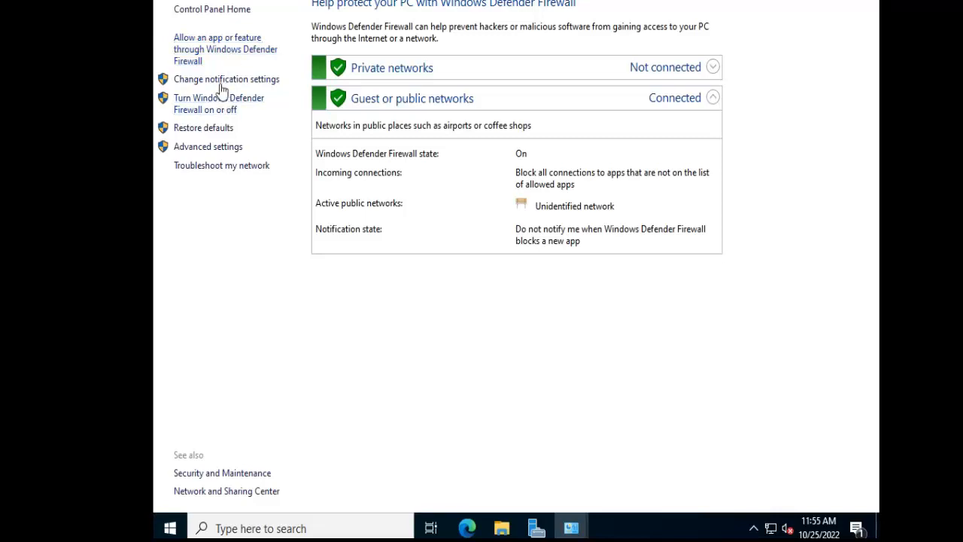
pyautogui.click(222, 60)
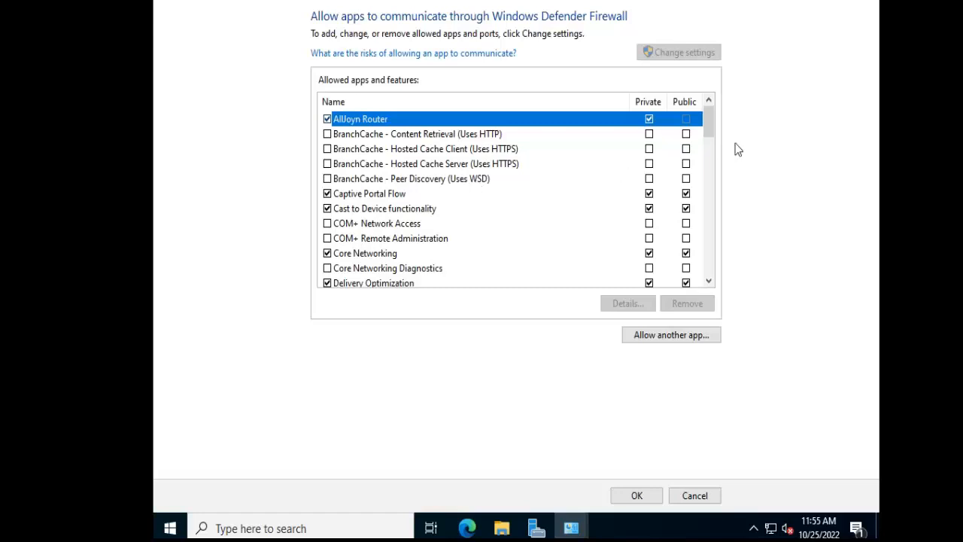
pyautogui.moveTo(708, 127); pyautogui.dragTo(703, 287)
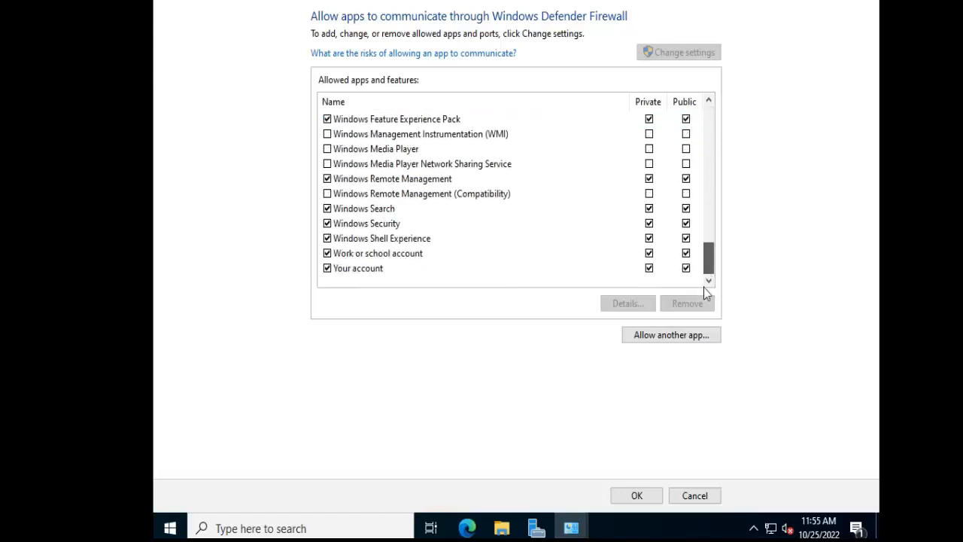
pyautogui.click(674, 336)
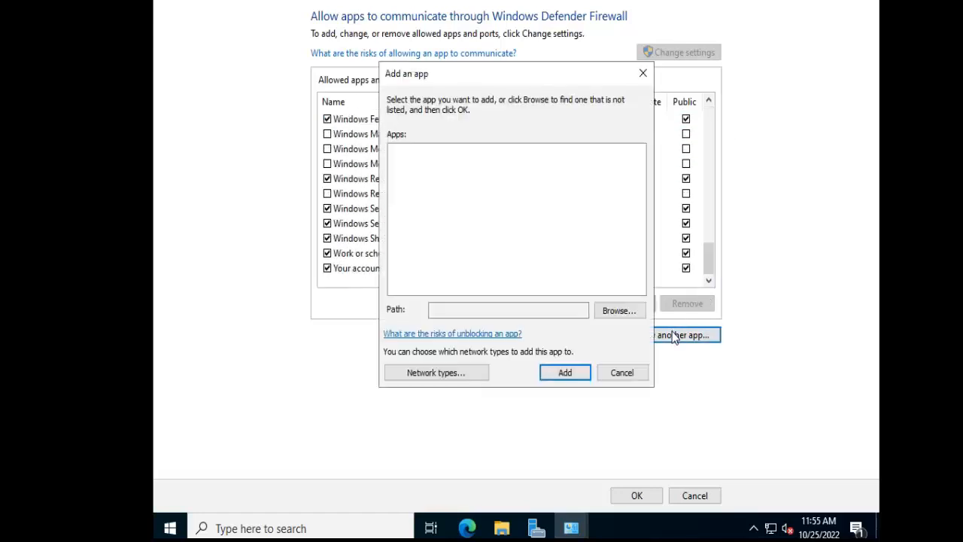
pyautogui.click(622, 374)
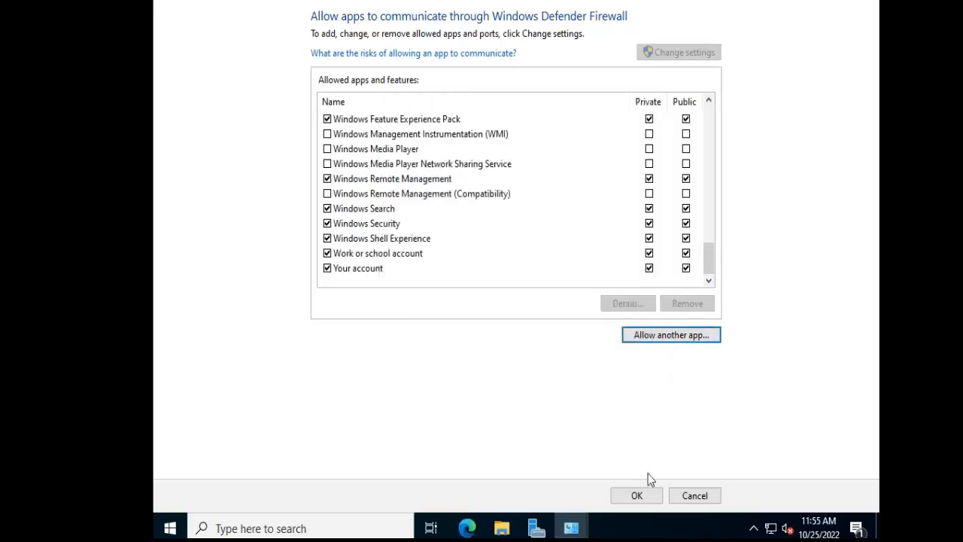
# Leave the allowed apps list without changes and display the inbound rules in Windows Defender Firewall with Advanced Security.
pyautogui.click(693, 494)
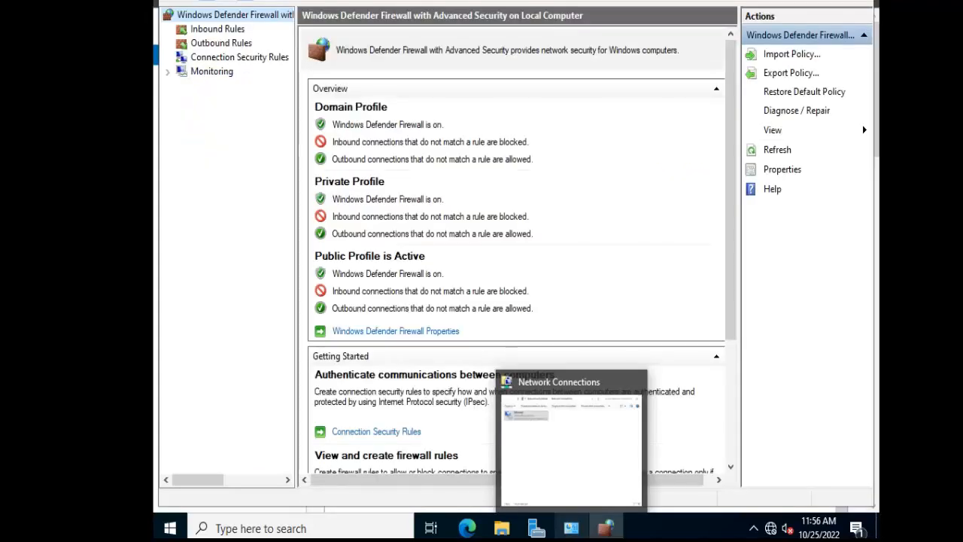
pyautogui.click(226, 30)
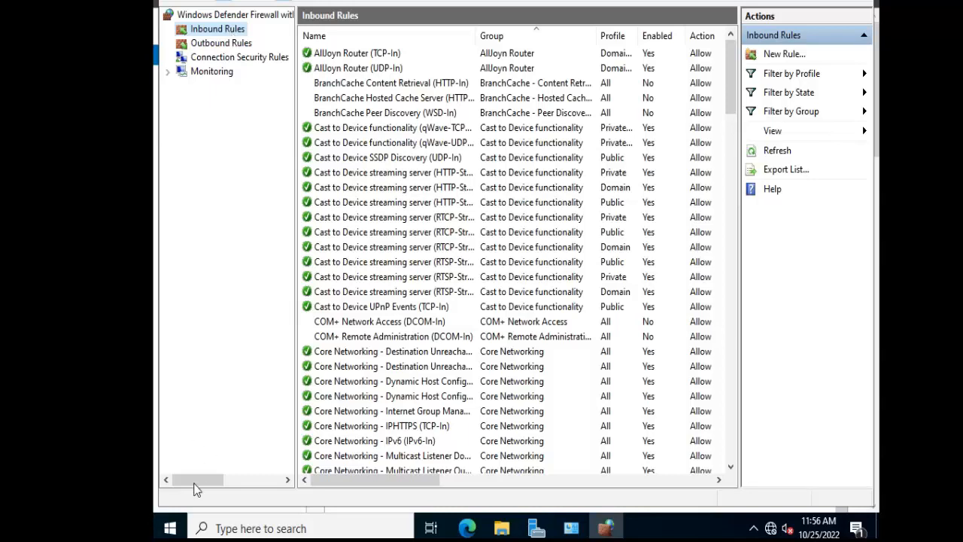
# Open a command prompt on the server and run ipconfig to check its IP configuration.
pyautogui.click(173, 529)
pyautogui.write('cmd')
pyautogui.press('Return')
pyautogui.write('ipconfig')
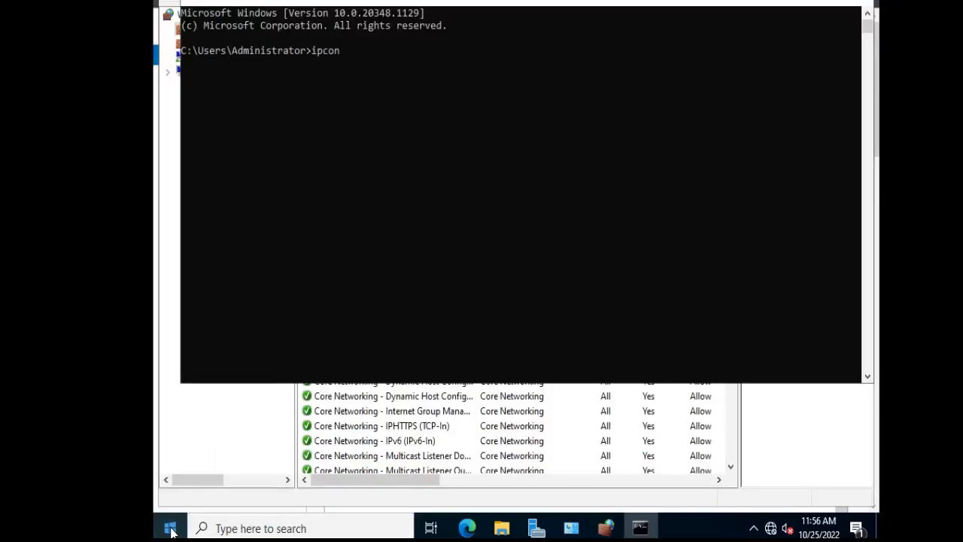
pyautogui.press('Return')
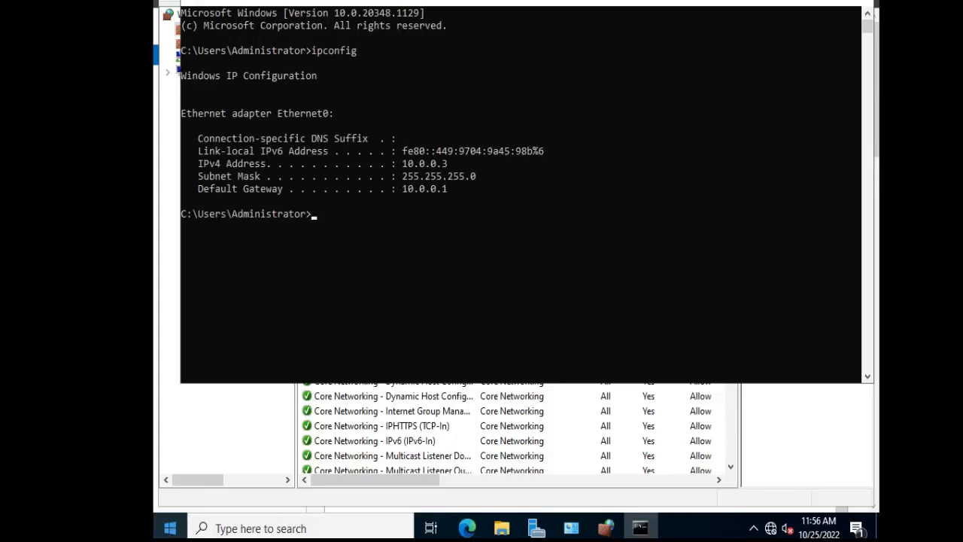
# Switch to the host computer's Command Prompt, ping 10.0.0.3 to test the connection, and minimize that window.
pyautogui.hotkey('alt', 'Tab')
pyautogui.moveTo(296, 0); pyautogui.dragTo(604, 31)
pyautogui.write('ping 10.0.0.3')
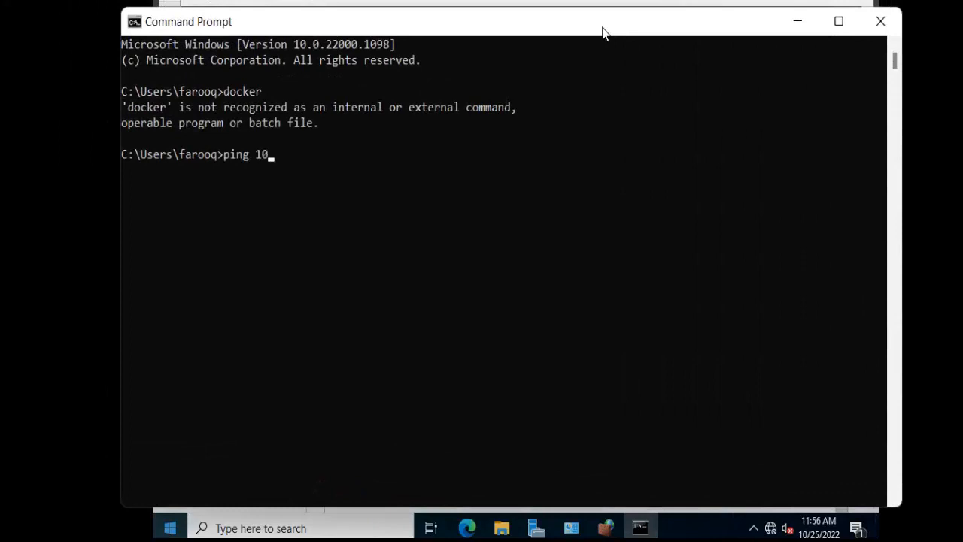
pyautogui.press('Return')
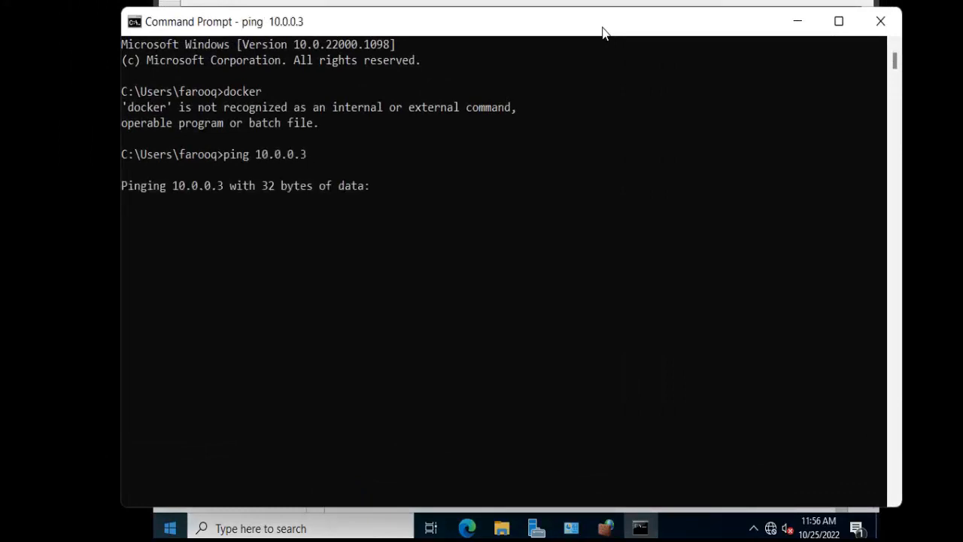
pyautogui.click(799, 24)
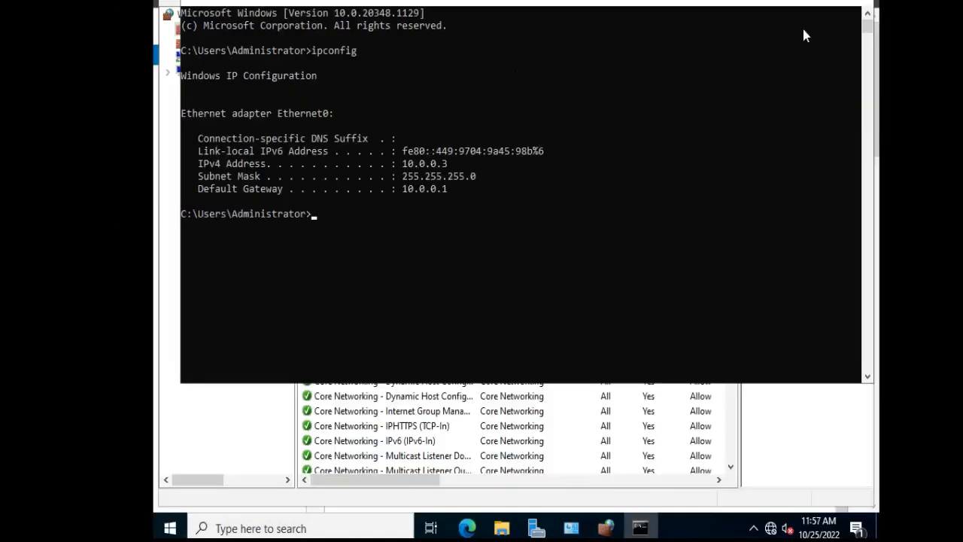
# Return to the firewall's inbound rules and start a new rule of the predefined type File and Printer Sharing.
pyautogui.click(256, 414)
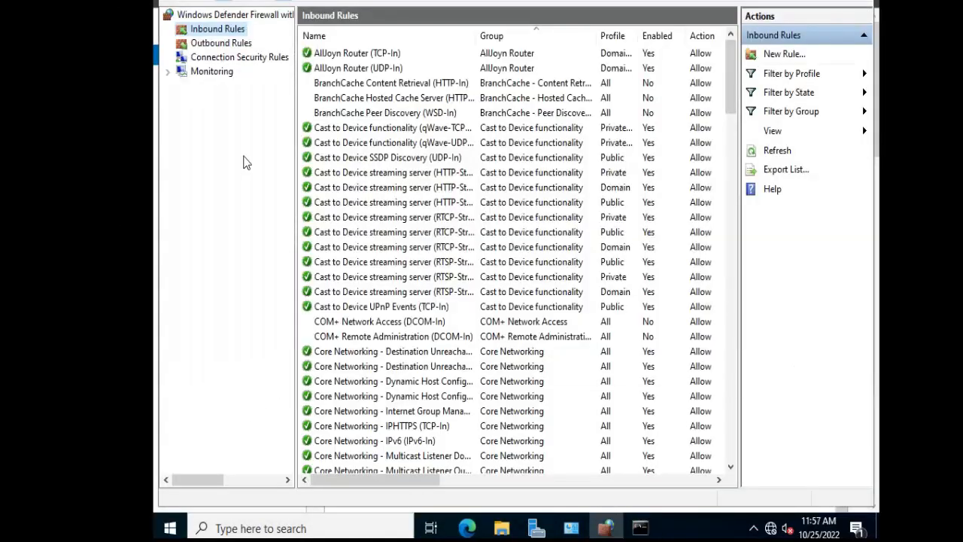
pyautogui.rightClick(220, 30)
pyautogui.click(246, 37)
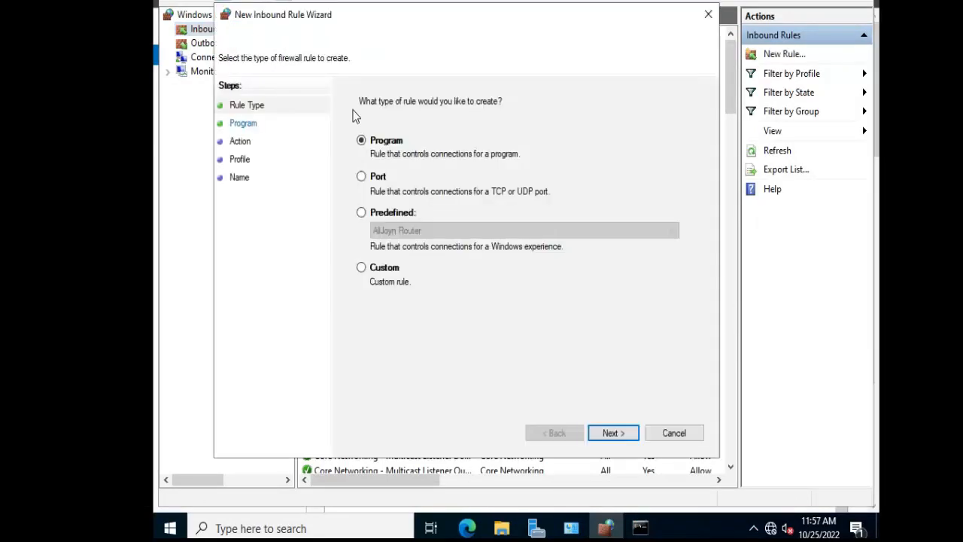
pyautogui.click(380, 186)
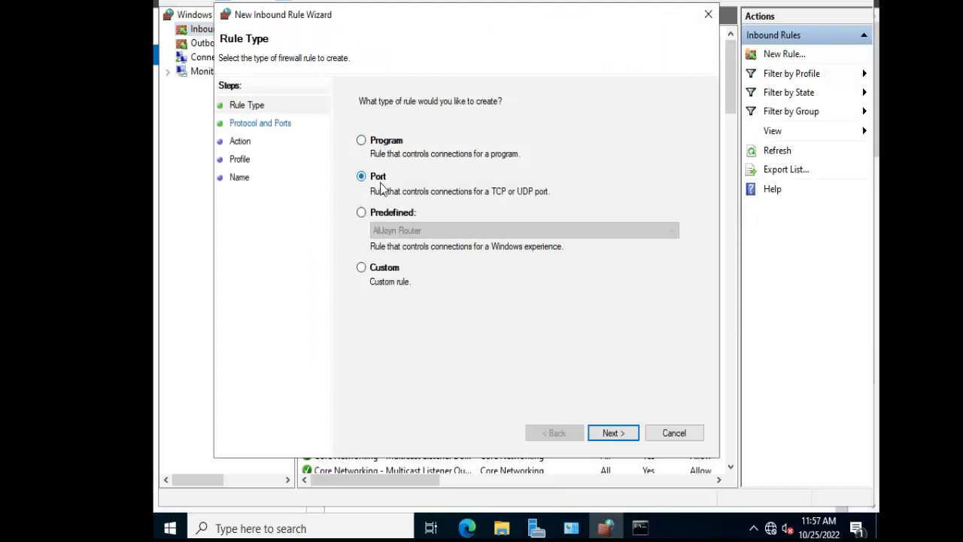
pyautogui.click(382, 214)
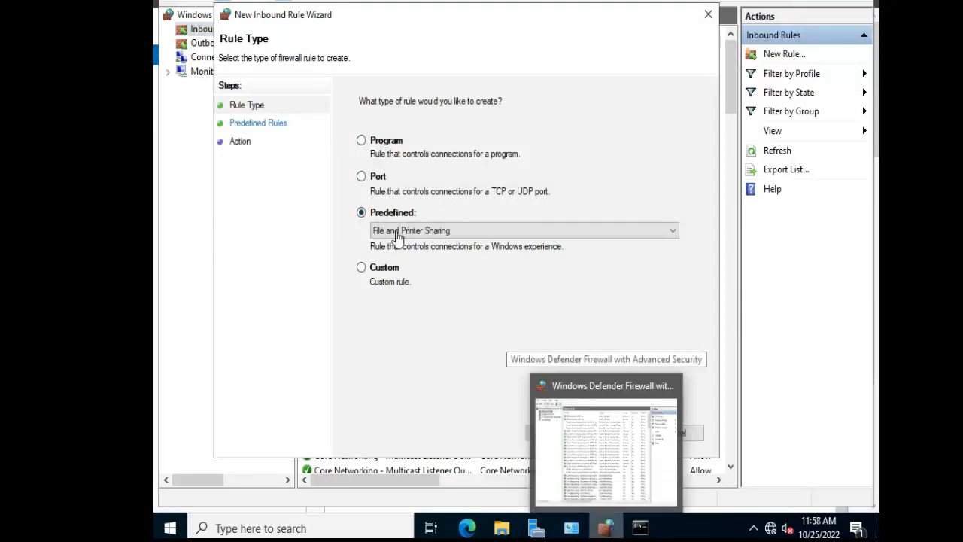
pyautogui.click(405, 233)
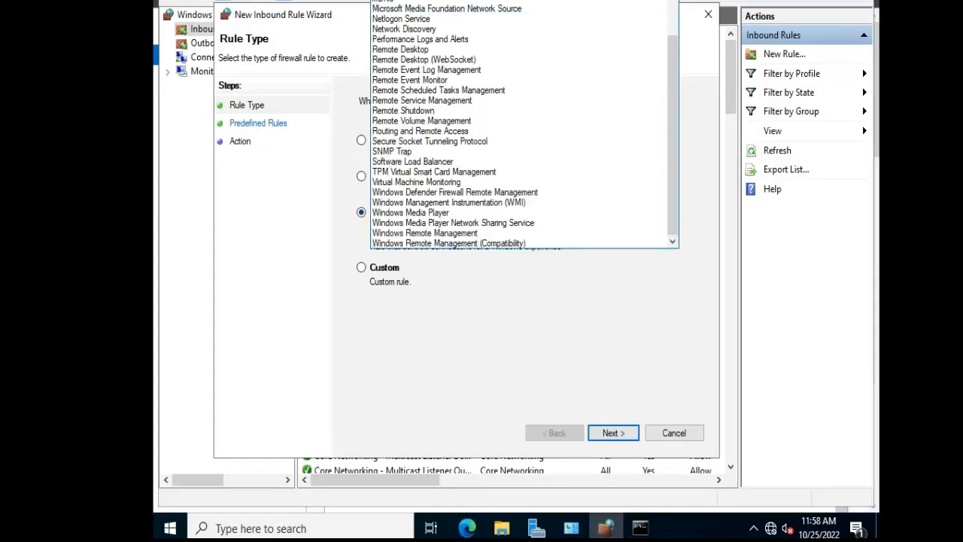
pyautogui.click(559, 344)
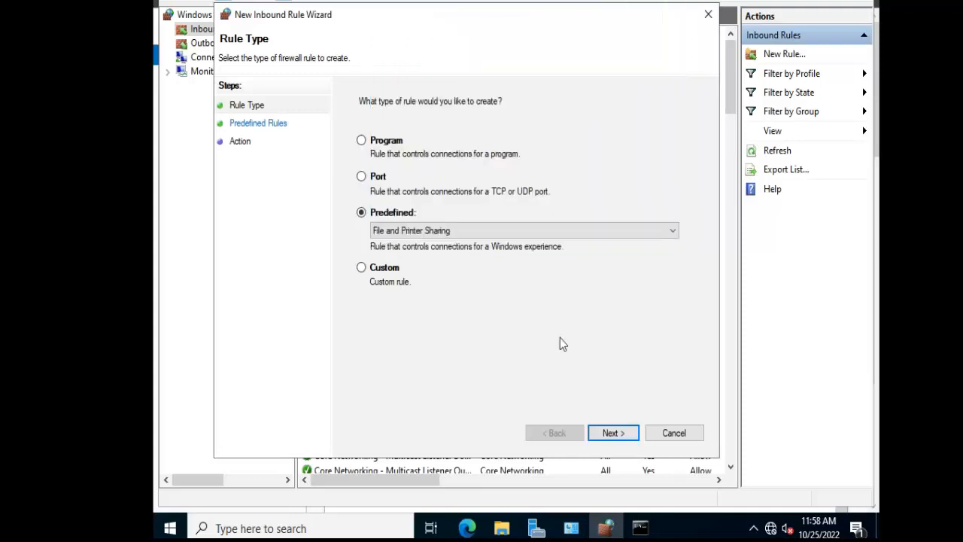
pyautogui.click(621, 432)
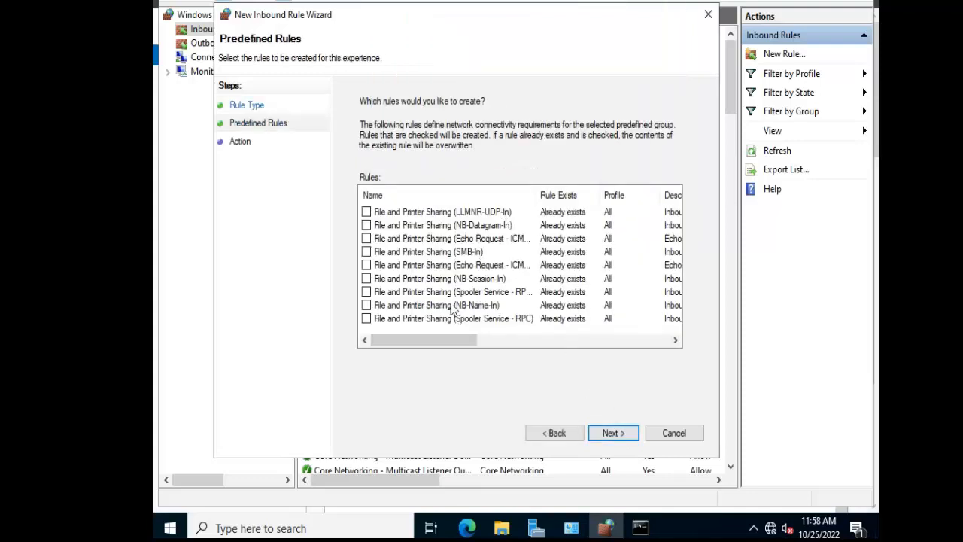
# Include both File and Printer Sharing Echo Request rules, allow the connection, and finish the new inbound rule.
pyautogui.click(374, 240)
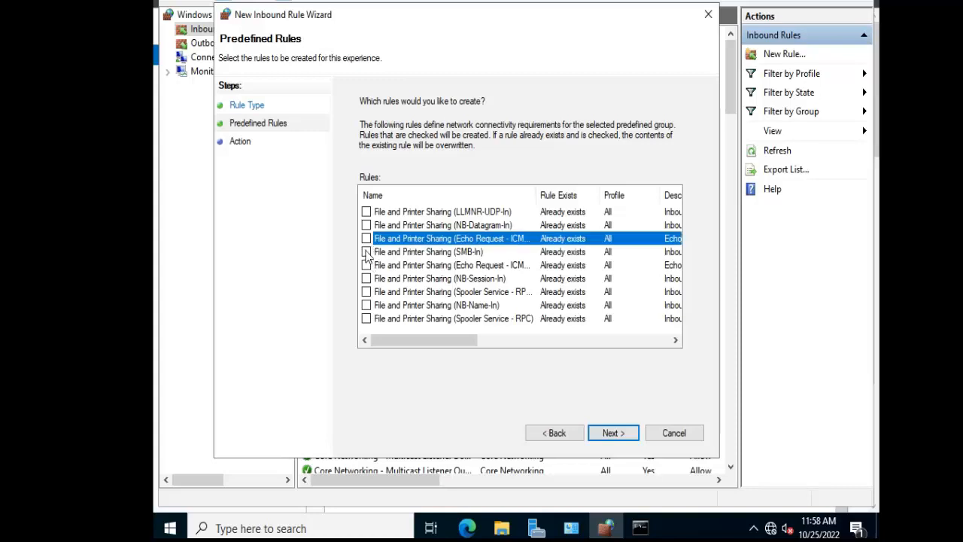
pyautogui.click(366, 240)
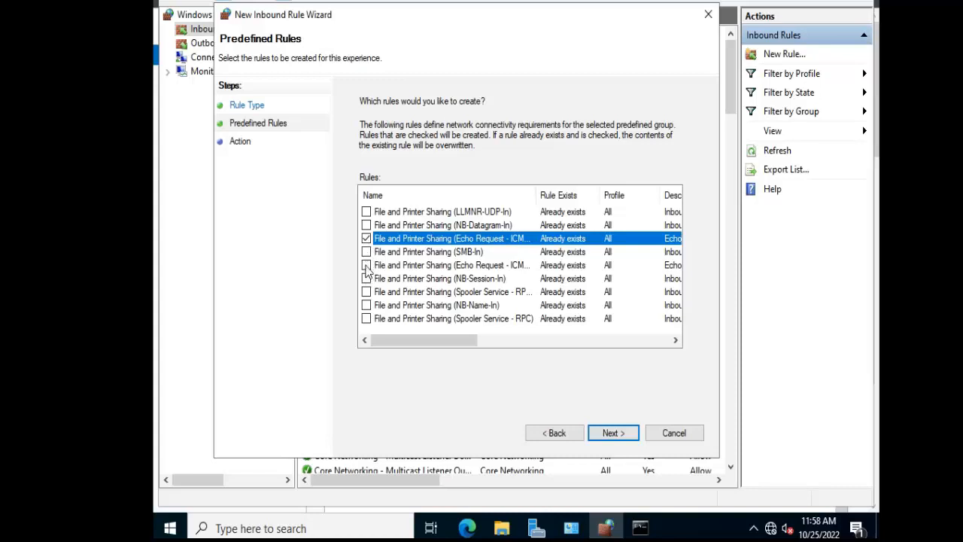
pyautogui.click(367, 266)
pyautogui.click(612, 435)
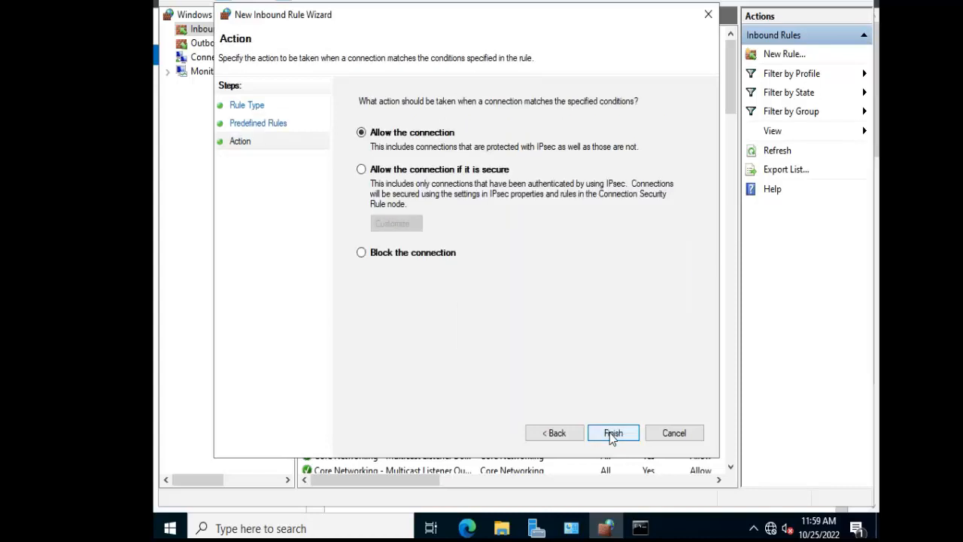
pyautogui.click(612, 434)
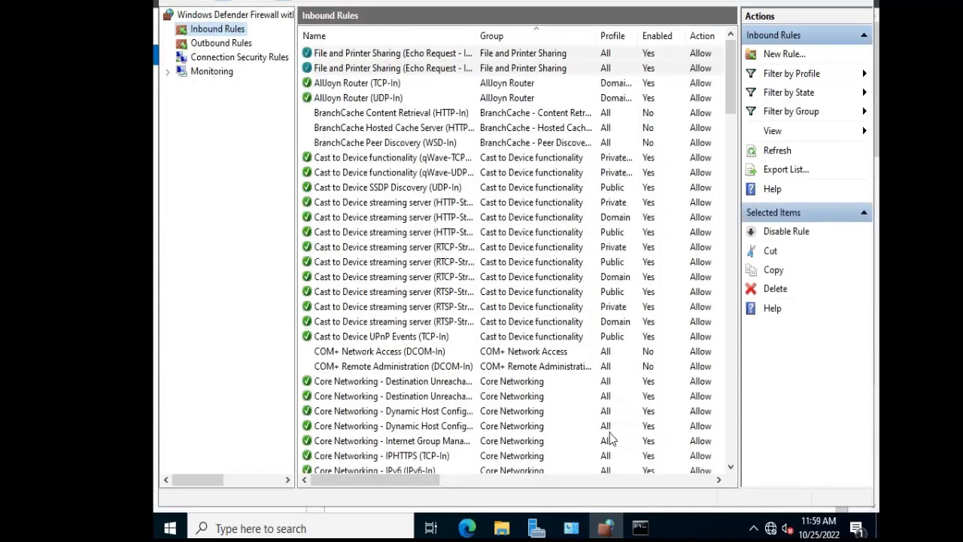
# Ping 10.0.0.3 from the host computer's Command Prompt and again from the other server's command prompt.
pyautogui.moveTo(640, 527)
pyautogui.click(569, 501)
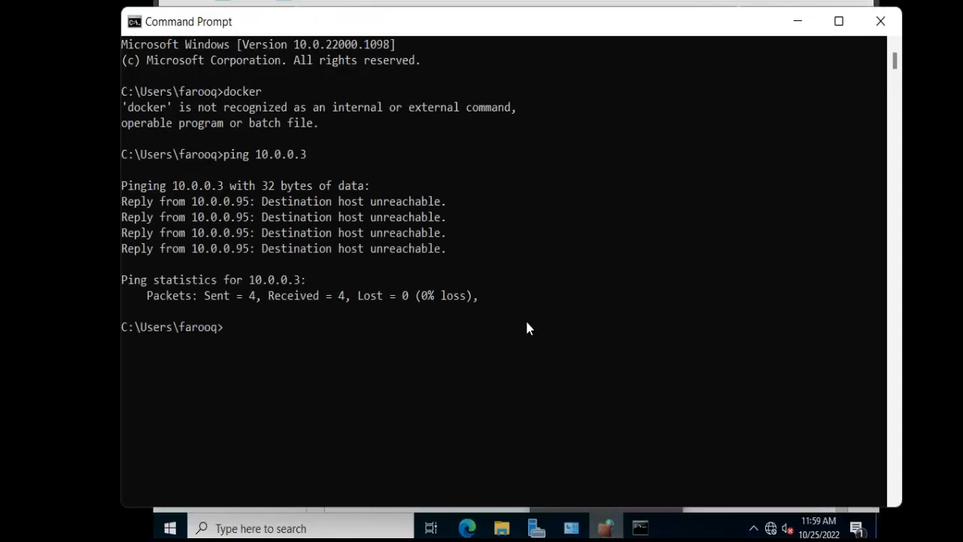
pyautogui.press('Up')
pyautogui.press('Return')
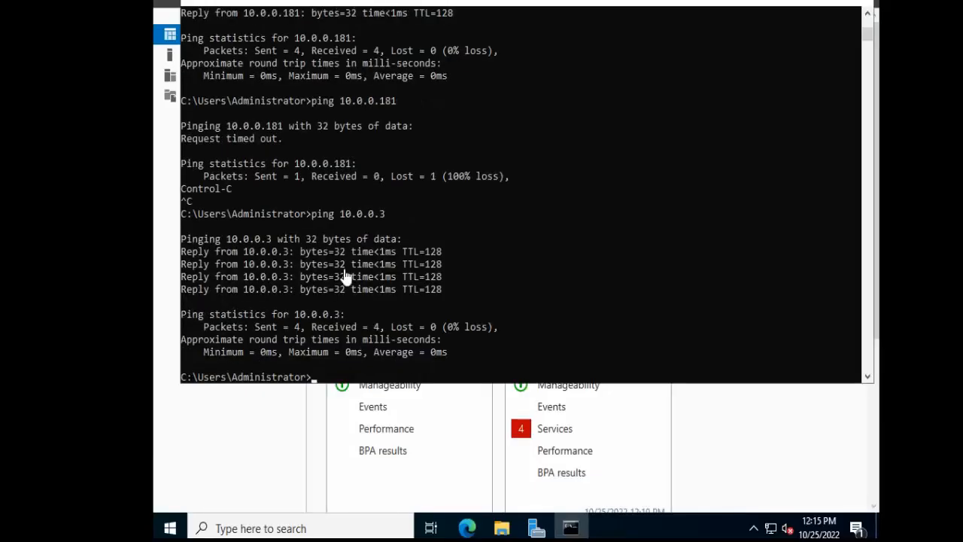
pyautogui.write('ping 10.0.0.3')
pyautogui.press('Return')
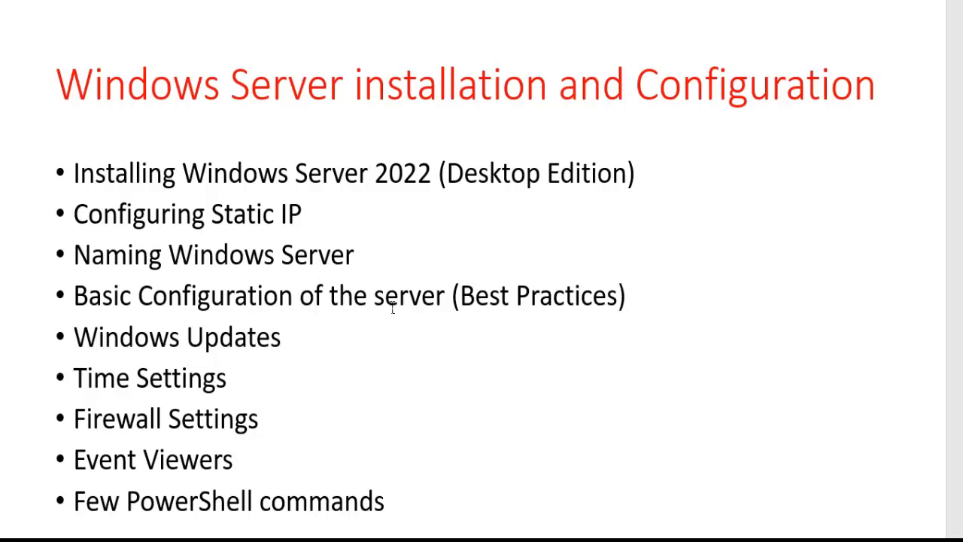
pyautogui.click(314, 339)
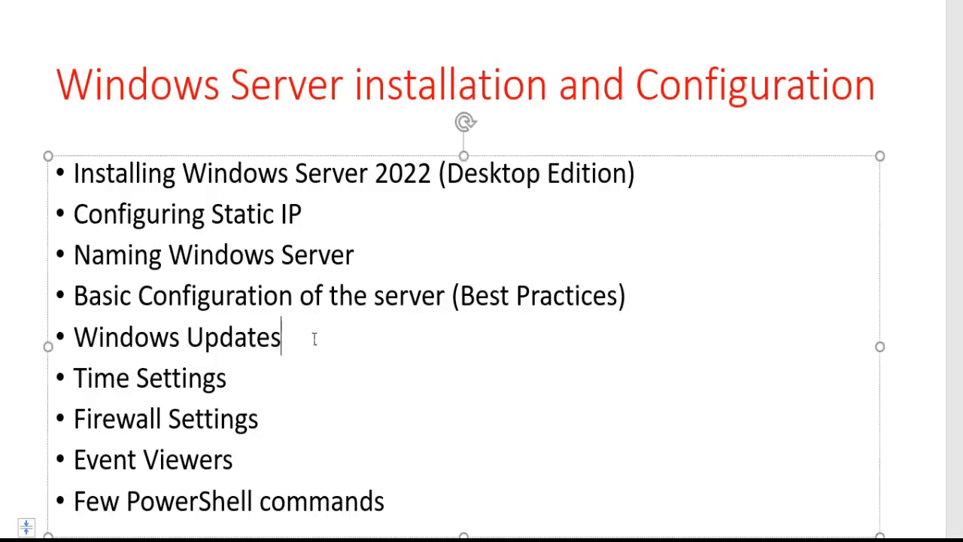
pyautogui.click(236, 380)
pyautogui.click(273, 418)
# Switch to the vsdc01 virtual machine, open Event Viewer maximized, and widen its console tree.
pyautogui.moveTo(574, 540)
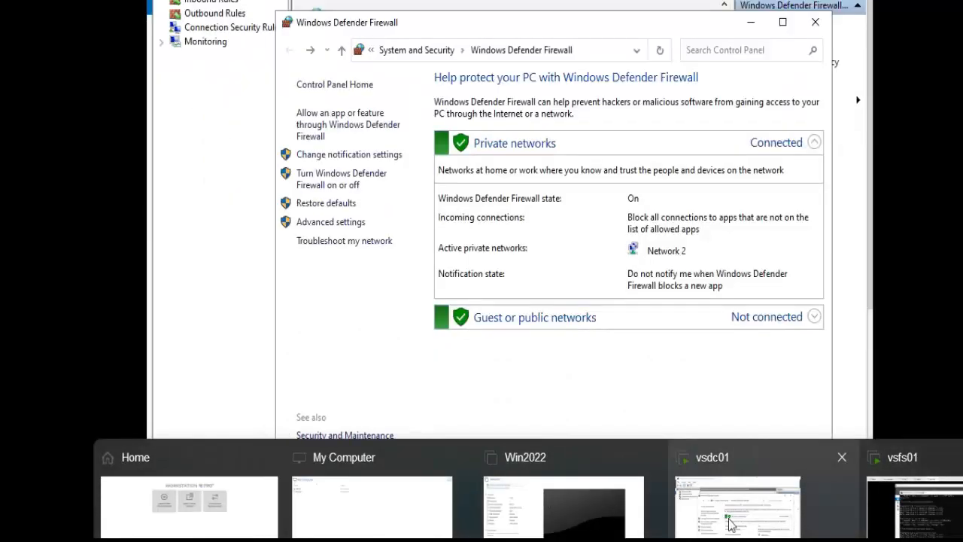
pyautogui.click(729, 525)
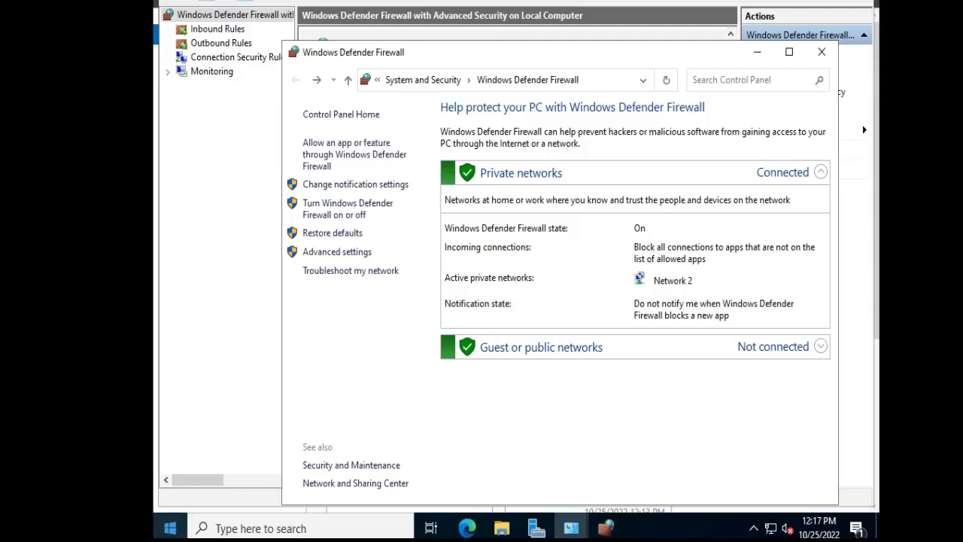
pyautogui.click(173, 530)
pyautogui.write('eve')
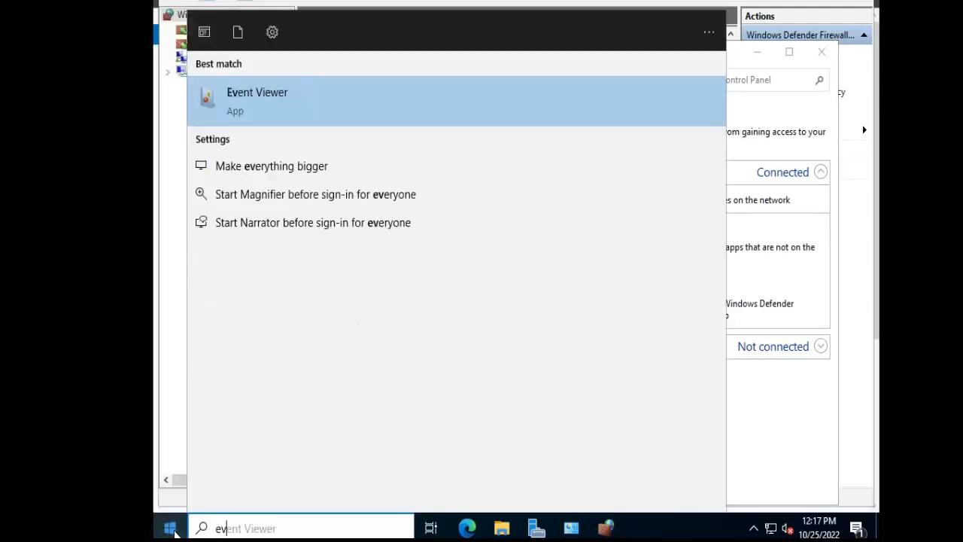
pyautogui.click(308, 98)
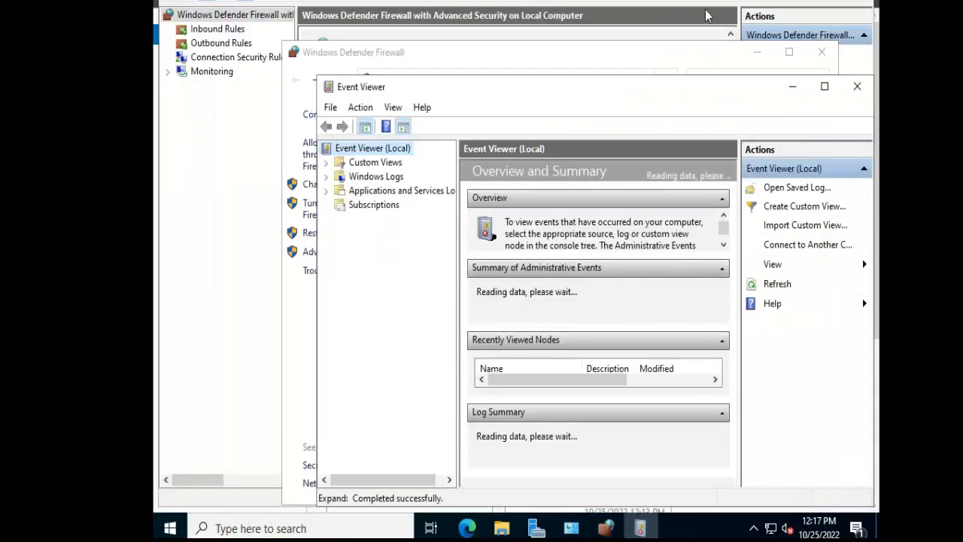
pyautogui.doubleClick(506, 87)
pyautogui.moveTo(293, 149); pyautogui.dragTo(397, 143)
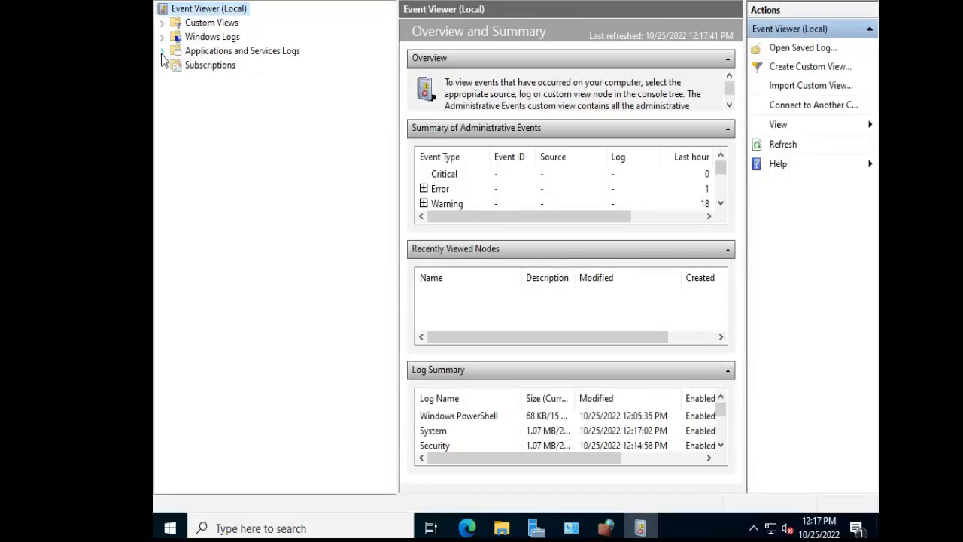
# Expand Applications and Services Logs and Windows Logs, and look at the Application and System event logs.
pyautogui.click(163, 51)
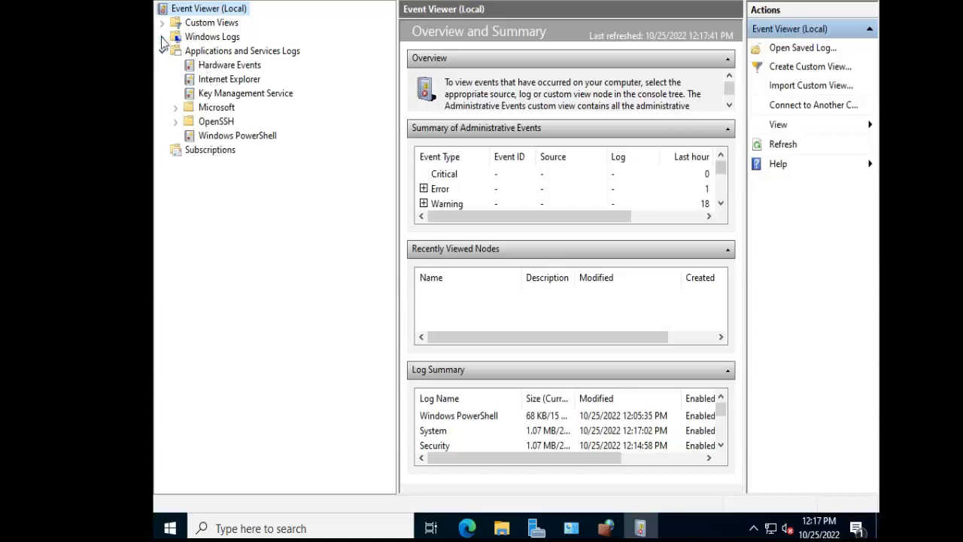
pyautogui.click(162, 37)
pyautogui.click(213, 52)
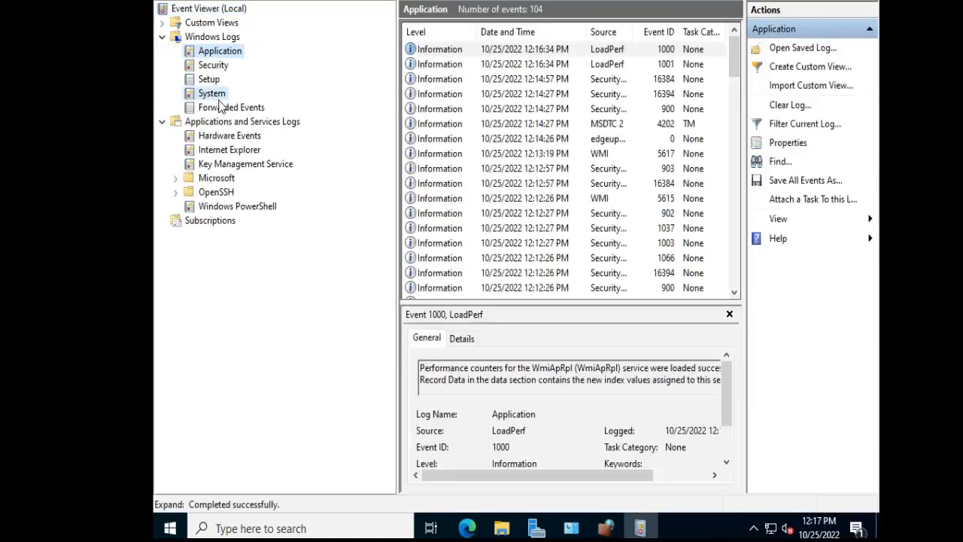
pyautogui.click(211, 93)
pyautogui.click(219, 51)
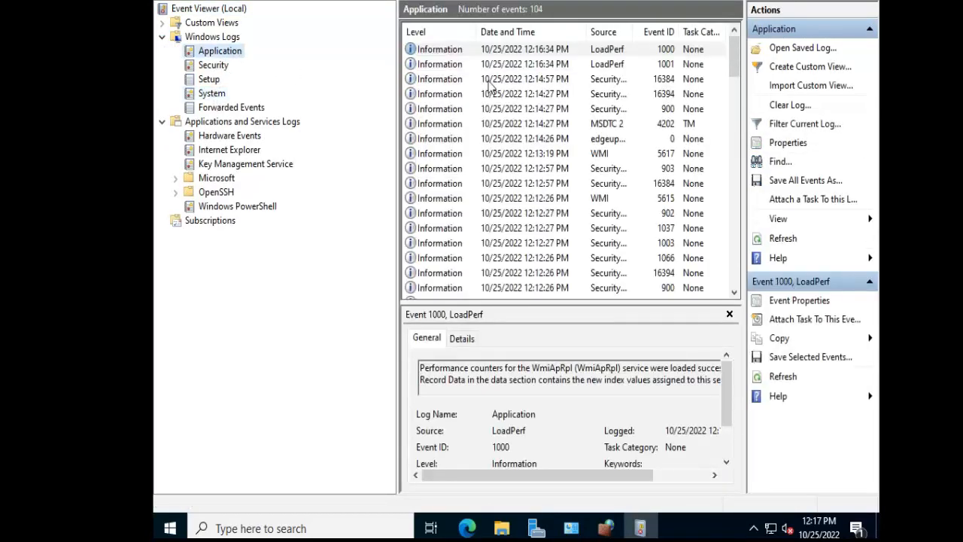
pyautogui.click(217, 95)
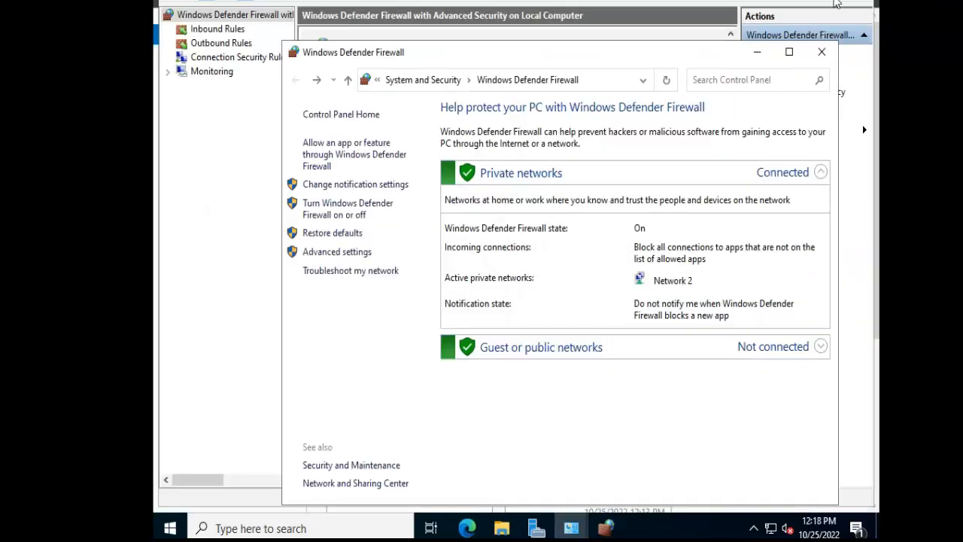
# Close the basic Windows Defender Firewall window and start Windows PowerShell as administrator.
pyautogui.click(822, 52)
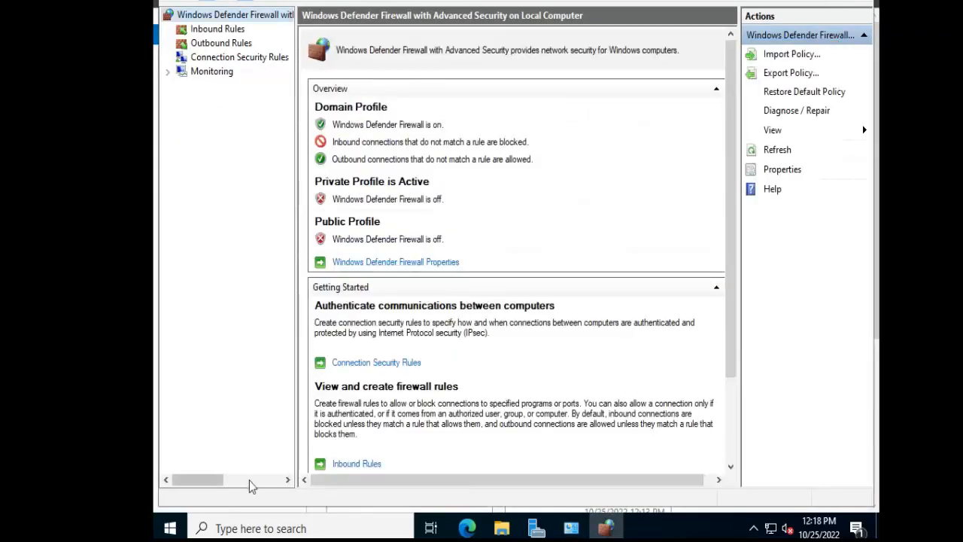
pyautogui.click(171, 528)
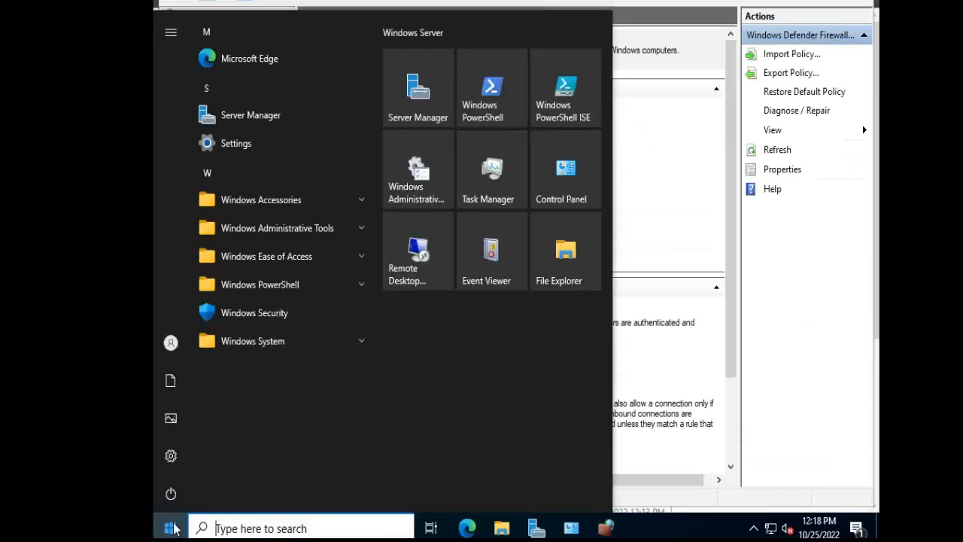
pyautogui.write('power')
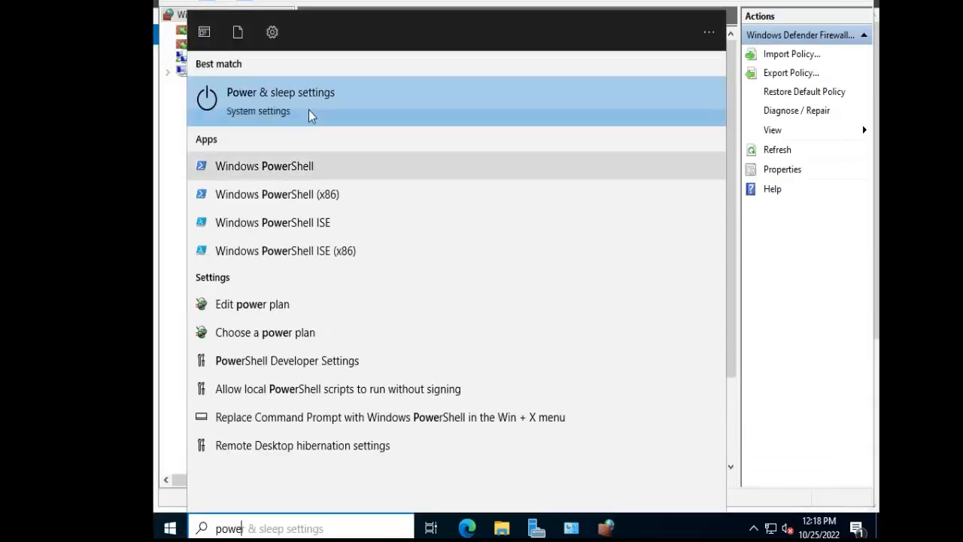
pyautogui.rightClick(286, 163)
pyautogui.click(315, 178)
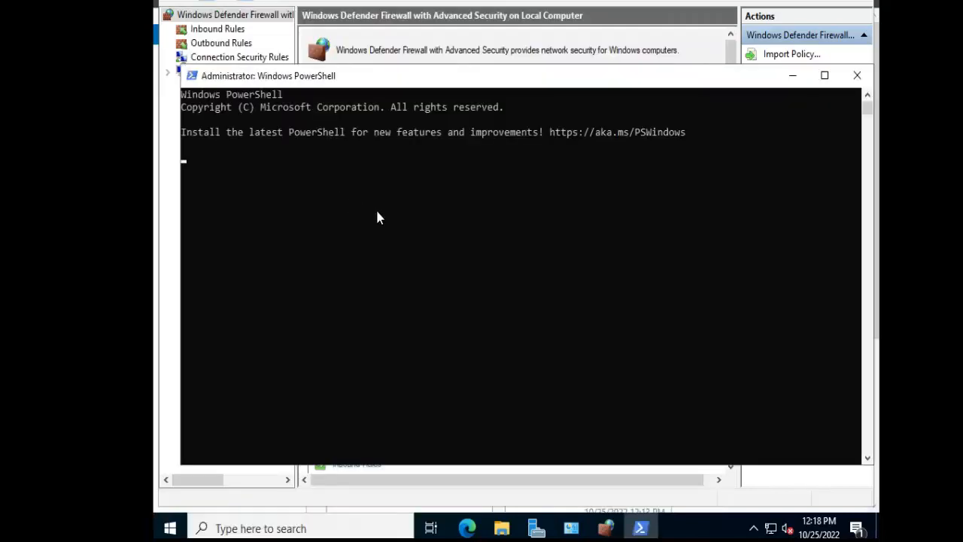
# Run whoami in PowerShell to check the signed-in account.
pyautogui.write('whoami')
pyautogui.press('Return')
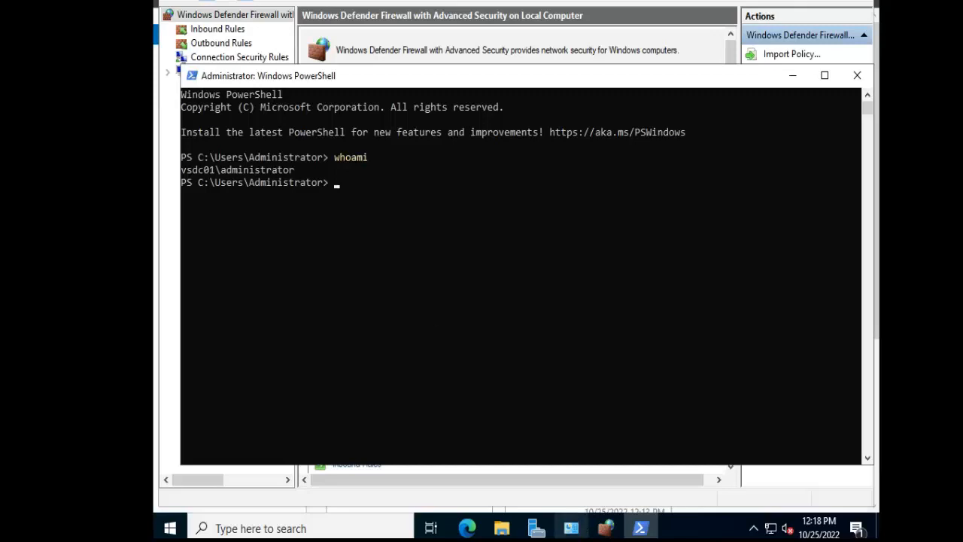
# Switch back to PowerShell on the vsdc01 virtual machine and run get-process to list the running processes.
pyautogui.moveTo(586, 527)
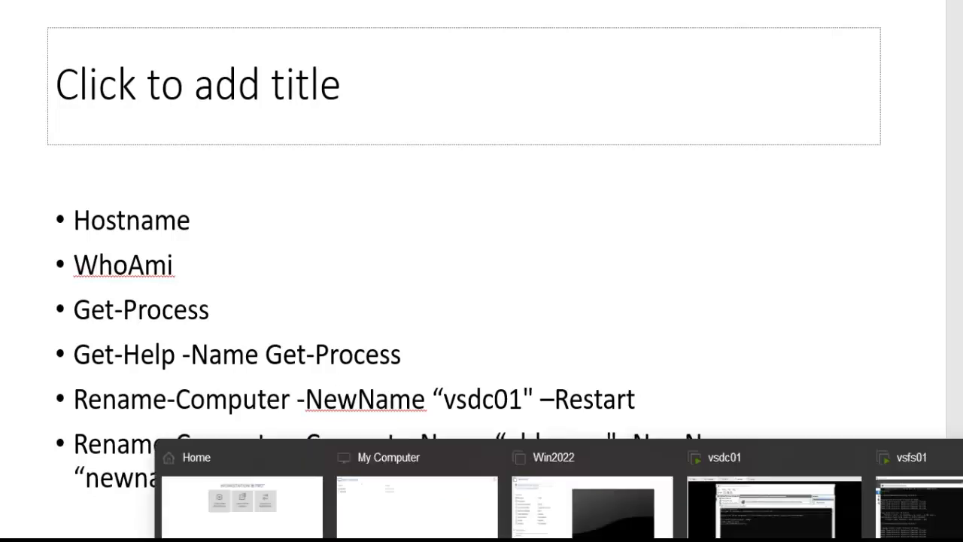
pyautogui.click(774, 502)
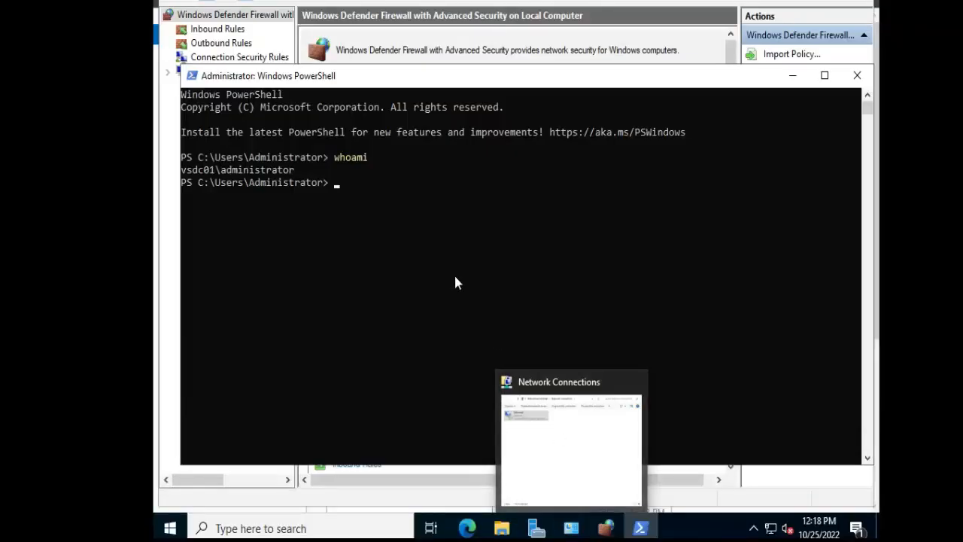
pyautogui.click(439, 257)
pyautogui.write('get-process')
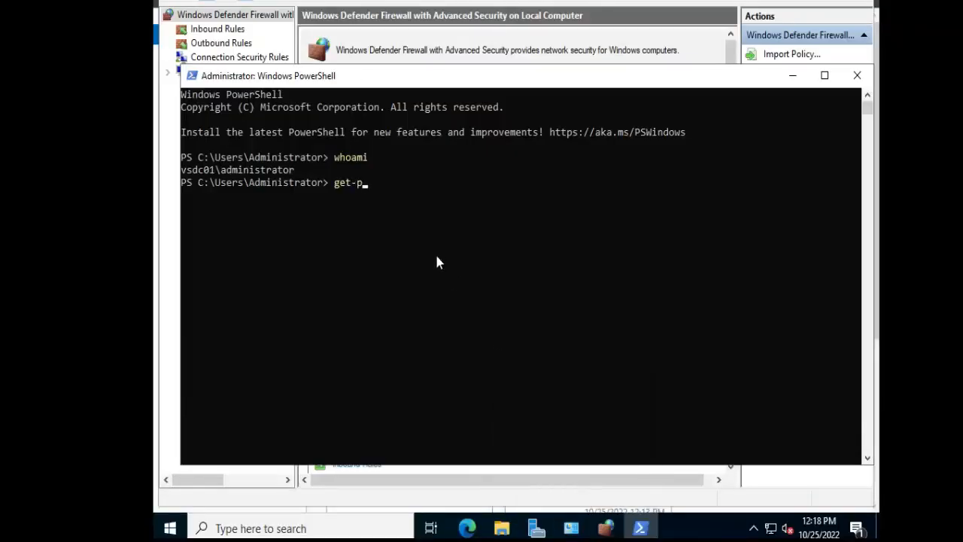
pyautogui.press('Return')
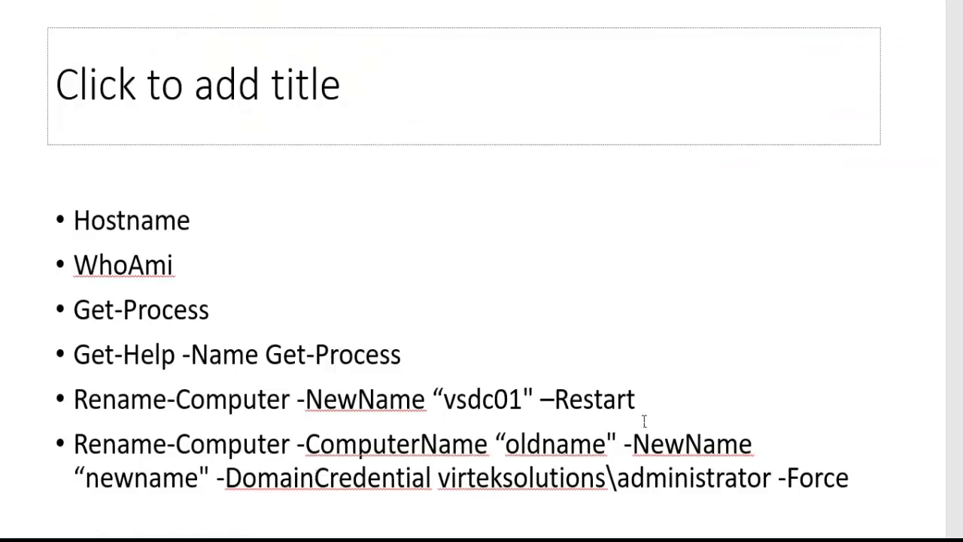
pyautogui.moveTo(639, 400); pyautogui.dragTo(305, 405)
pyautogui.click(695, 376)
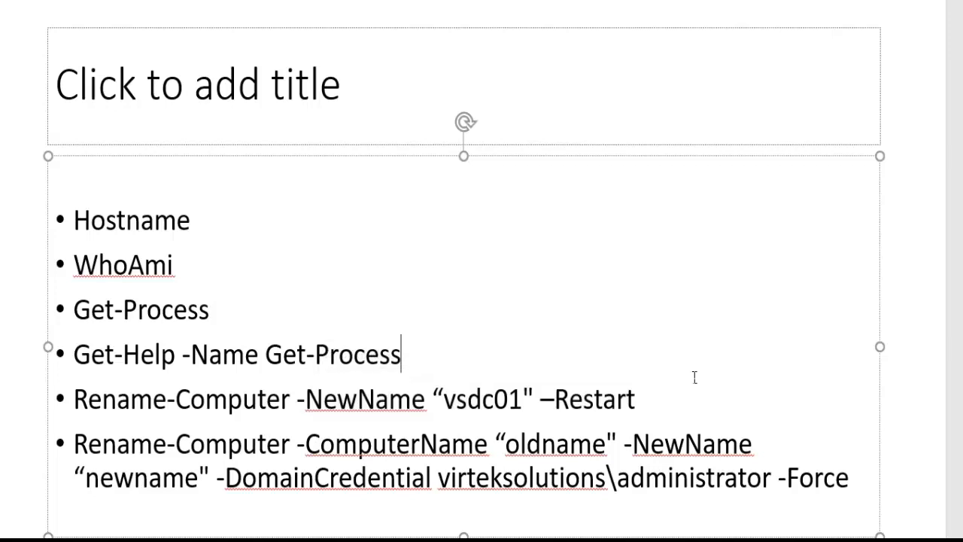